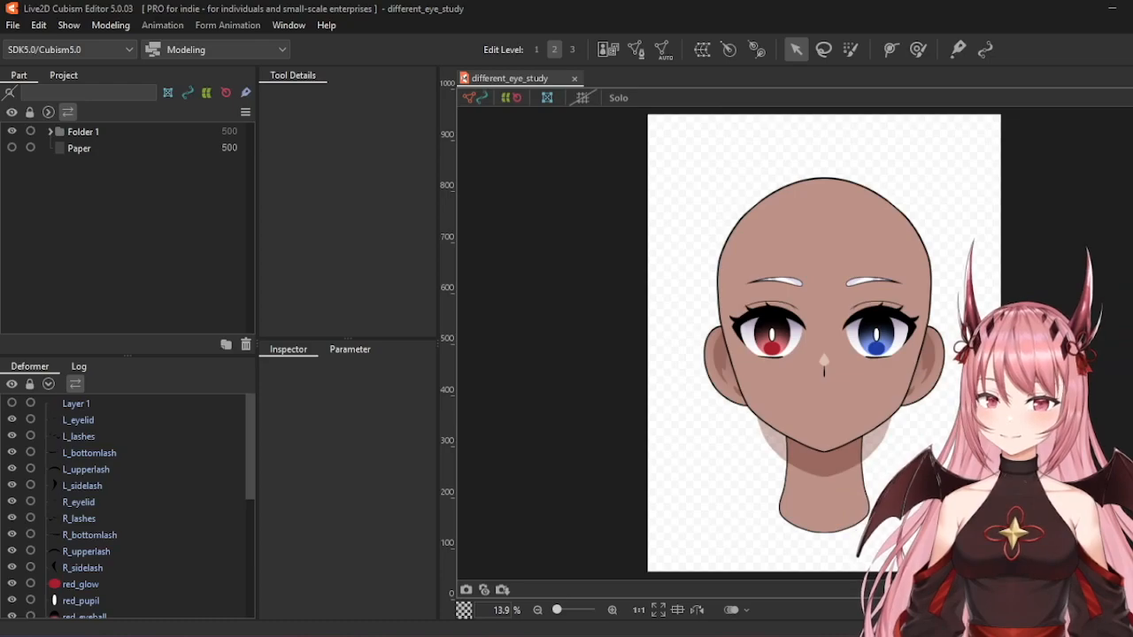
# - Clip the neck_shadow mesh to the neck mesh by setting its clipping ID to neck
pyautogui.click(783, 442)
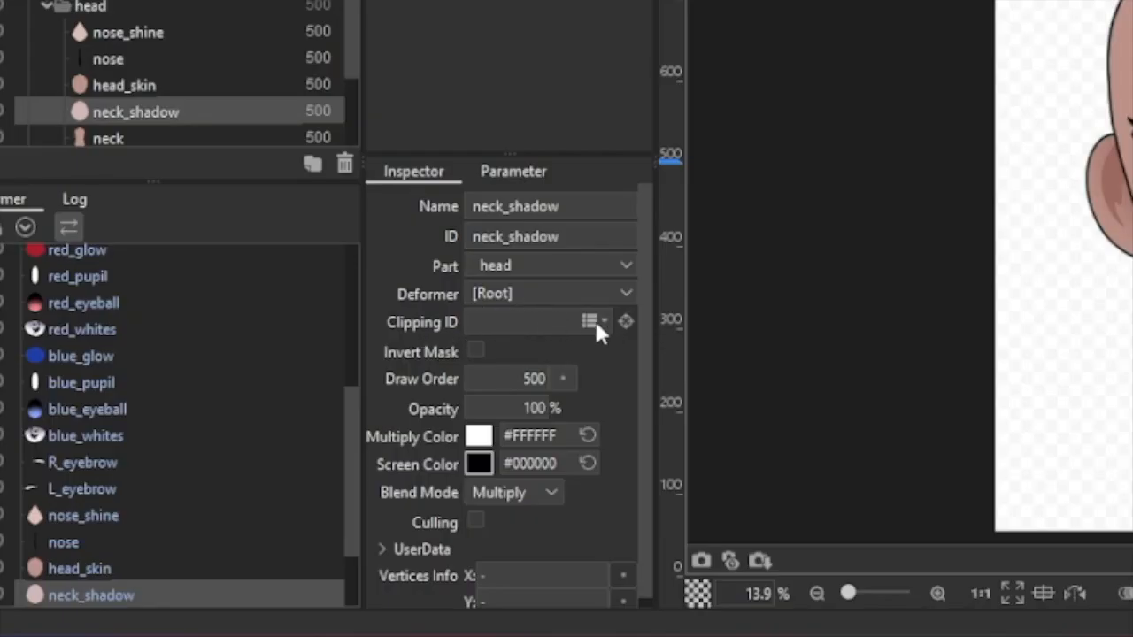
pyautogui.click(591, 321)
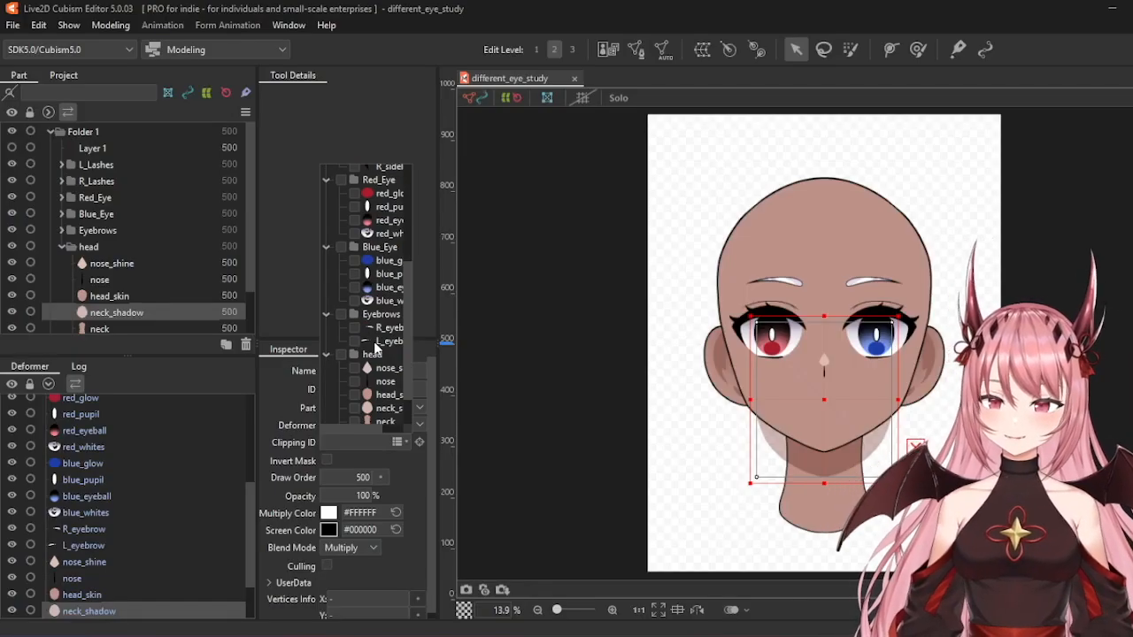
pyautogui.scroll(-2, 375, 354)
pyautogui.click(354, 377)
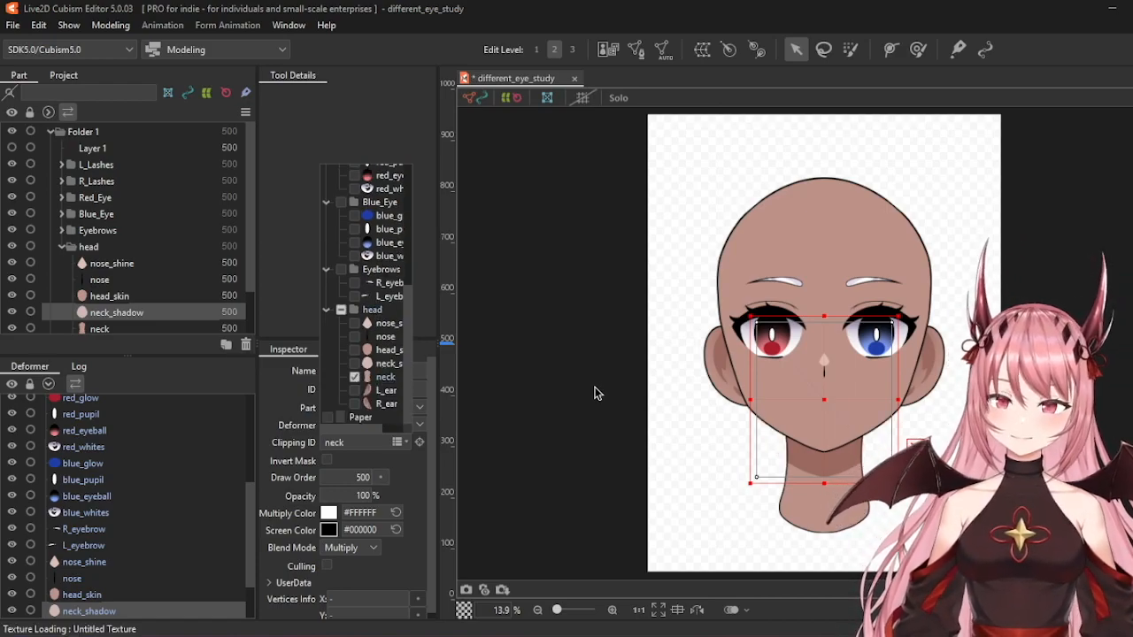
pyautogui.click(595, 393)
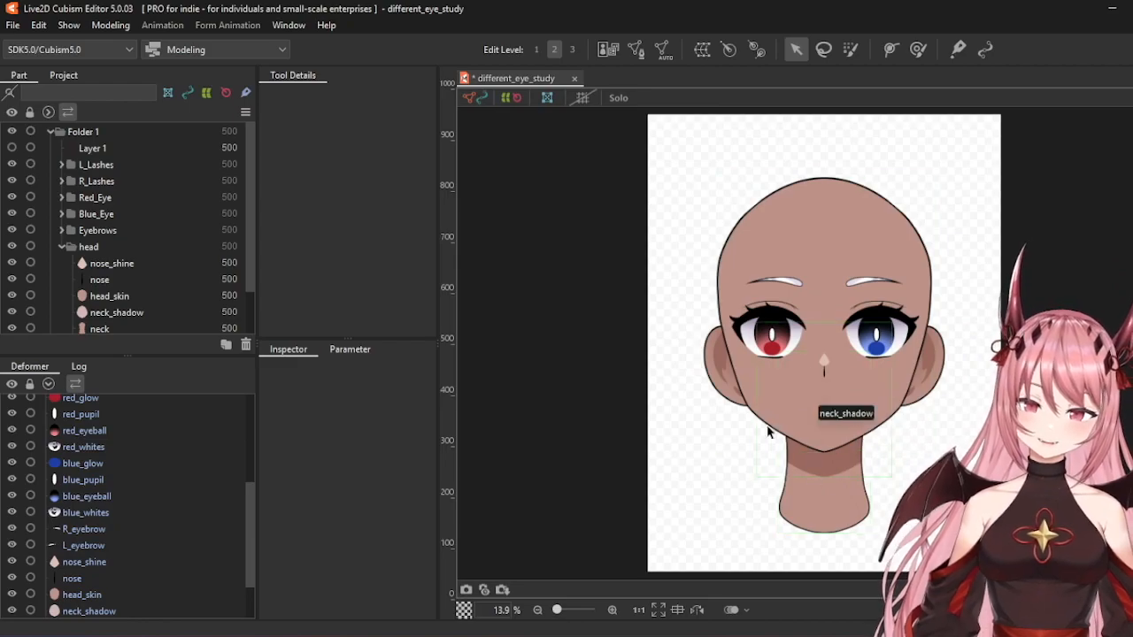
# - Set the blend mode of the red_glow and blue_glow meshes to Additive
pyautogui.scroll(2, 850, 354)
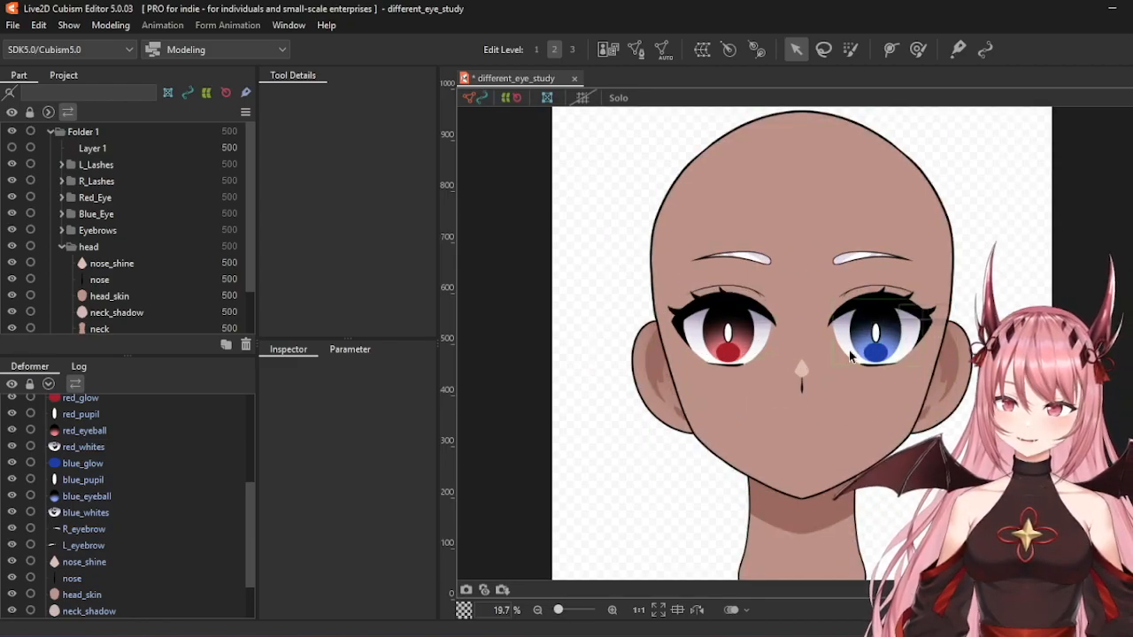
pyautogui.click(727, 351)
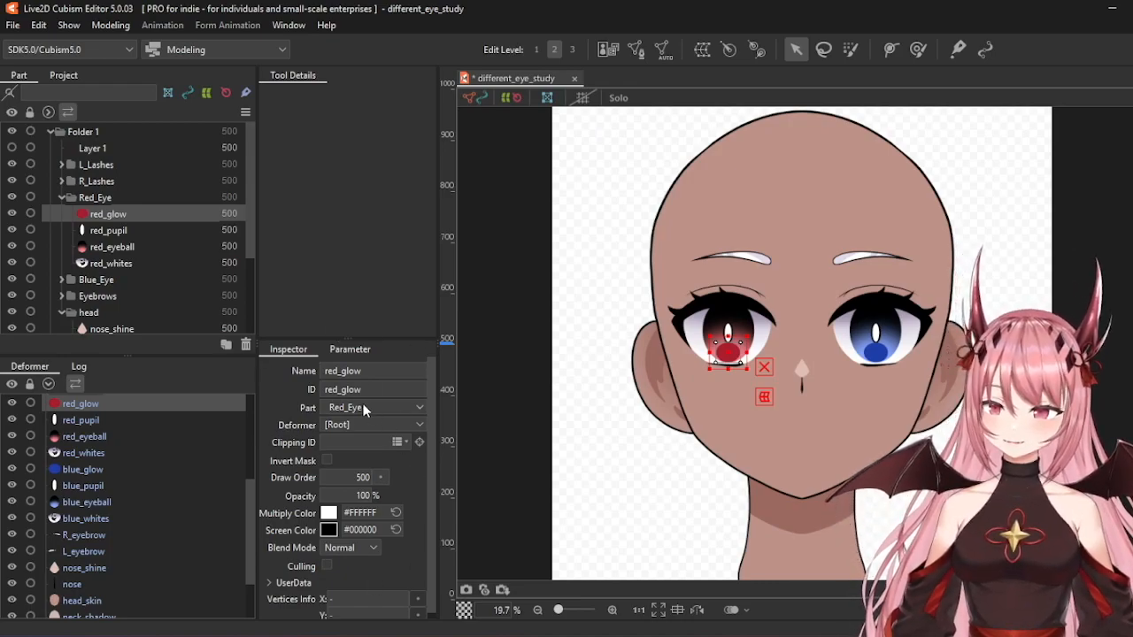
pyautogui.click(353, 548)
pyautogui.click(343, 576)
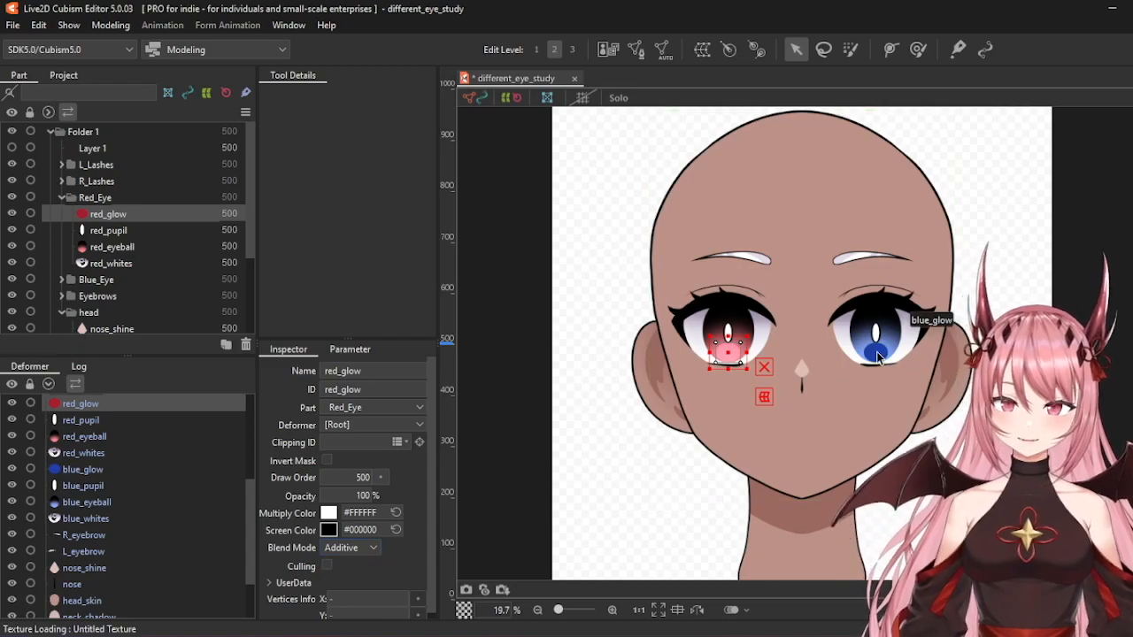
pyautogui.click(877, 354)
pyautogui.click(351, 548)
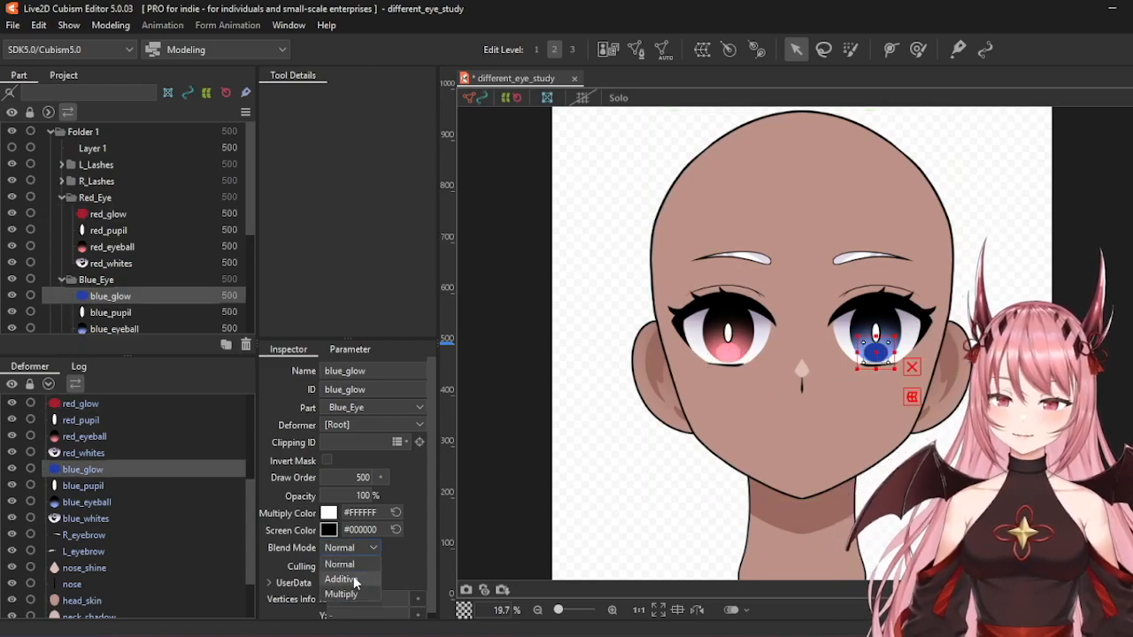
pyautogui.click(354, 580)
# - Create a warp deformer named "[ Head ]" as parent of all the head, neck and face parts
pyautogui.scroll(-2, 661, 397)
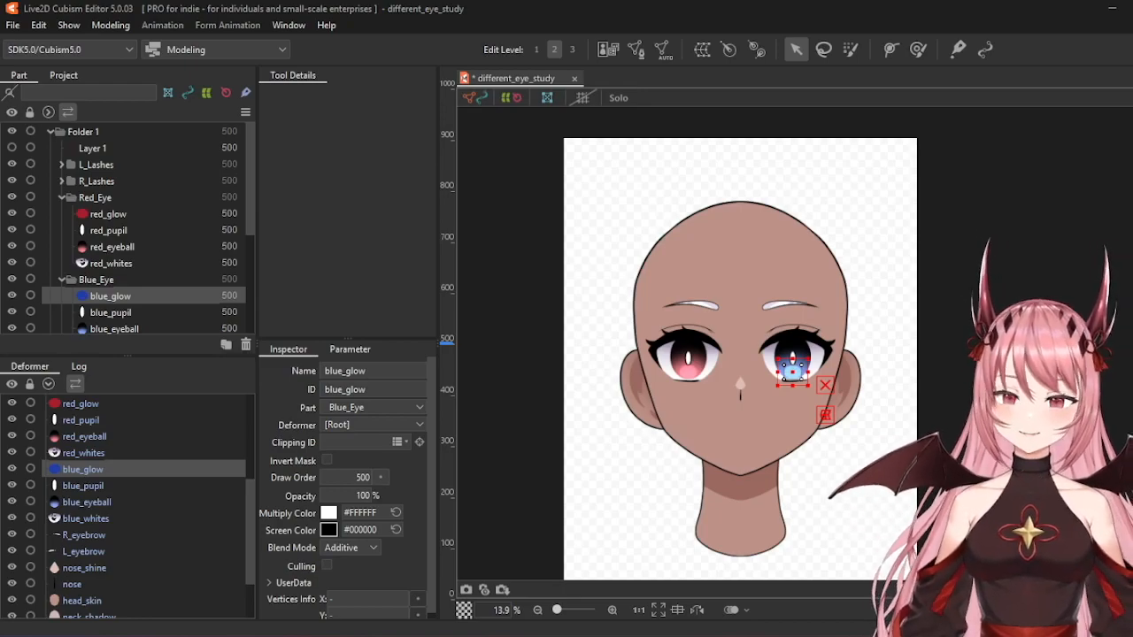
pyautogui.moveTo(571, 157); pyautogui.dragTo(872, 562)
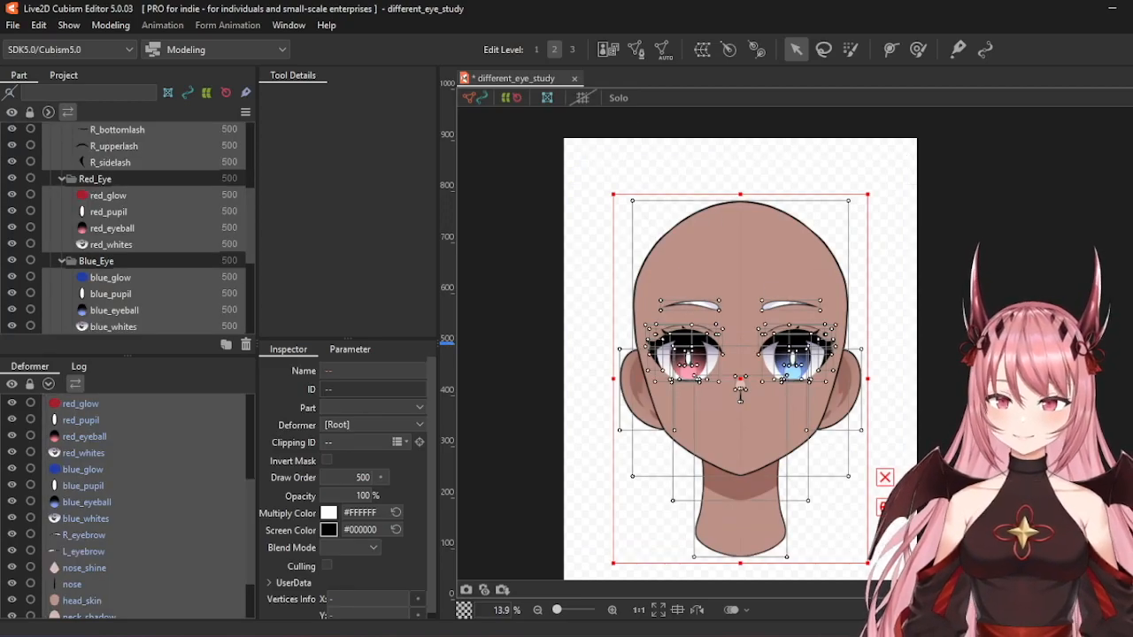
pyautogui.click(702, 49)
pyautogui.moveTo(676, 229); pyautogui.dragTo(508, 210)
pyautogui.write('[ Head ]')
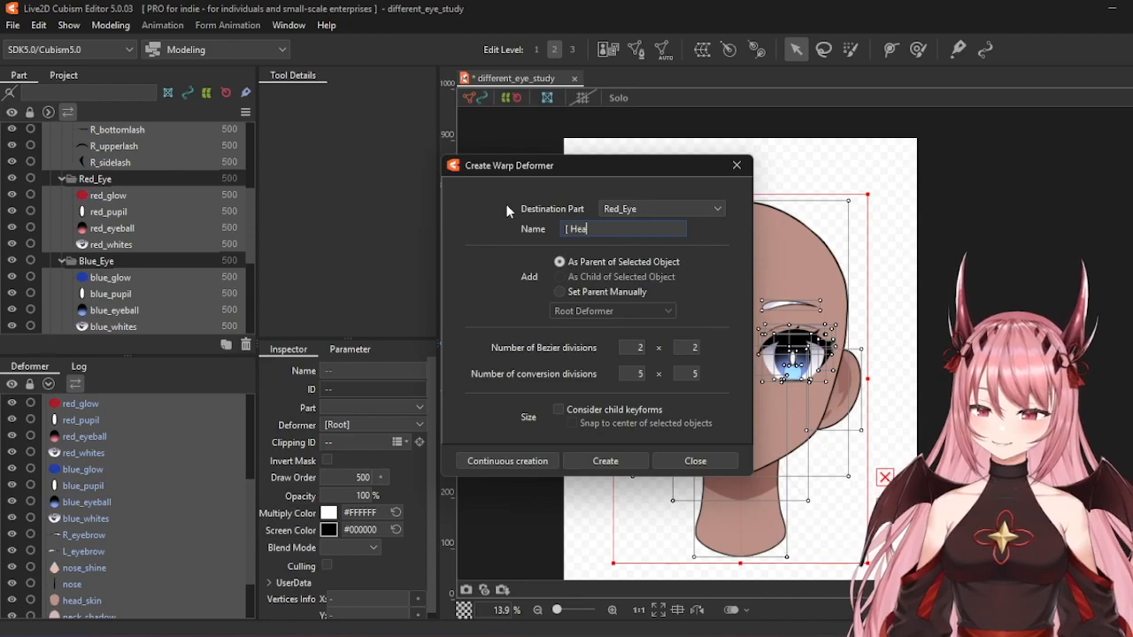
pyautogui.click(607, 462)
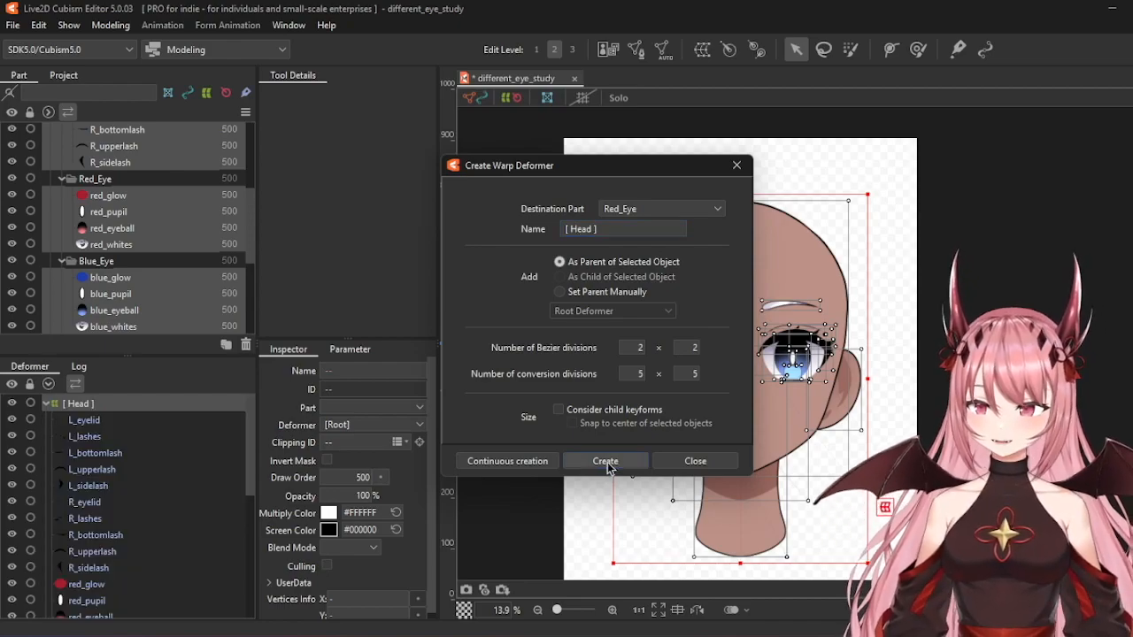
pyautogui.click(885, 397)
# - Select only the lash, eyelid and eye parts, excluding the [ Head ] deformer, eyebrows, nose, head skin, neck and ears
pyautogui.moveTo(590, 326); pyautogui.dragTo(873, 391)
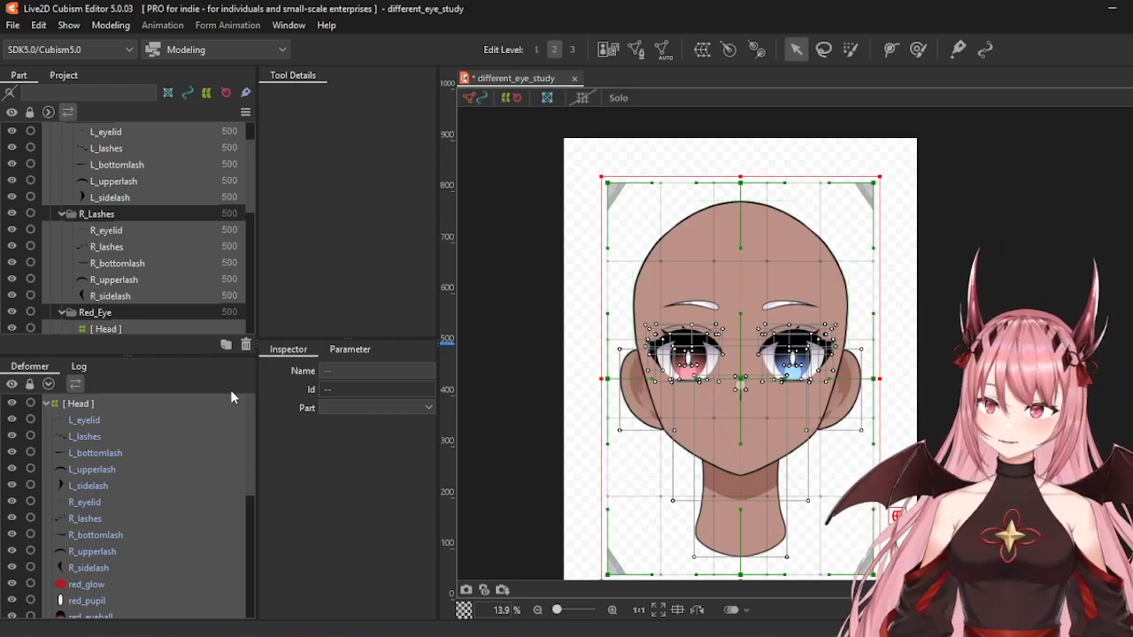
pyautogui.click(111, 399)
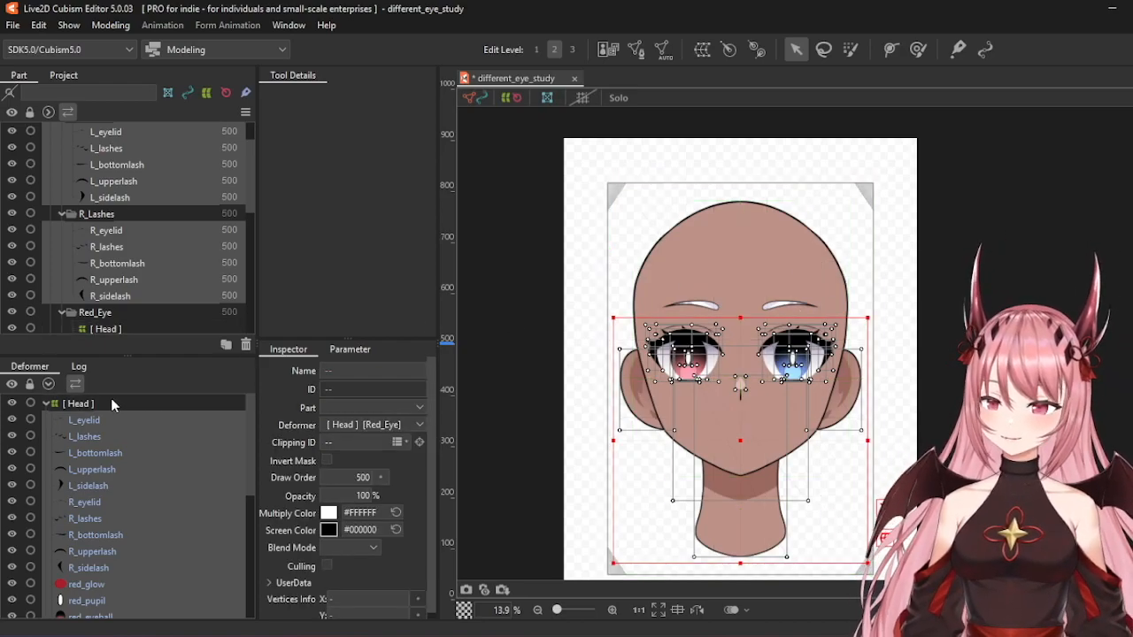
pyautogui.scroll(-4, 136, 459)
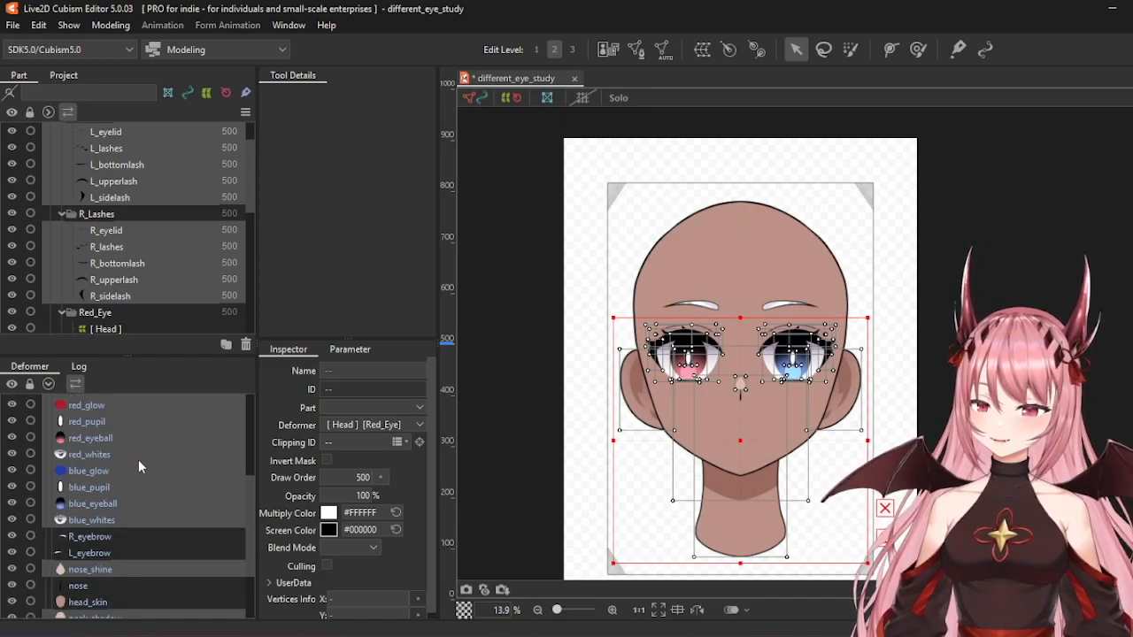
pyautogui.scroll(-2, 139, 459)
pyautogui.scroll(-1, 115, 504)
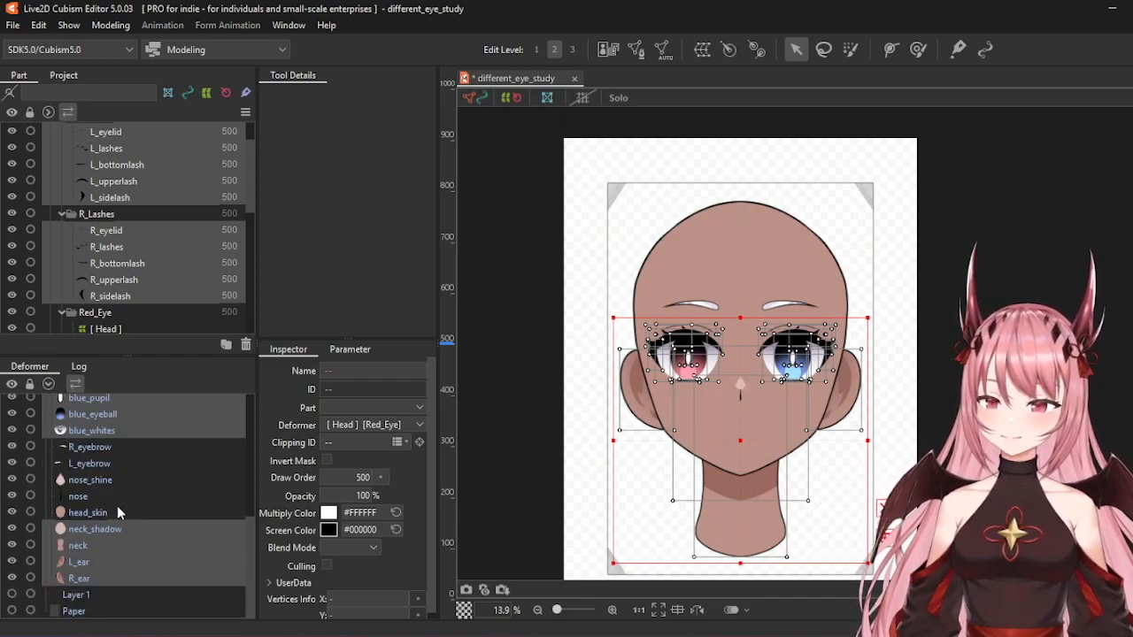
pyautogui.keyDown('ctrl'); pyautogui.click(101, 545); pyautogui.keyUp('ctrl')
pyautogui.keyDown('ctrl'); pyautogui.click(97, 562); pyautogui.keyUp('ctrl')
pyautogui.keyDown('ctrl'); pyautogui.click(92, 580); pyautogui.keyUp('ctrl')
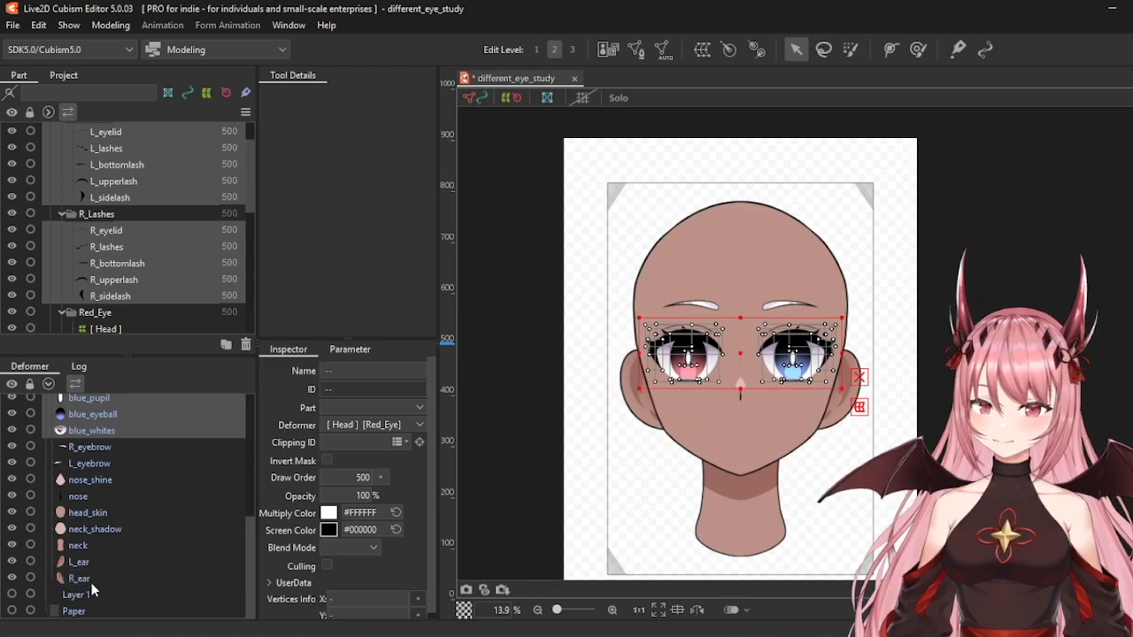
# - Try moving the selected eye parts up the face, and undo the move
pyautogui.scroll(8, 176, 447)
pyautogui.scroll(-2, 175, 451)
pyautogui.moveTo(740, 354); pyautogui.dragTo(768, 299)
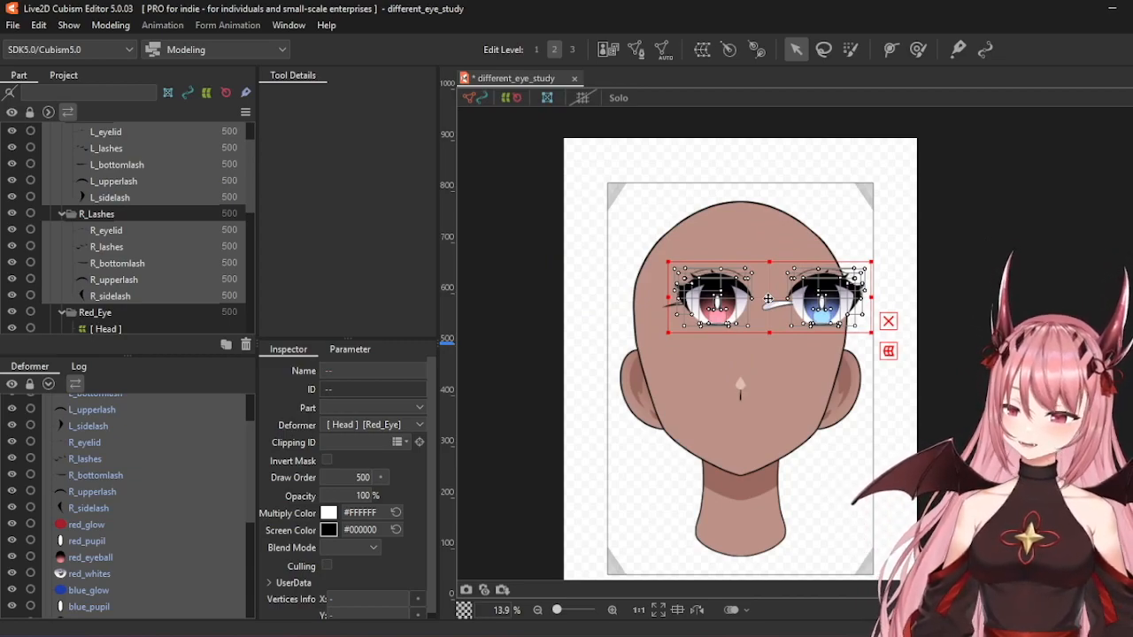
pyautogui.hotkey('ctrl', 'z')
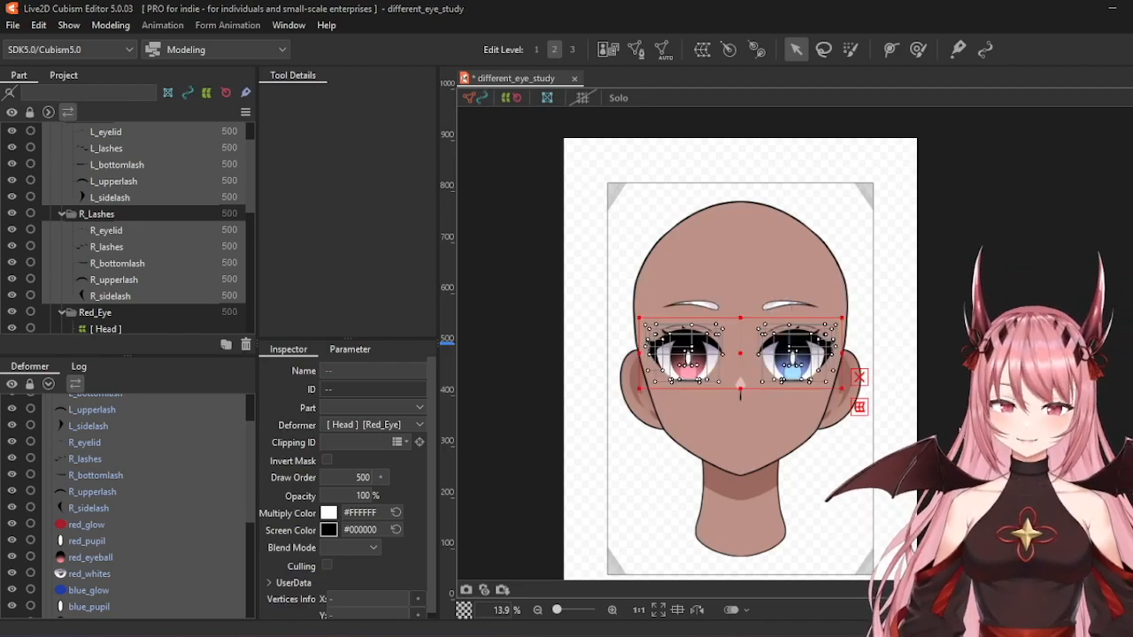
# - Create a warp deformer named "[ Eyes ]" as parent of the selected eye and lash parts
pyautogui.click(707, 50)
pyautogui.moveTo(683, 229); pyautogui.dragTo(575, 228)
pyautogui.press('BackSpace')
pyautogui.press('BackSpace')
pyautogui.write('[ Eyes ]')
pyautogui.press('Return')
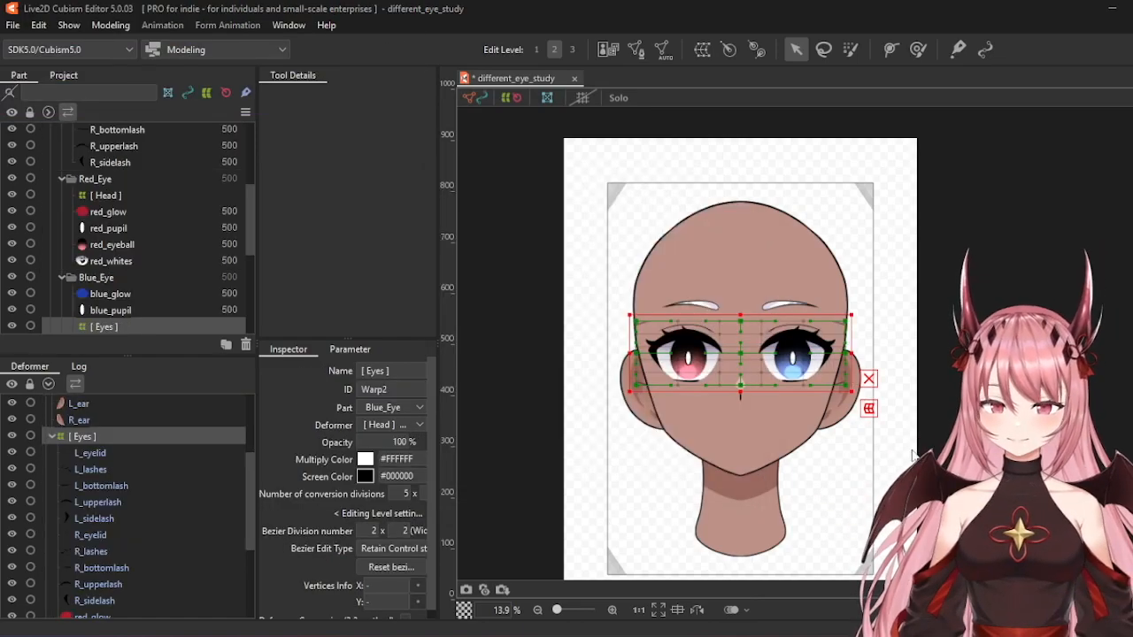
pyautogui.click(930, 404)
pyautogui.scroll(3, 114, 467)
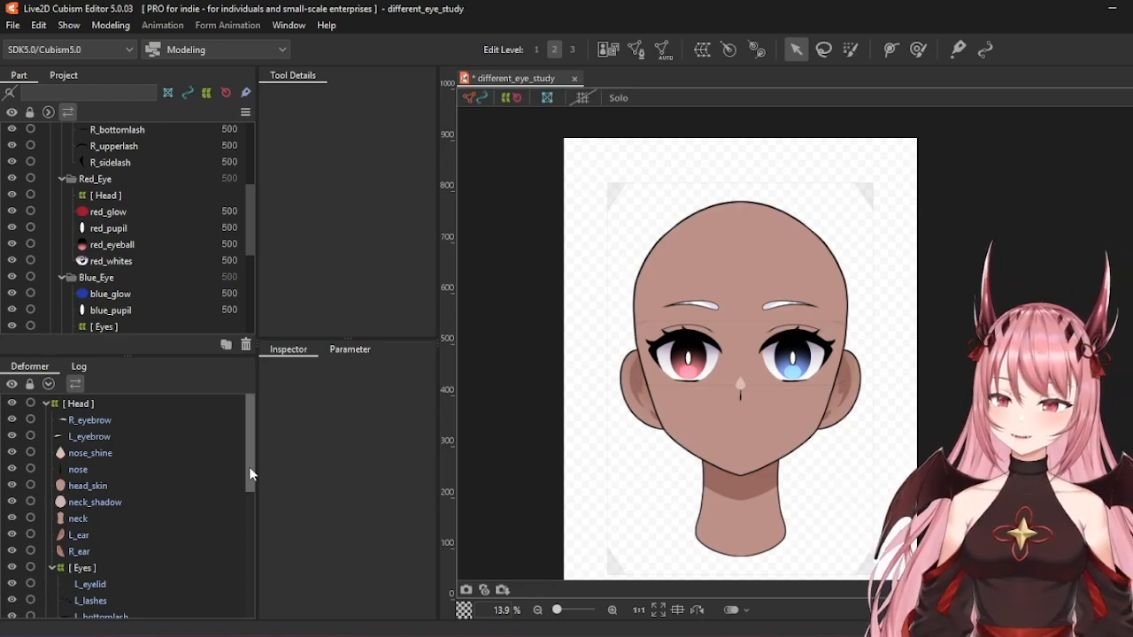
pyautogui.click(106, 519)
pyautogui.click(89, 470)
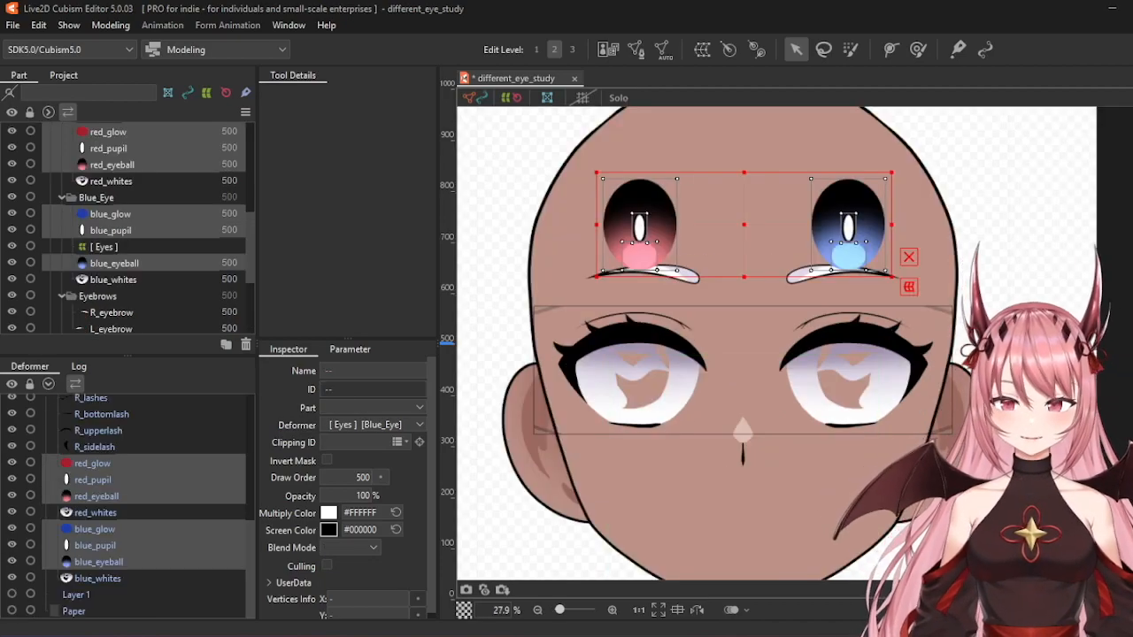
# - Select the glow, pupil and eyeball meshes of both the red and the blue eye, leaving out the whites
pyautogui.press('Escape')
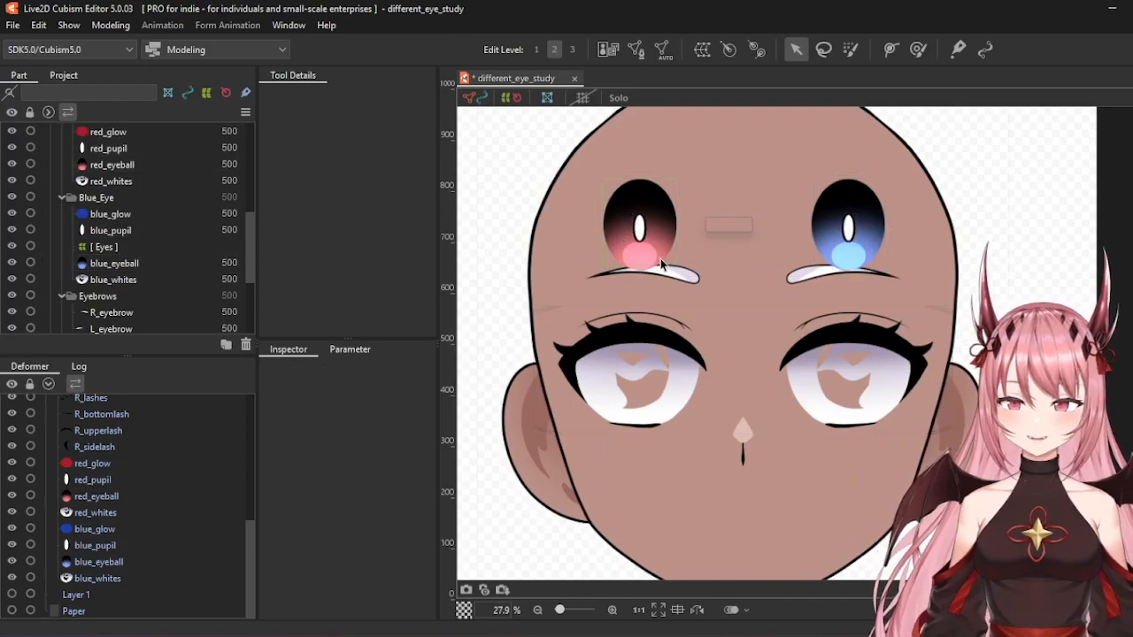
pyautogui.click(97, 562)
pyautogui.keyDown('ctrl'); pyautogui.click(95, 545); pyautogui.keyUp('ctrl')
pyautogui.keyDown('ctrl'); pyautogui.click(94, 529); pyautogui.keyUp('ctrl')
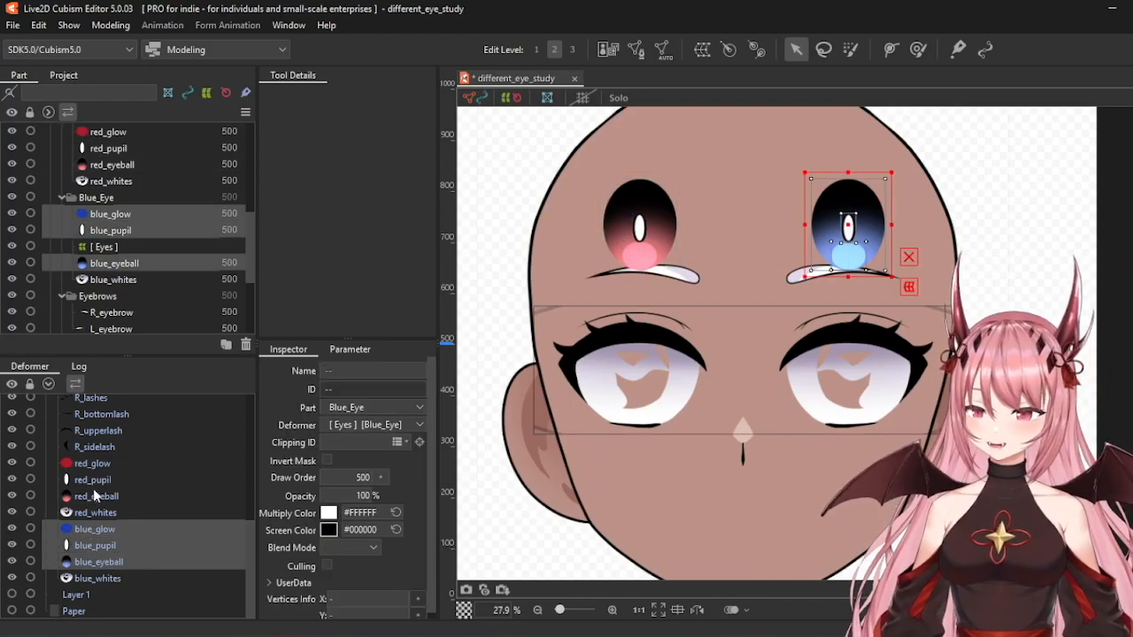
pyautogui.keyDown('ctrl'); pyautogui.click(95, 495); pyautogui.keyUp('ctrl')
pyautogui.keyDown('ctrl'); pyautogui.click(92, 480); pyautogui.keyUp('ctrl')
pyautogui.keyDown('ctrl'); pyautogui.click(84, 464); pyautogui.keyUp('ctrl')
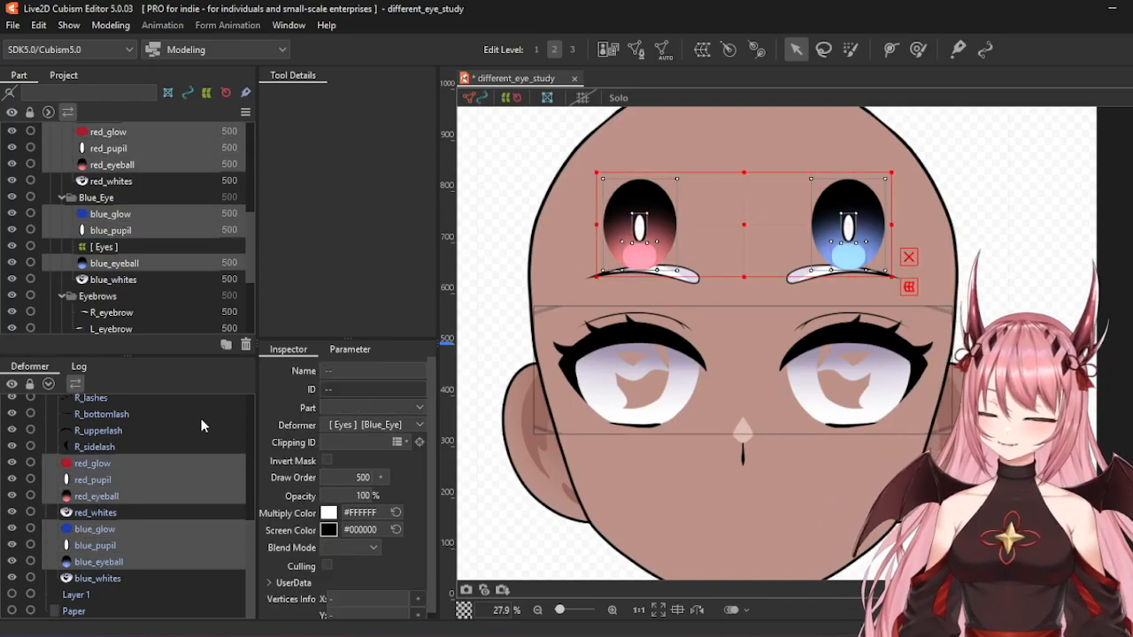
# - Undo the displacement of the eyeballs, pupils and glows from the eye whites
pyautogui.hotkey('ctrl', 'z')
pyautogui.hotkey('ctrl', 'z')
pyautogui.hotkey('ctrl', 'z')
pyautogui.hotkey('ctrl', 'z')
pyautogui.hotkey('ctrl', 'z')
pyautogui.hotkey('ctrl', 'z')
pyautogui.hotkey('ctrl', 'z')
pyautogui.hotkey('ctrl', 'z')
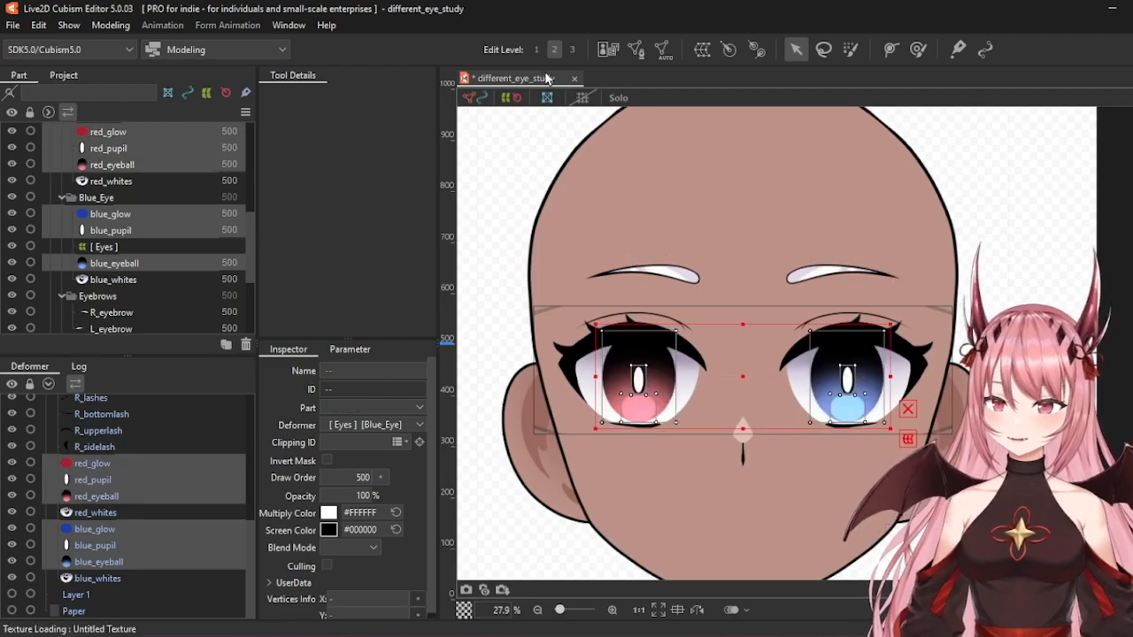
# - Create a warp deformer named "[ Eyeballs ]" as parent of the selected glow, pupil and eyeball meshes
pyautogui.click(700, 51)
pyautogui.tripleClick(685, 229)
pyautogui.write('[ Eyeballs ]')
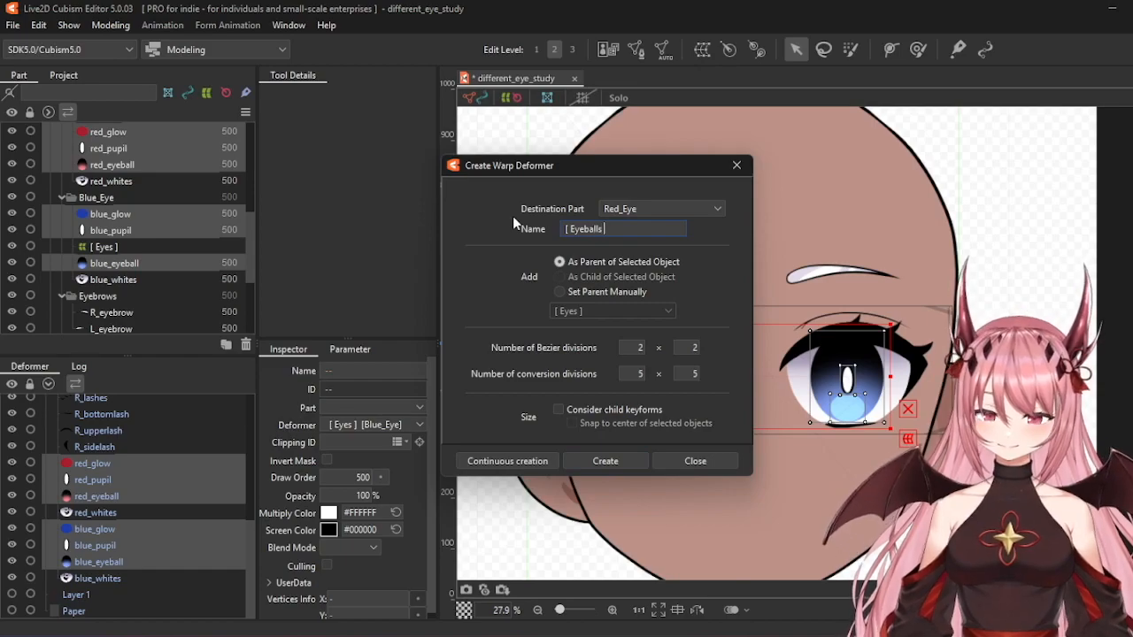
pyautogui.press('Return')
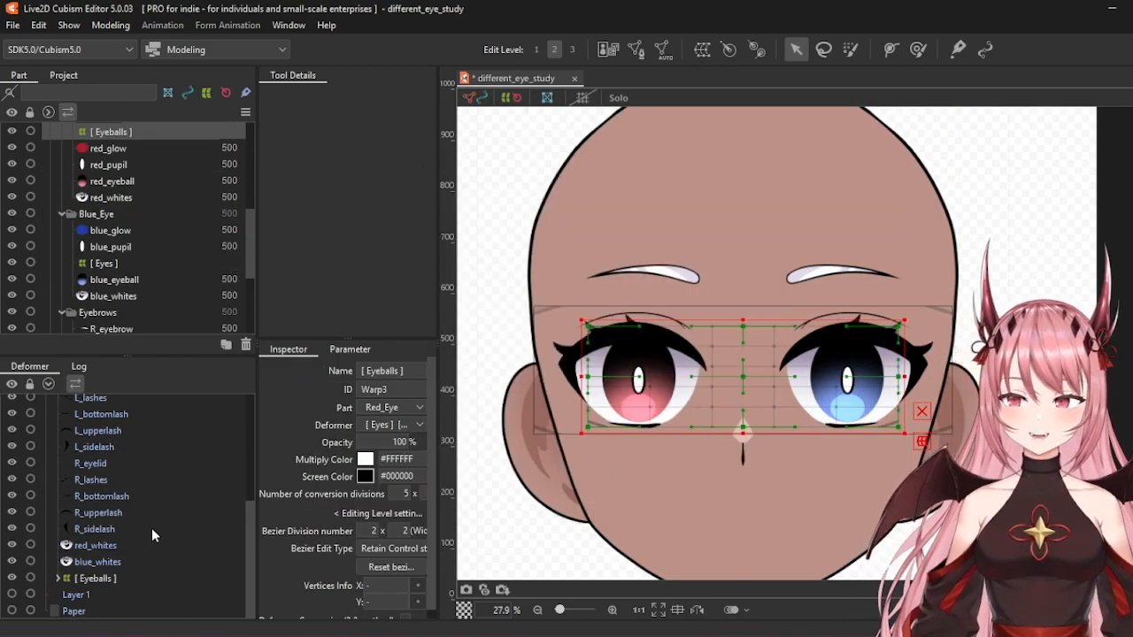
# - Select all left and right eyelid and lash parts and put them under a warp deformer named "[ Eyelashes ]"
pyautogui.click(155, 529)
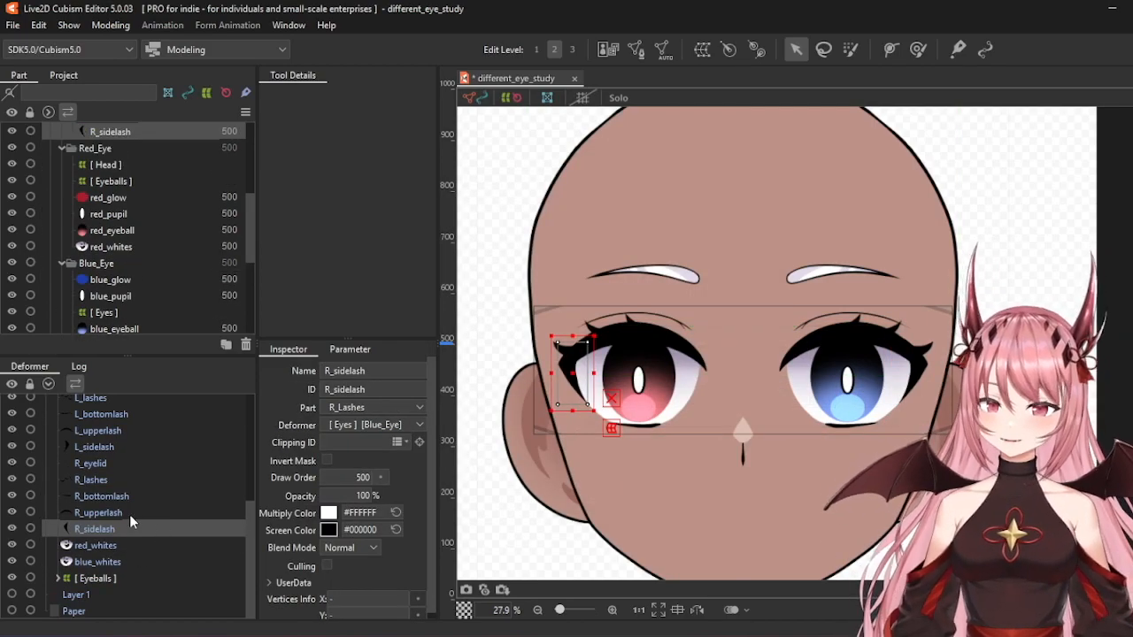
pyautogui.moveTo(129, 514); pyautogui.dragTo(89, 501)
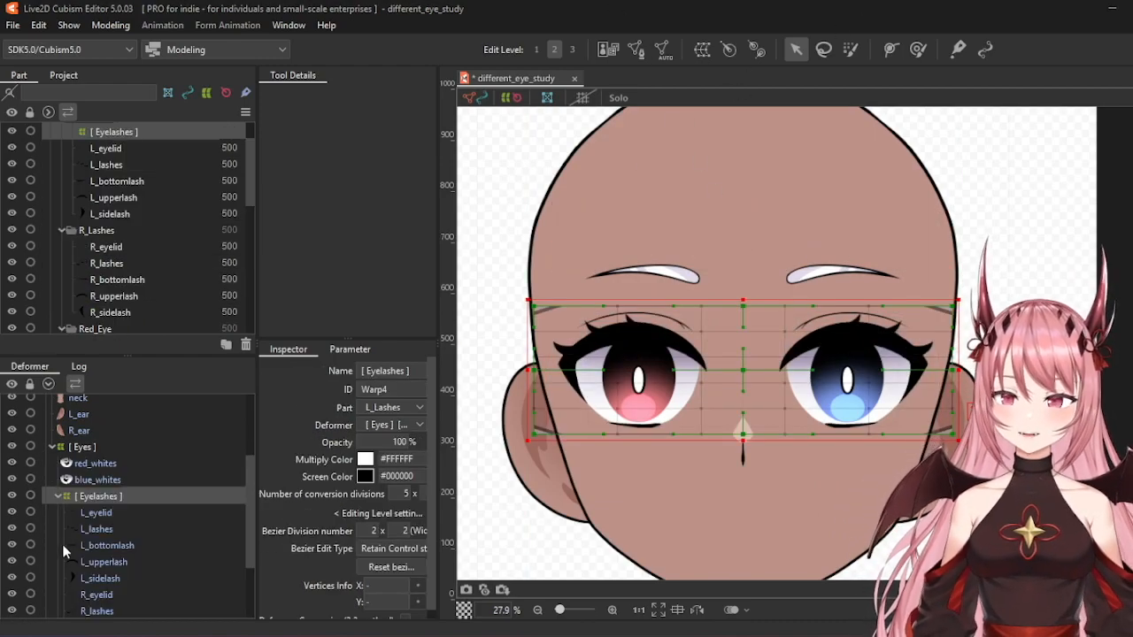
# - Review the deformer hierarchy: the whites directly under [ Eyes ], the lash parts in [ Eyelashes ], and the expanded [ Eyeballs ] deformer
pyautogui.click(94, 464)
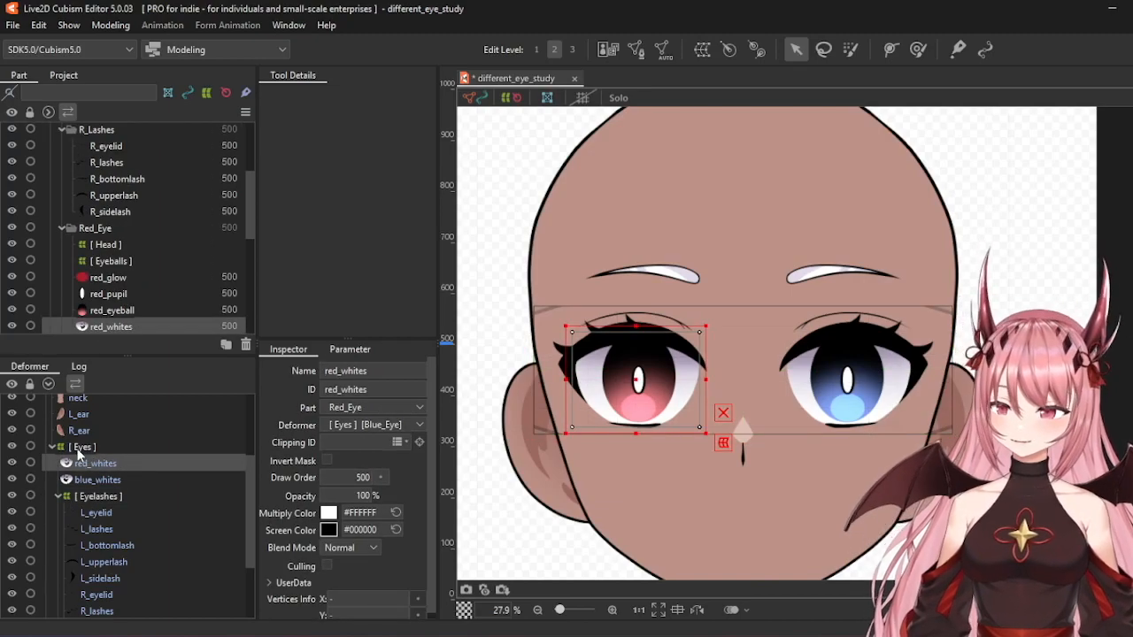
pyautogui.click(79, 447)
pyautogui.click(92, 464)
pyautogui.click(93, 481)
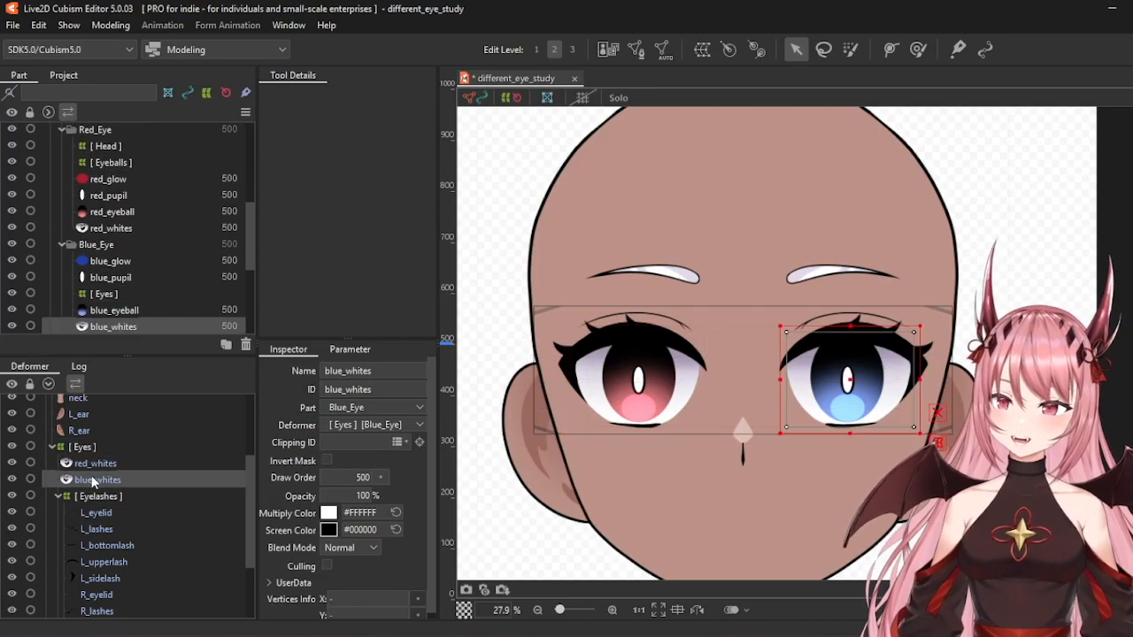
pyautogui.click(92, 463)
pyautogui.click(92, 479)
pyautogui.click(92, 464)
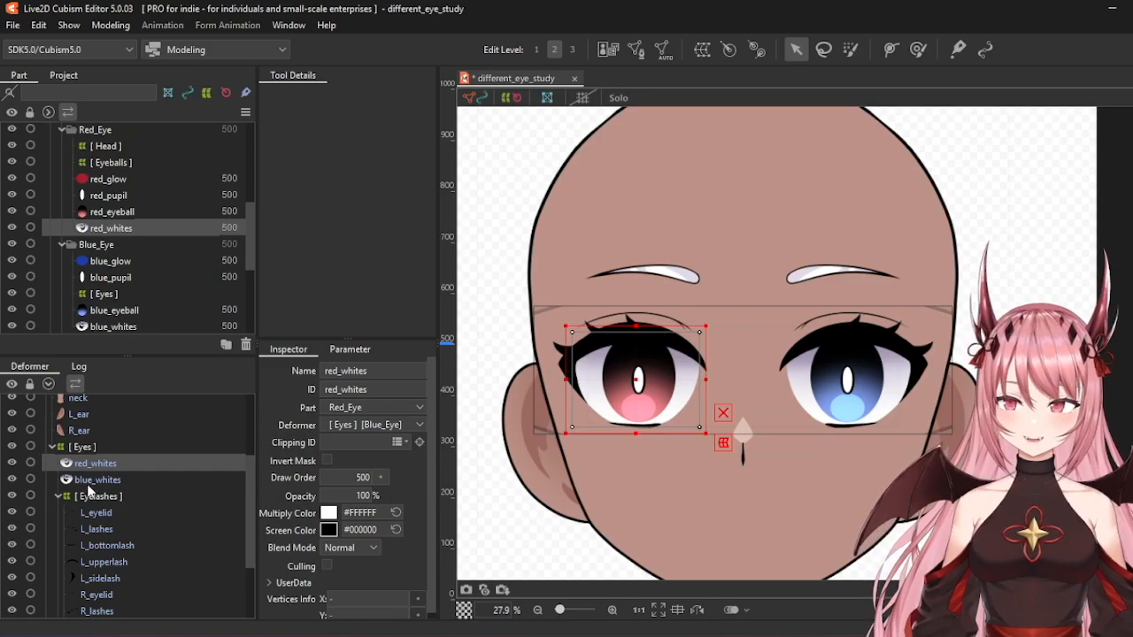
pyautogui.click(88, 481)
pyautogui.scroll(-2, 166, 408)
pyautogui.click(118, 450)
pyautogui.click(113, 567)
pyautogui.scroll(-1, 117, 554)
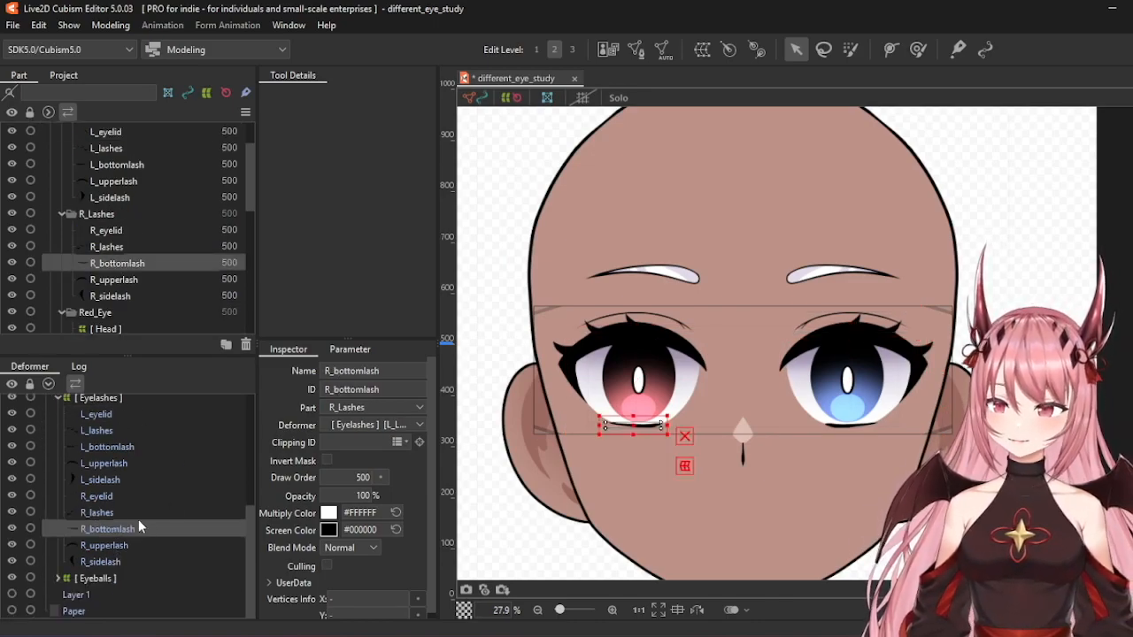
pyautogui.click(80, 578)
pyautogui.click(57, 578)
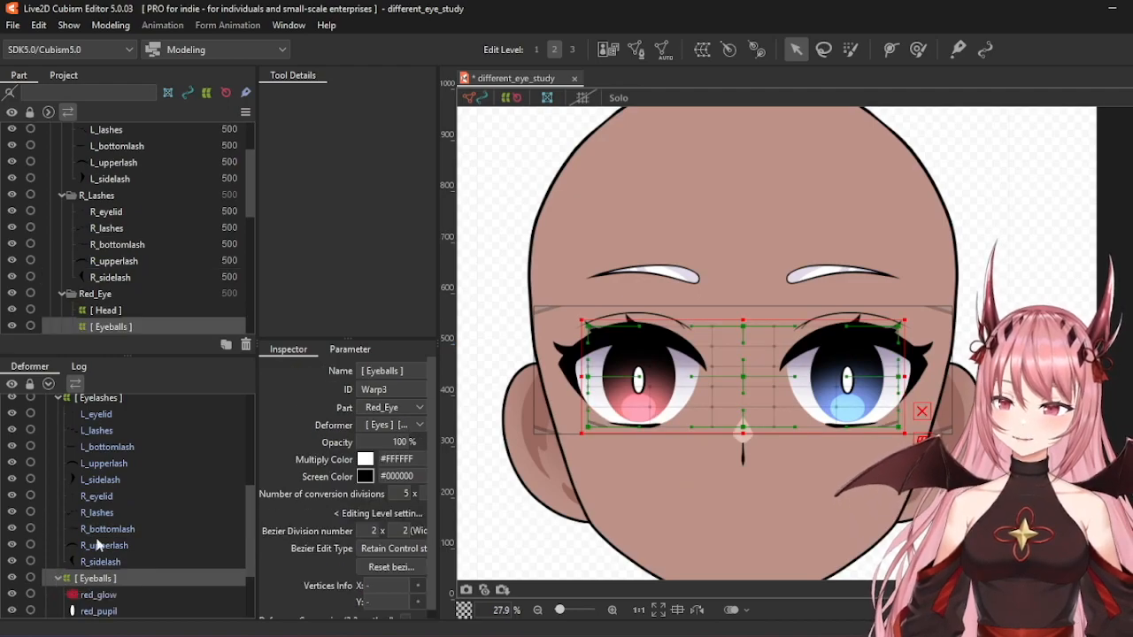
pyautogui.scroll(-2, 154, 561)
pyautogui.click(115, 528)
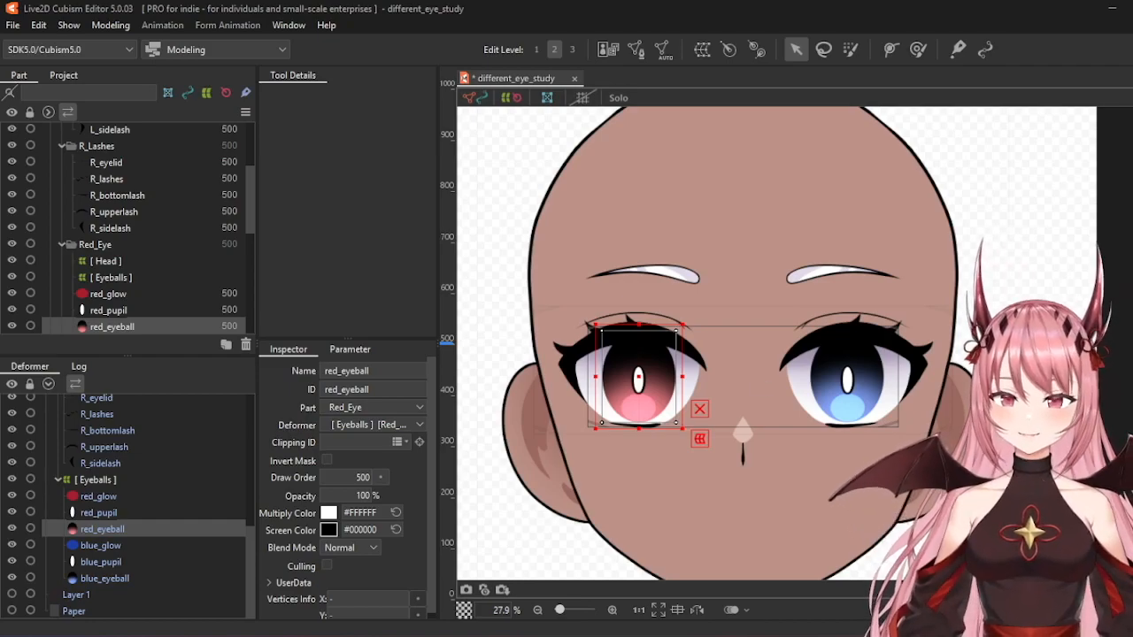
pyautogui.press('Escape')
# - Generate automatic meshes for L_eyelid, L_lashes, L_bottomlash, L_upperlash and L_sidelash using the Standard preset
pyautogui.click(903, 365)
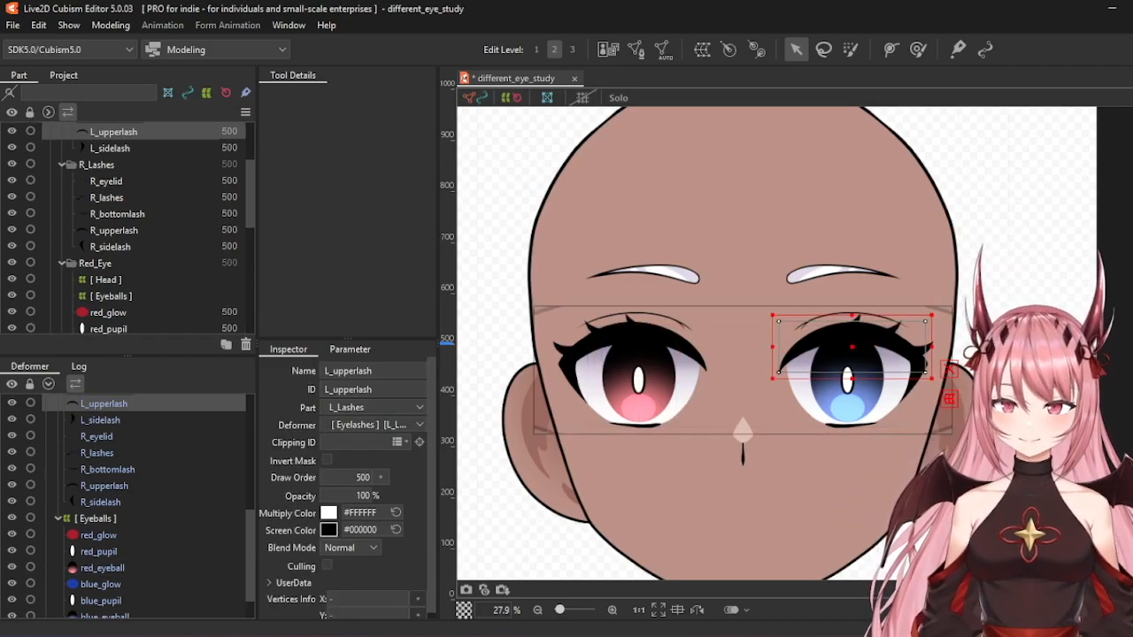
pyautogui.scroll(2, 1062, 457)
pyautogui.scroll(1, 132, 471)
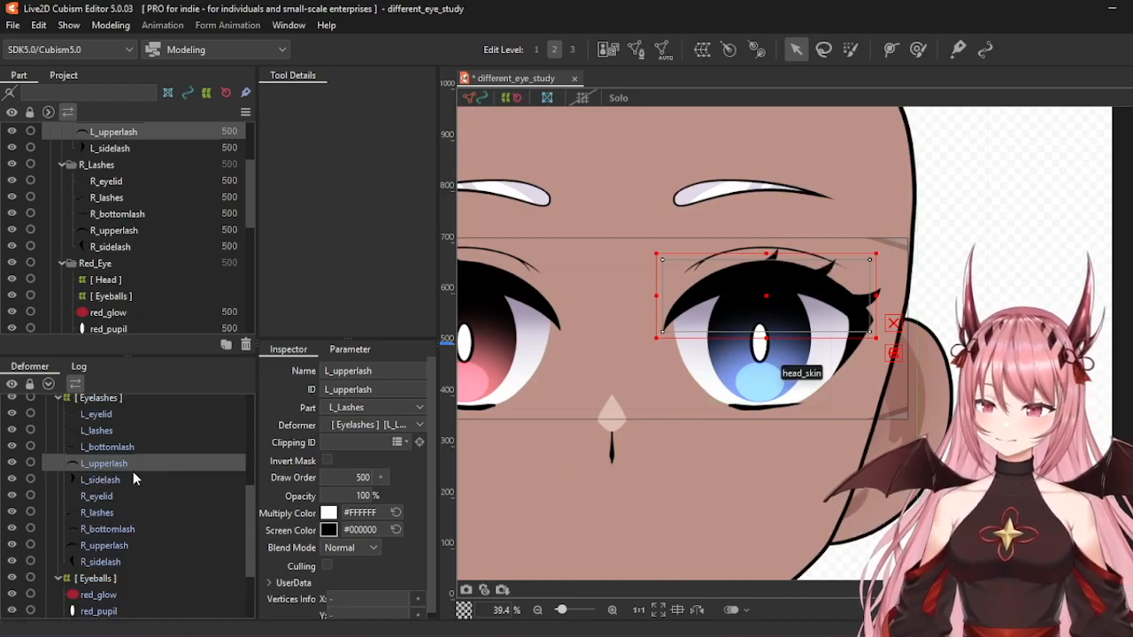
pyautogui.keyDown('ctrl'); pyautogui.click(125, 479); pyautogui.keyUp('ctrl')
pyautogui.keyDown('ctrl'); pyautogui.click(115, 447); pyautogui.keyUp('ctrl')
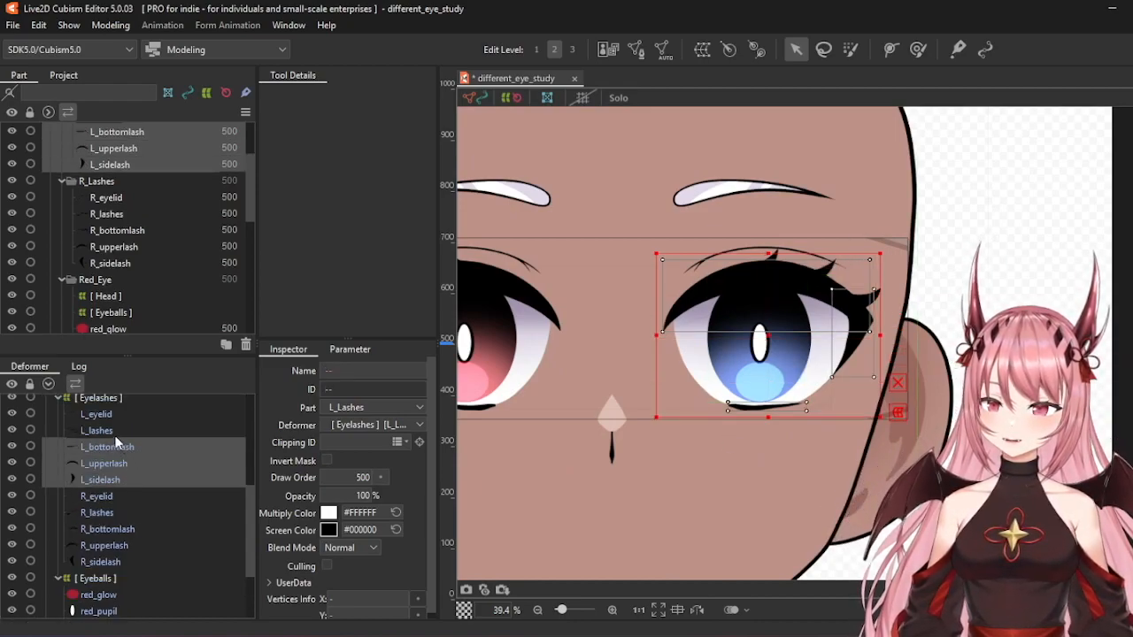
pyautogui.keyDown('ctrl'); pyautogui.click(111, 430); pyautogui.keyUp('ctrl')
pyautogui.keyDown('ctrl'); pyautogui.click(110, 413); pyautogui.keyUp('ctrl')
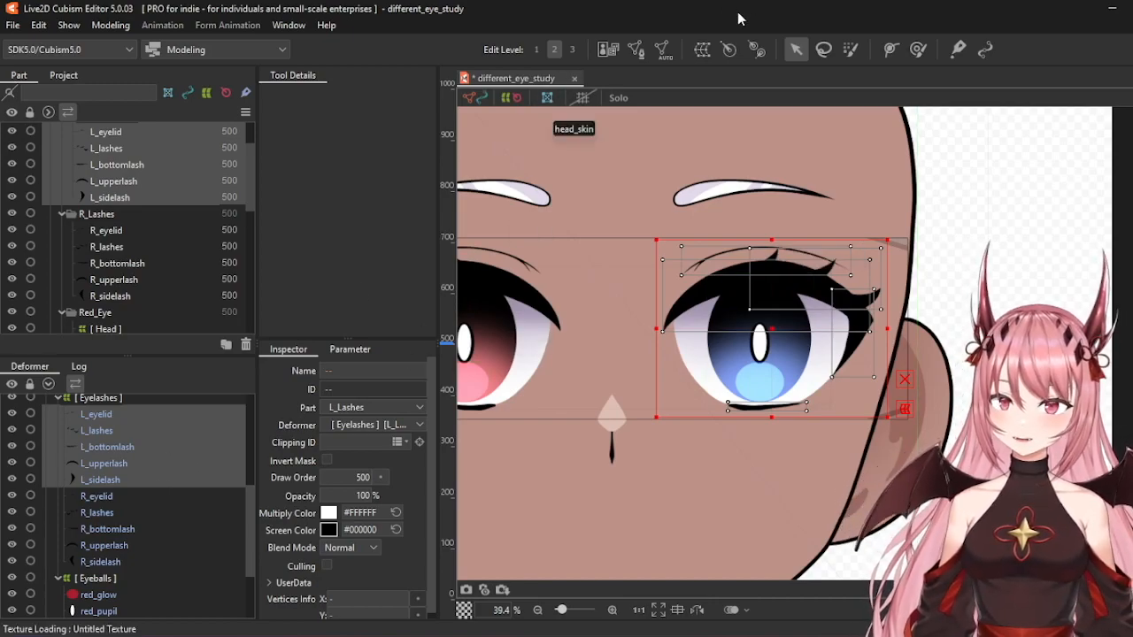
pyautogui.click(662, 49)
pyautogui.click(614, 244)
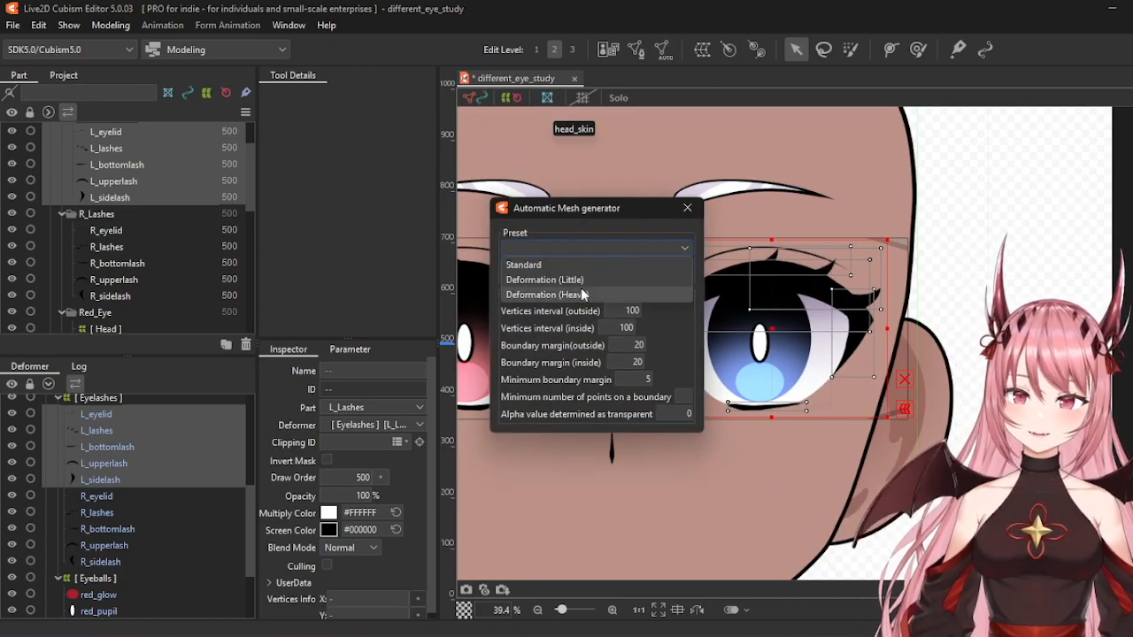
pyautogui.click(569, 266)
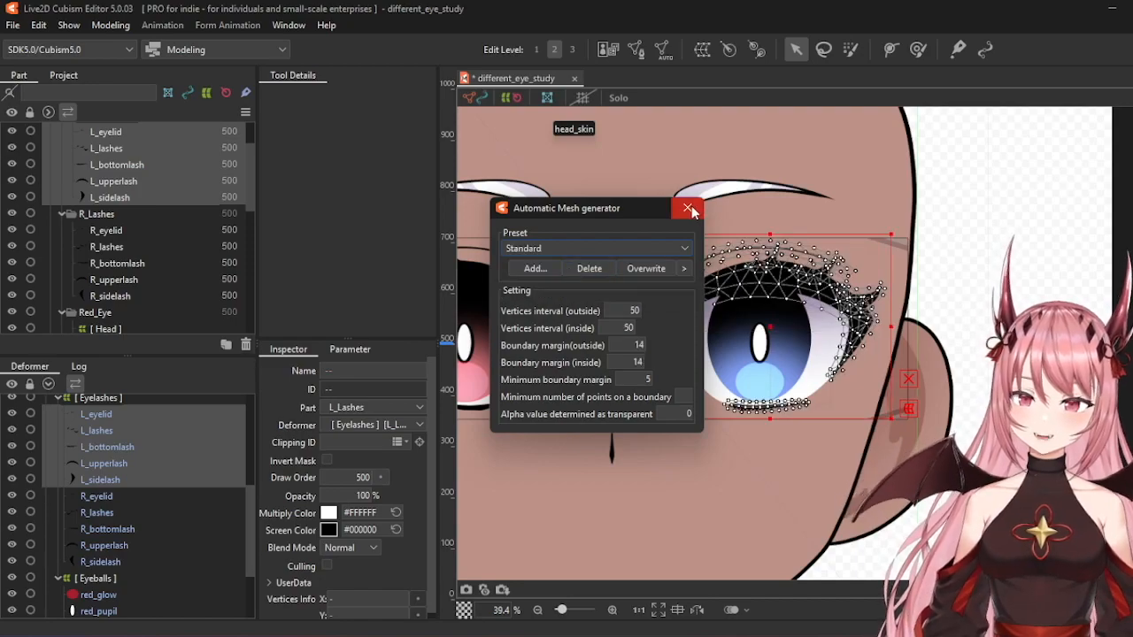
pyautogui.click(689, 210)
# - Draw a four-point deform path along L_upperlash and adjust its two middle points to follow the lash's arc
pyautogui.scroll(3, 761, 354)
pyautogui.click(121, 461)
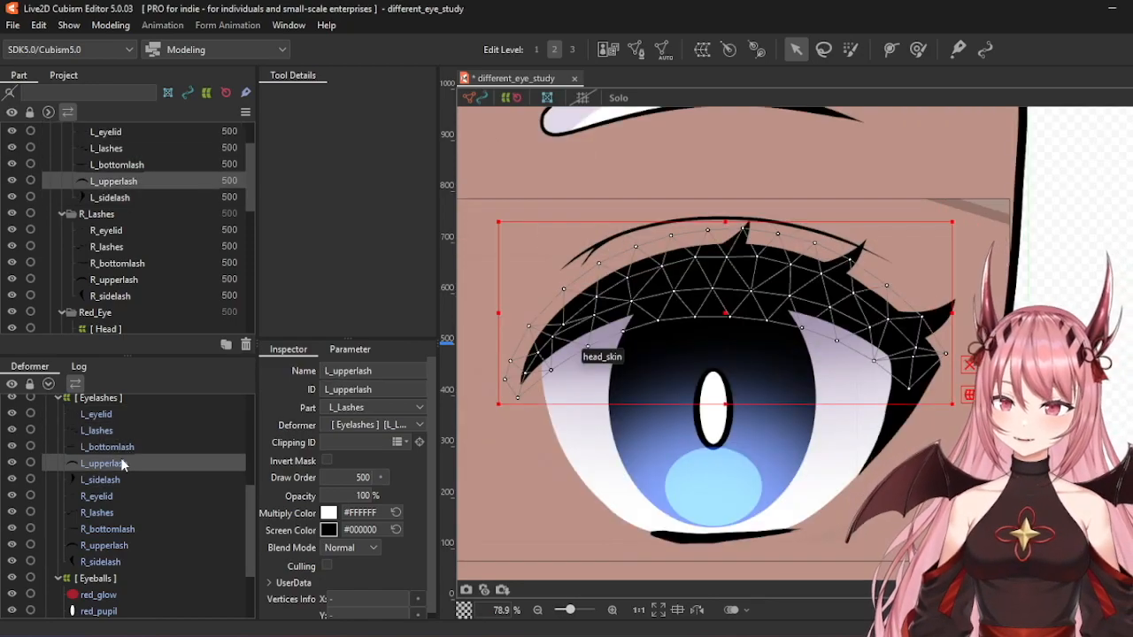
pyautogui.scroll(3, 782, 374)
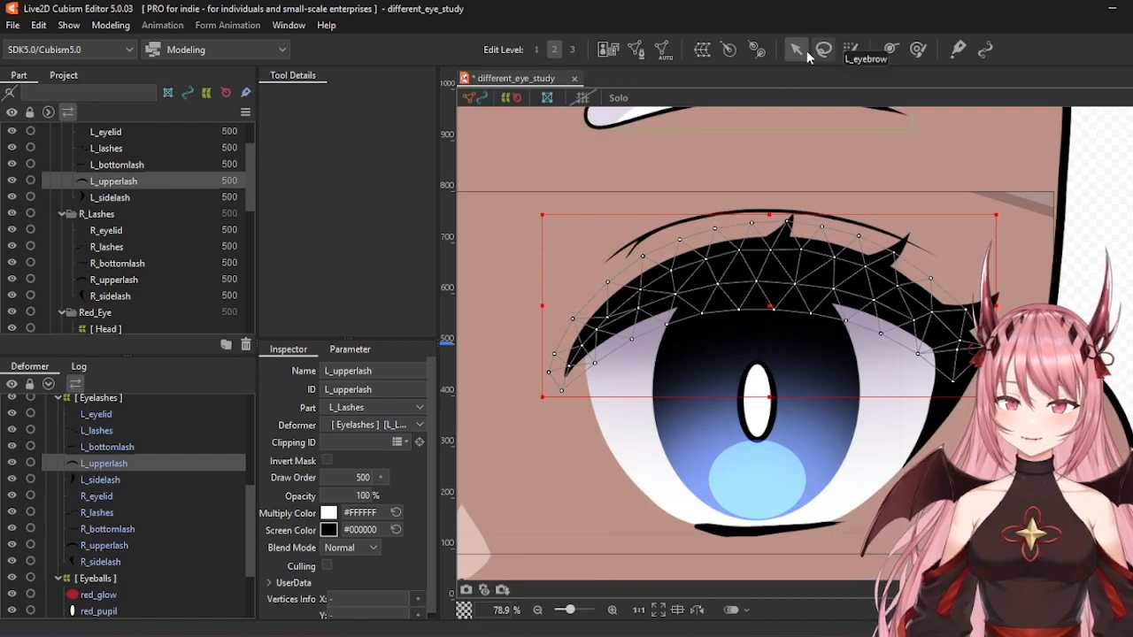
pyautogui.click(889, 51)
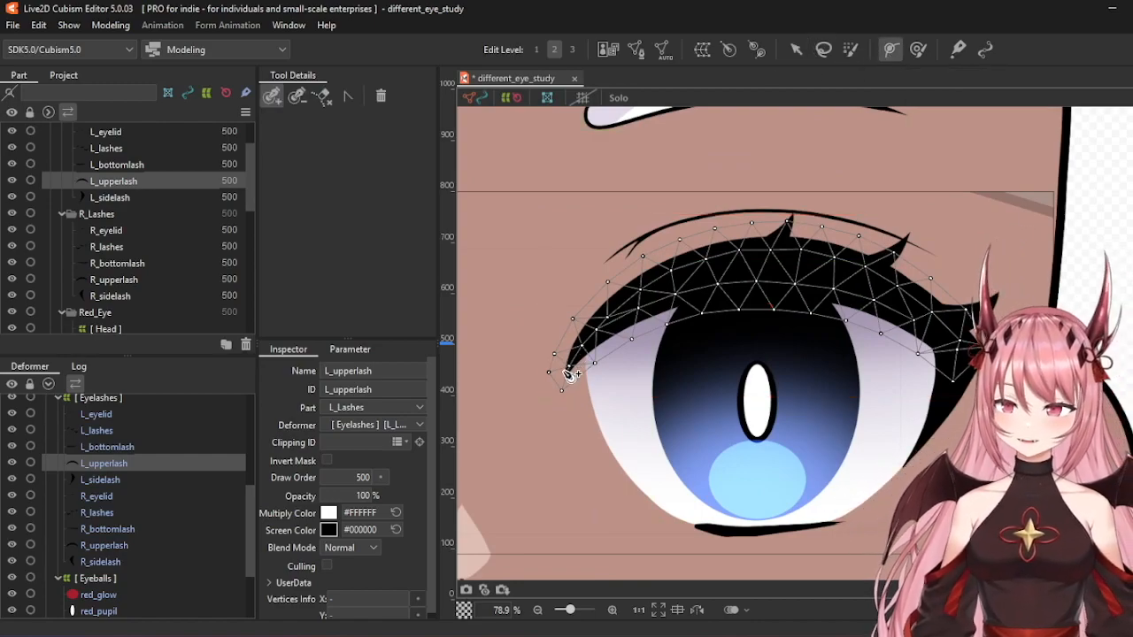
pyautogui.click(563, 370)
pyautogui.click(664, 283)
pyautogui.click(809, 272)
pyautogui.click(969, 357)
pyautogui.moveTo(806, 274); pyautogui.dragTo(814, 271)
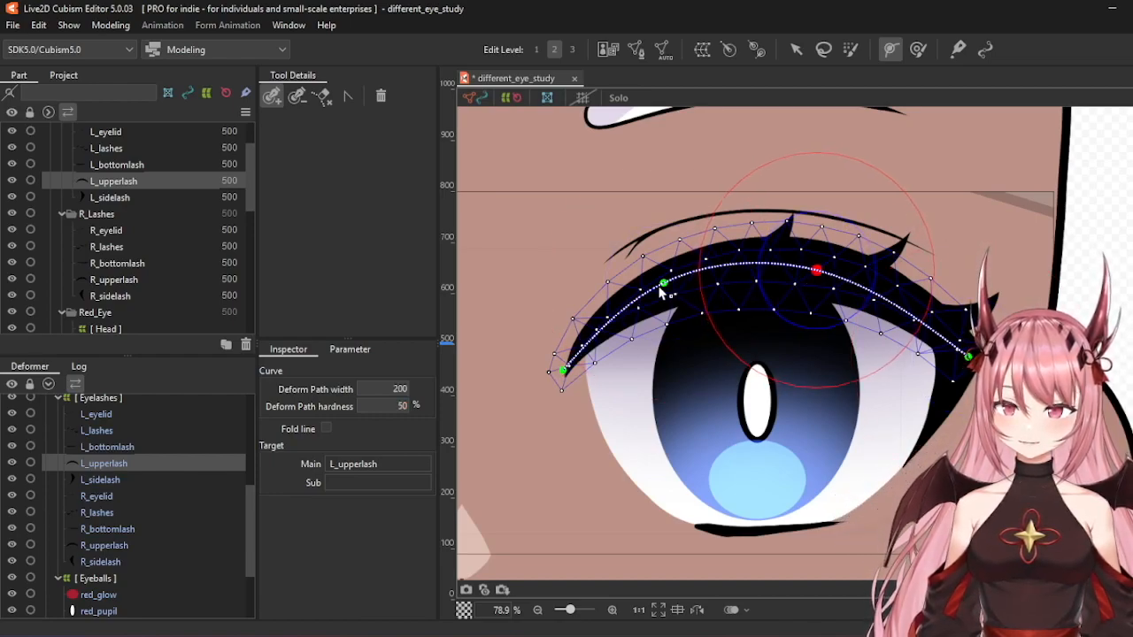
pyautogui.moveTo(662, 284); pyautogui.dragTo(674, 283)
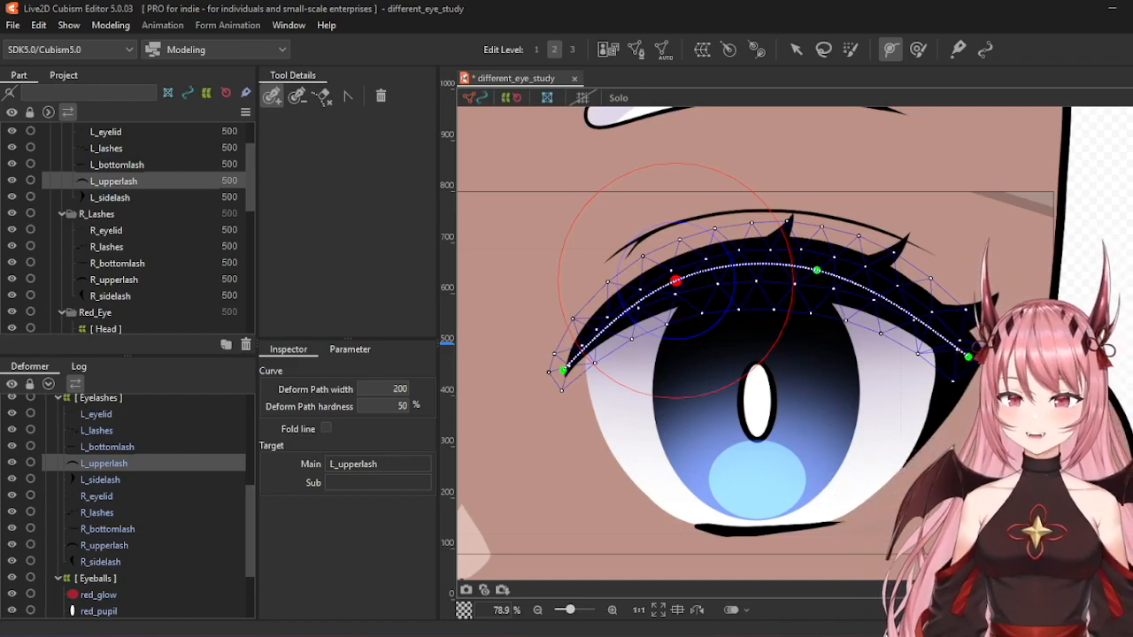
# - Create a parameter folder named "Eyes" above Angle X and give it the Blue label color
pyautogui.click(352, 351)
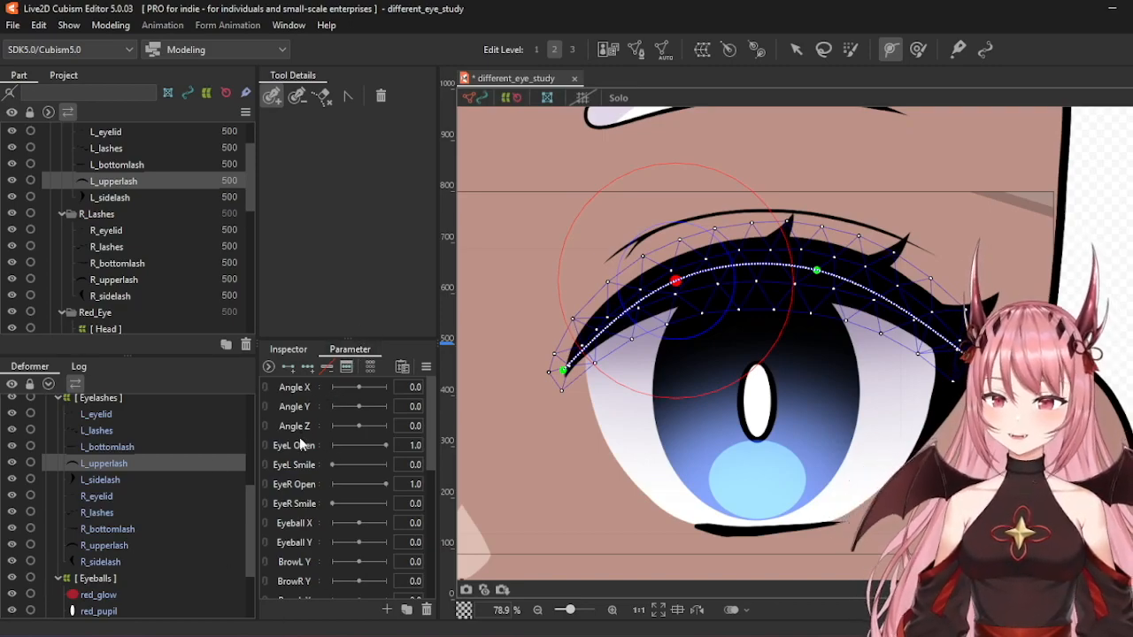
pyautogui.rightClick(299, 390)
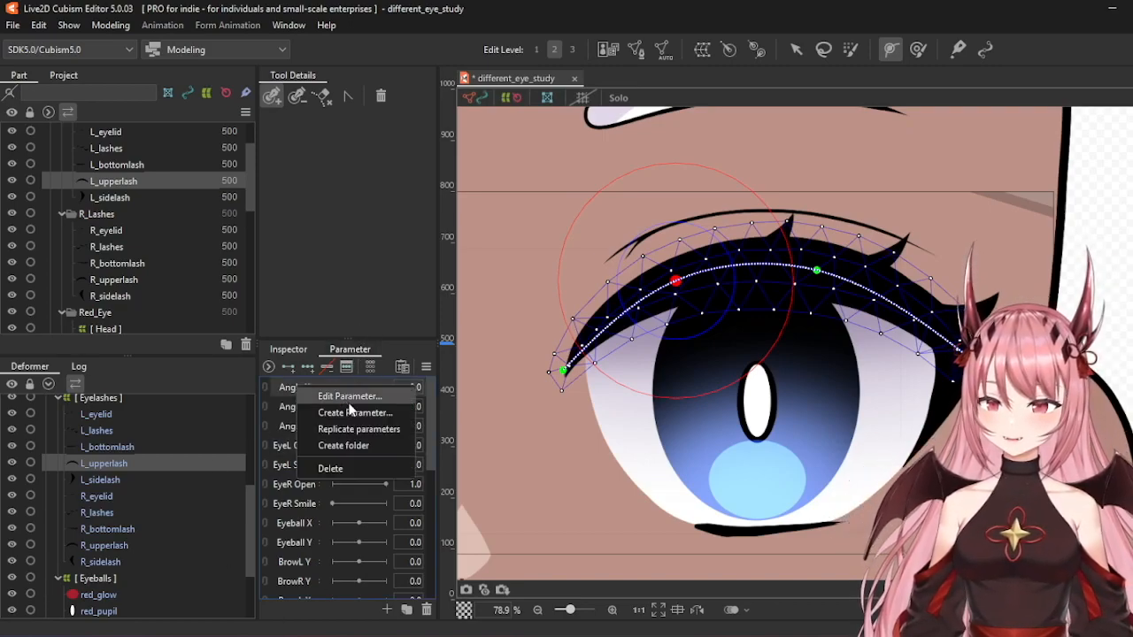
pyautogui.click(347, 445)
pyautogui.doubleClick(304, 388)
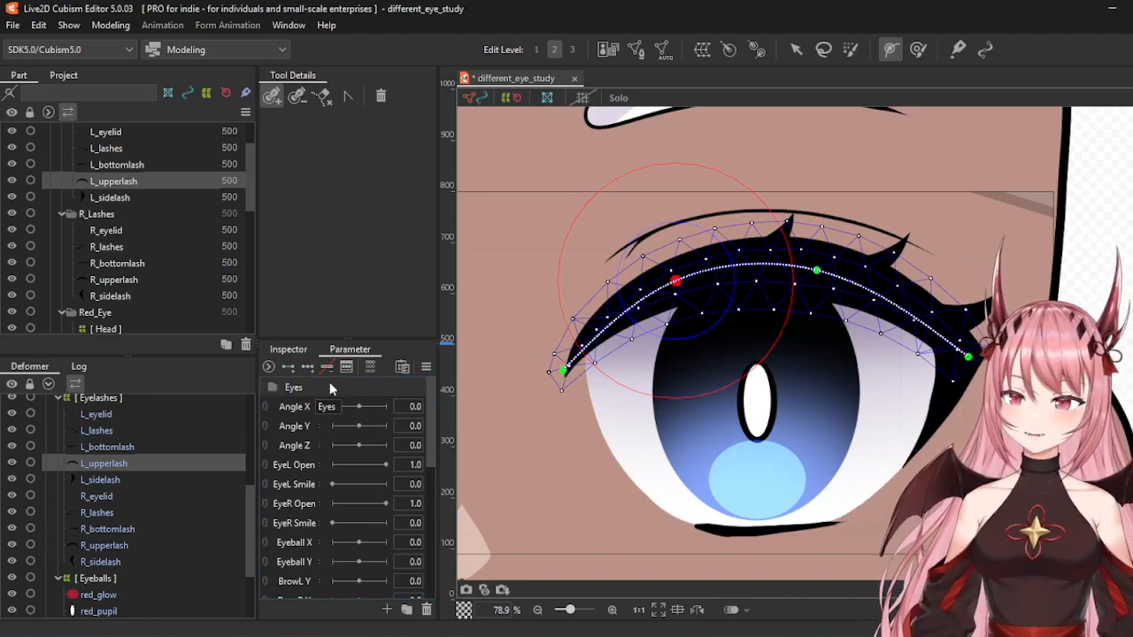
pyautogui.rightClick(317, 385)
pyautogui.moveTo(360, 398)
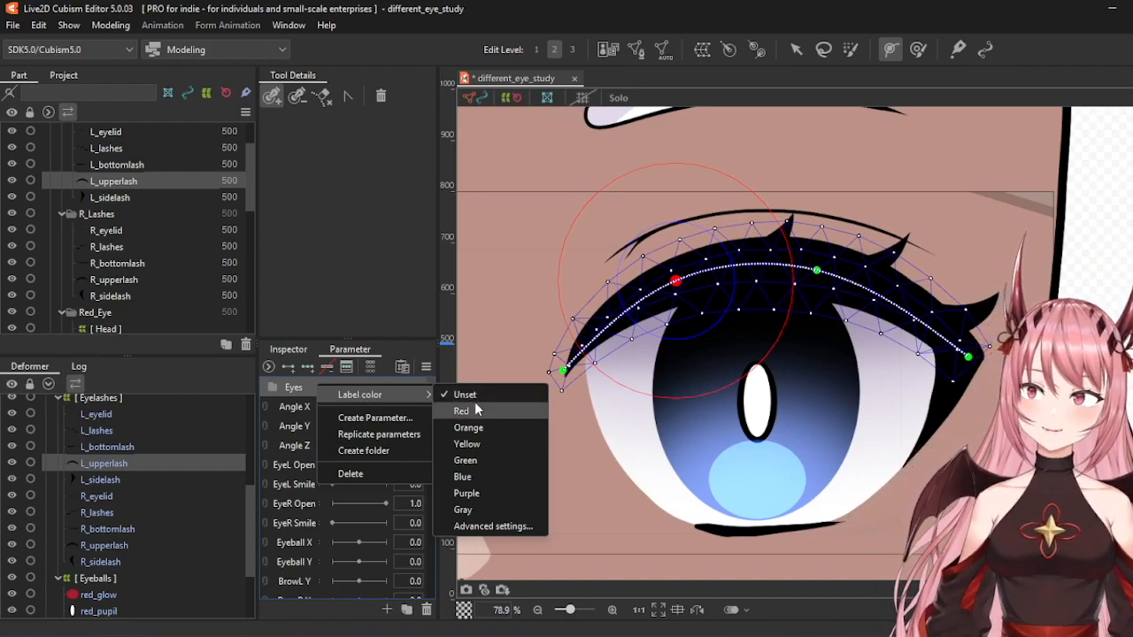
pyautogui.click(492, 475)
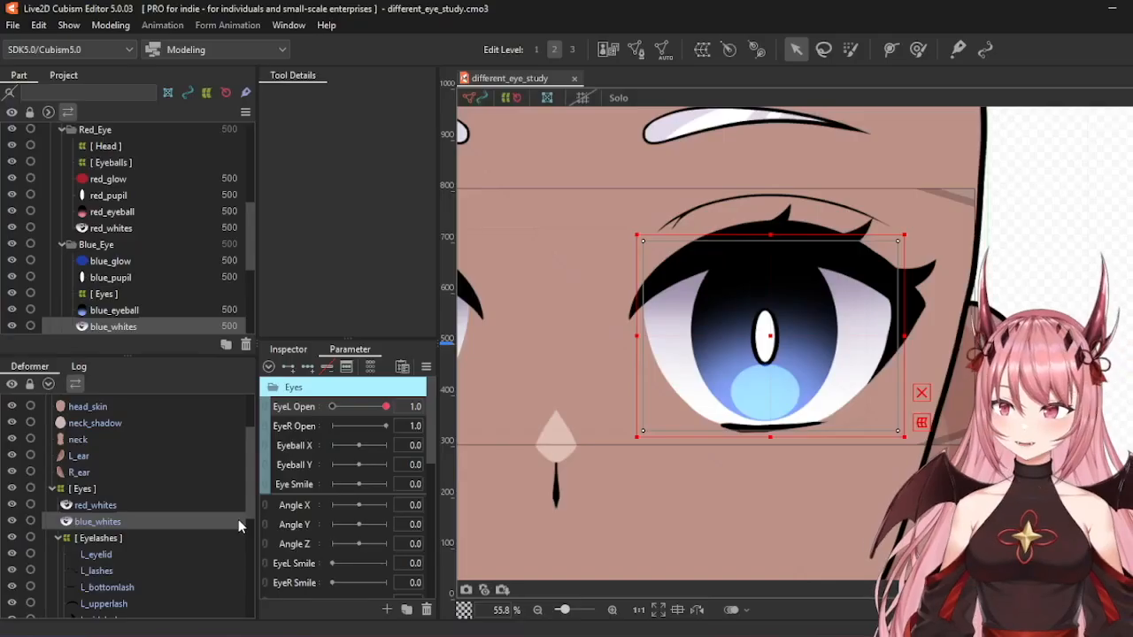
# - Clip blue_glow, blue_pupil and blue_eyeball to the blue_whites mesh
pyautogui.scroll(-5, 325, 512)
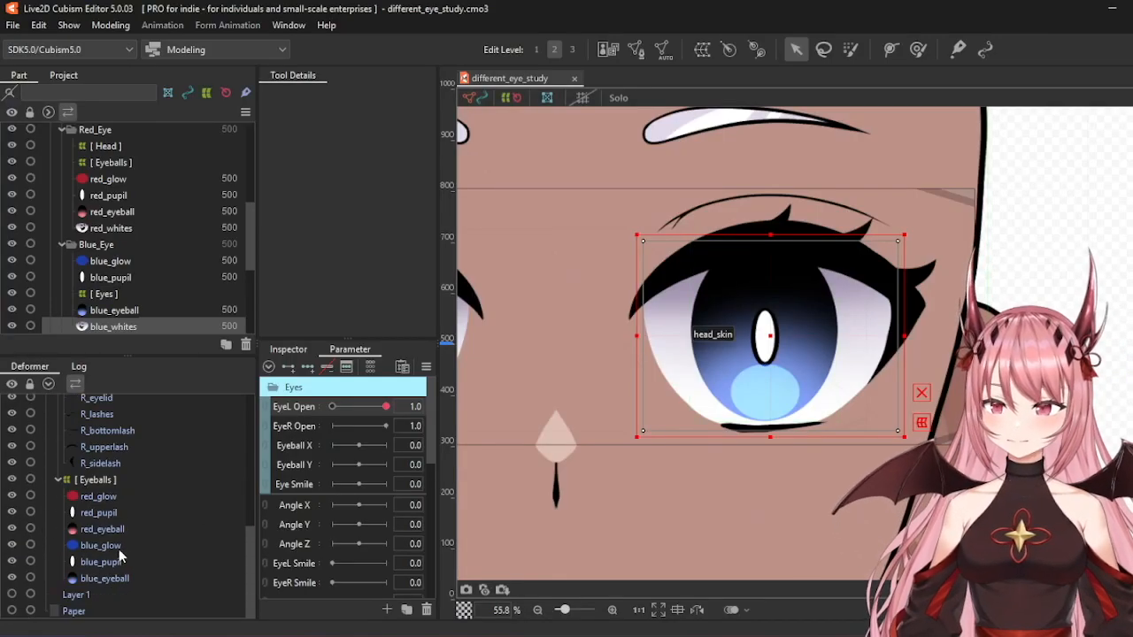
pyautogui.click(117, 547)
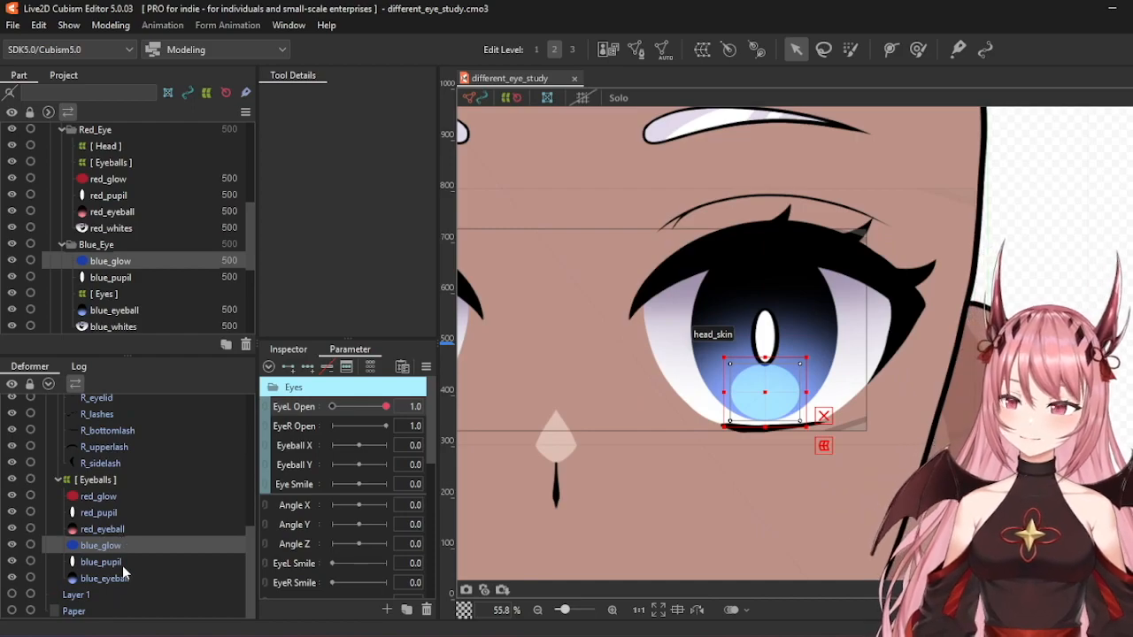
pyautogui.keyDown('ctrl'); pyautogui.click(121, 567); pyautogui.keyUp('ctrl')
pyautogui.keyDown('ctrl'); pyautogui.click(118, 579); pyautogui.keyUp('ctrl')
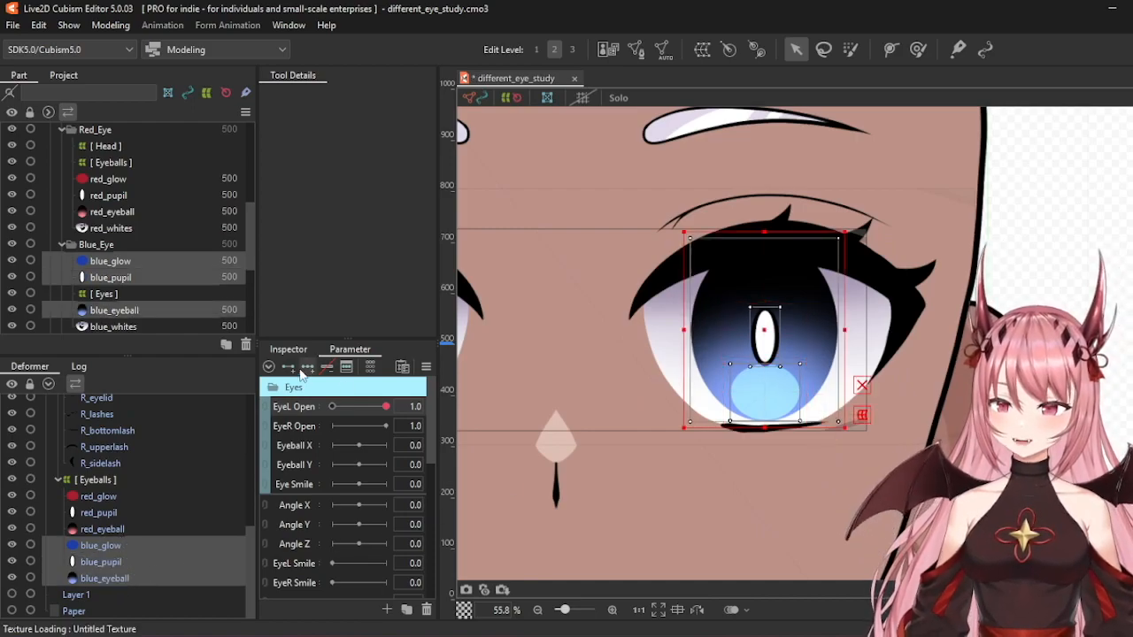
pyautogui.click(291, 350)
pyautogui.click(372, 407)
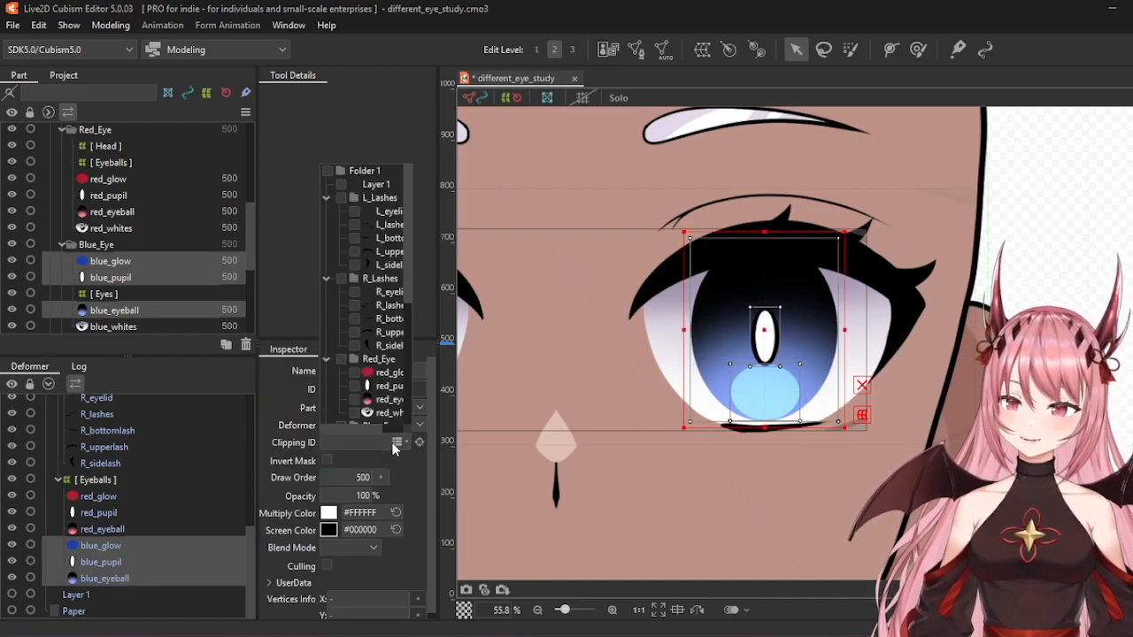
pyautogui.scroll(-3, 368, 375)
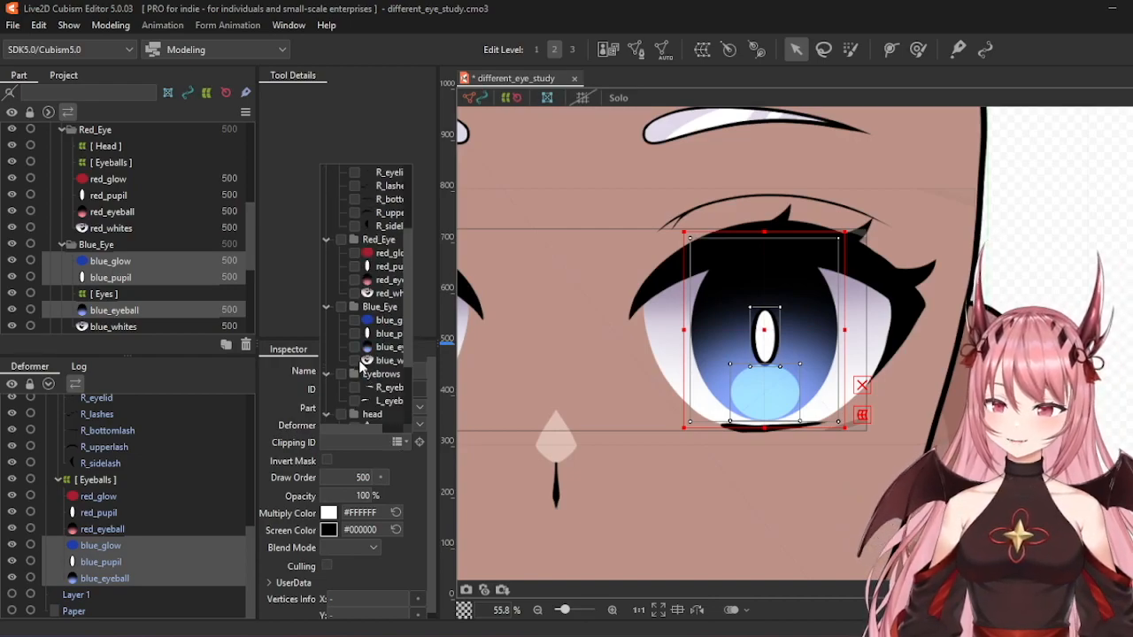
pyautogui.click(356, 361)
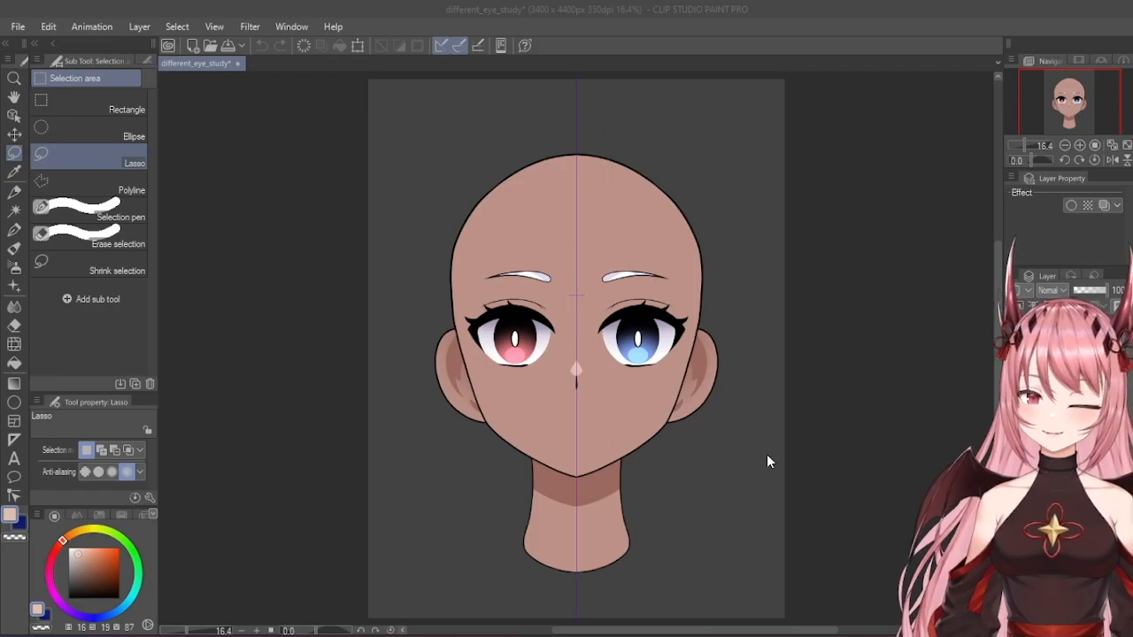
# - In Clip Studio Paint, hide the glow, pupil and eyeball layers of both eyes to expose the eye whites
pyautogui.click(854, 609)
pyautogui.scroll(1, 607, 314)
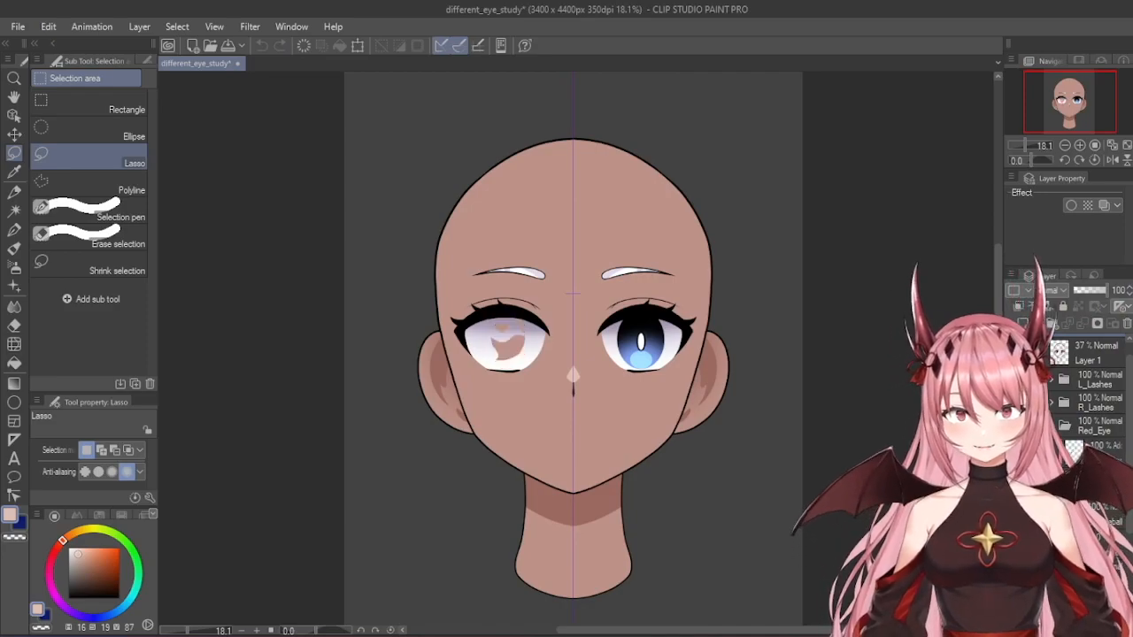
pyautogui.scroll(-2, 1093, 398)
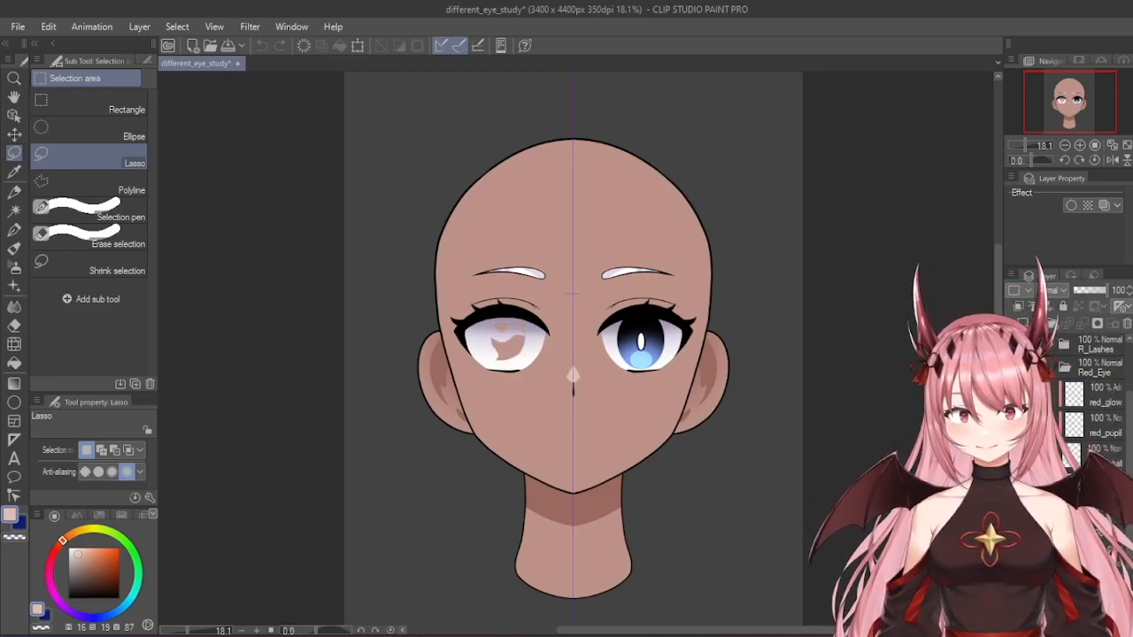
pyautogui.scroll(3, 633, 348)
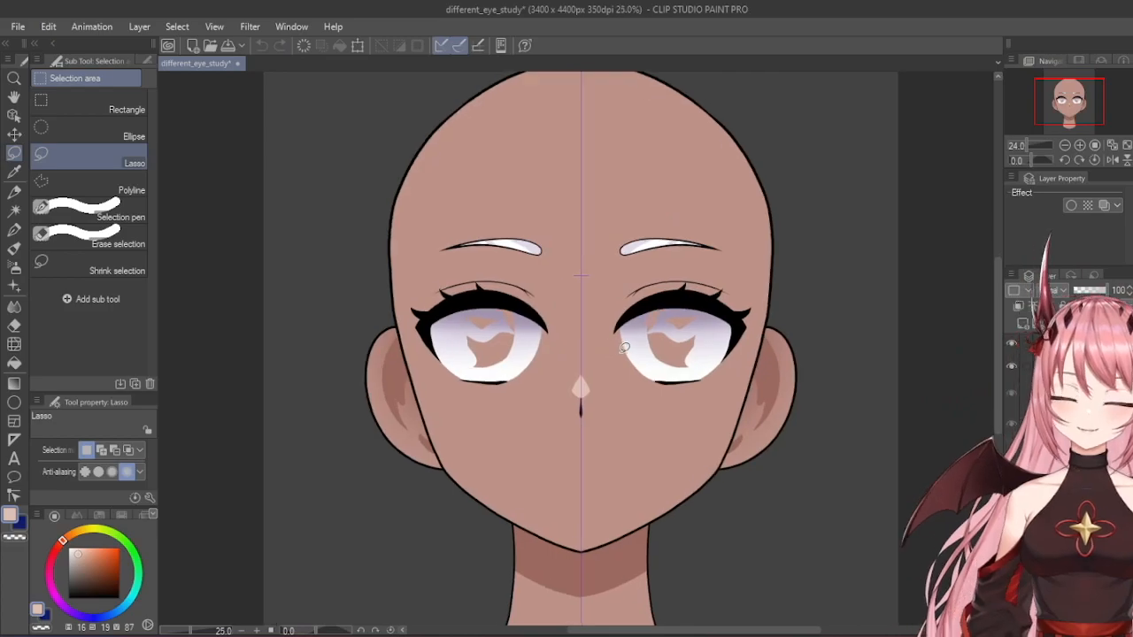
pyautogui.scroll(-2, 610, 347)
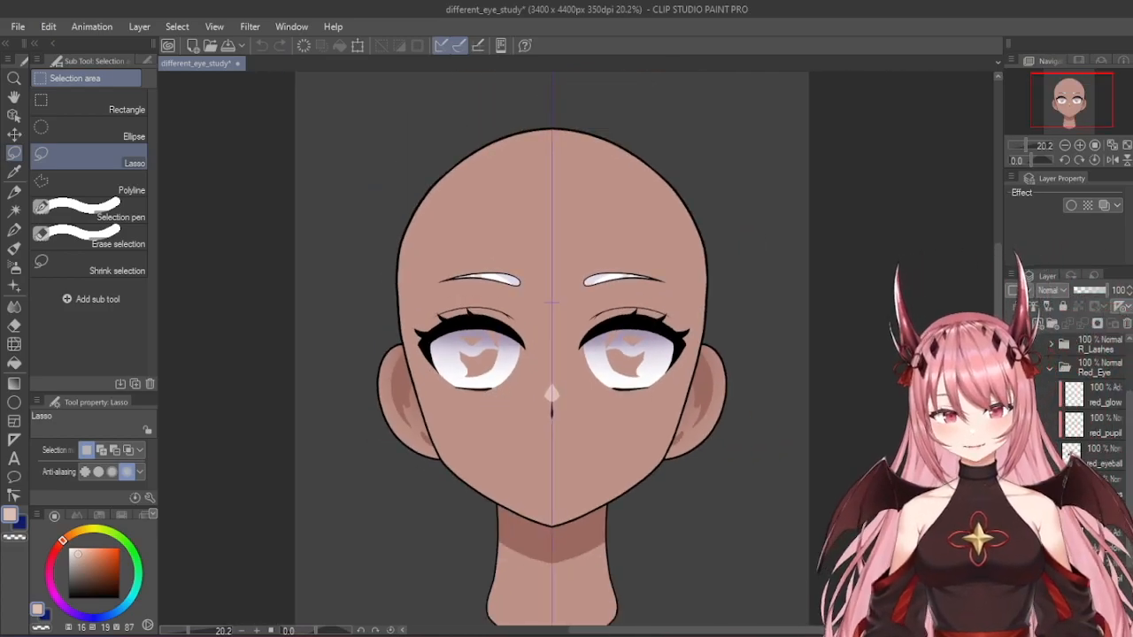
# - Hide the red_whites layer, then select blue_whites and toggle its visibility off and back on
pyautogui.scroll(1, 624, 345)
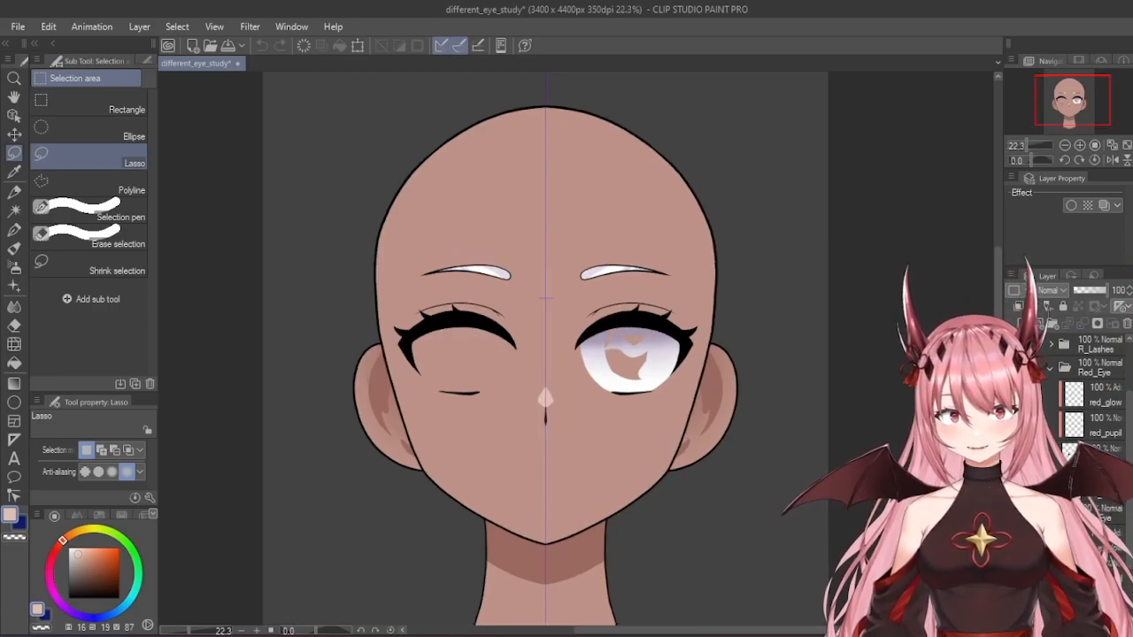
pyautogui.scroll(2, 1071, 425)
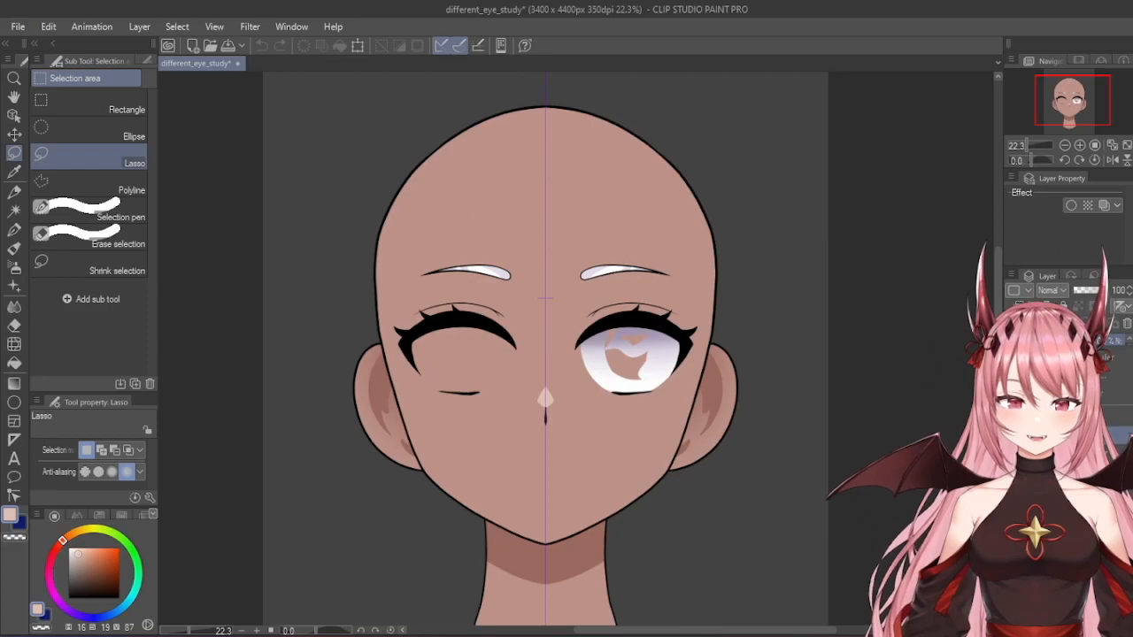
pyautogui.scroll(-3, 1089, 398)
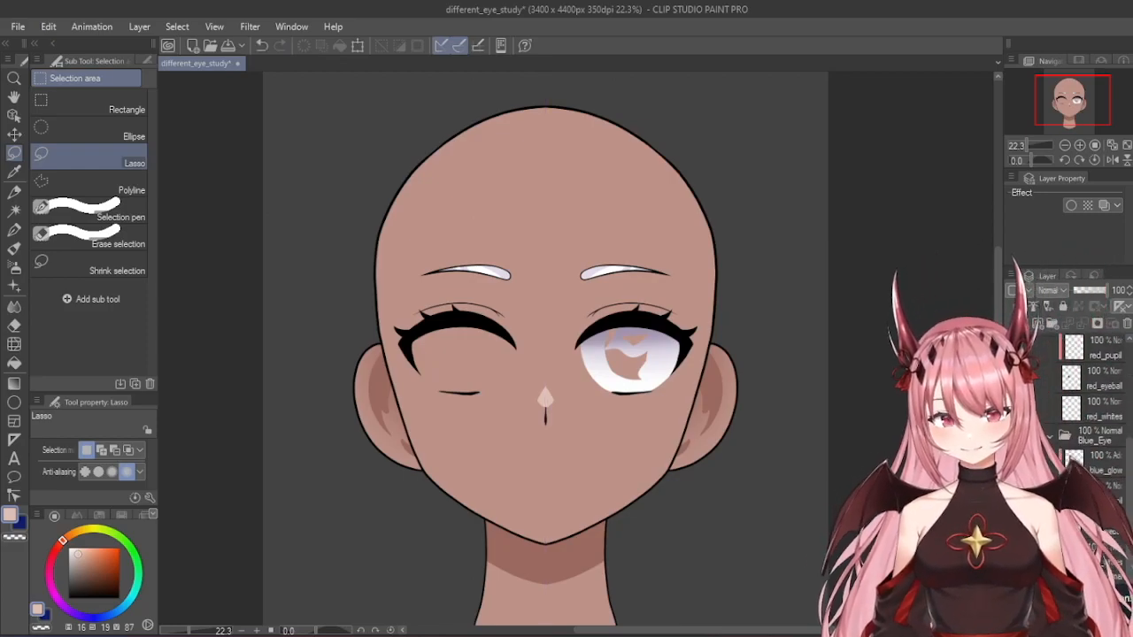
pyautogui.click(1090, 544)
pyautogui.click(1018, 552)
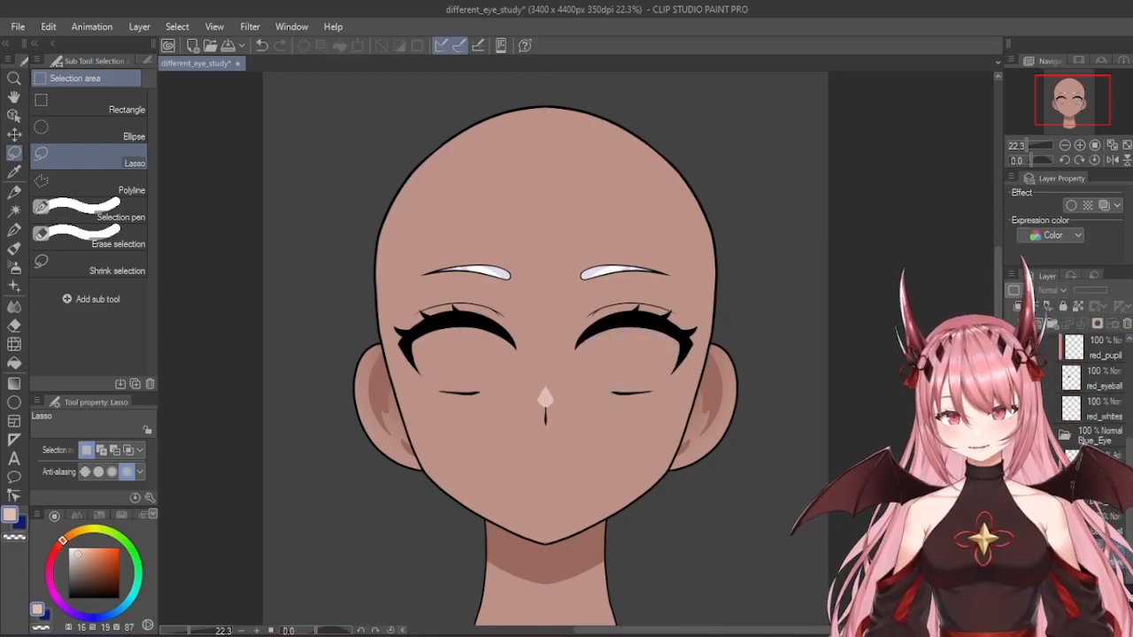
pyautogui.click(1017, 553)
# - Paint over the gaps inside the blue eye's white with the Turnip pen, using the off-white sampled from the artwork
pyautogui.scroll(5, 637, 345)
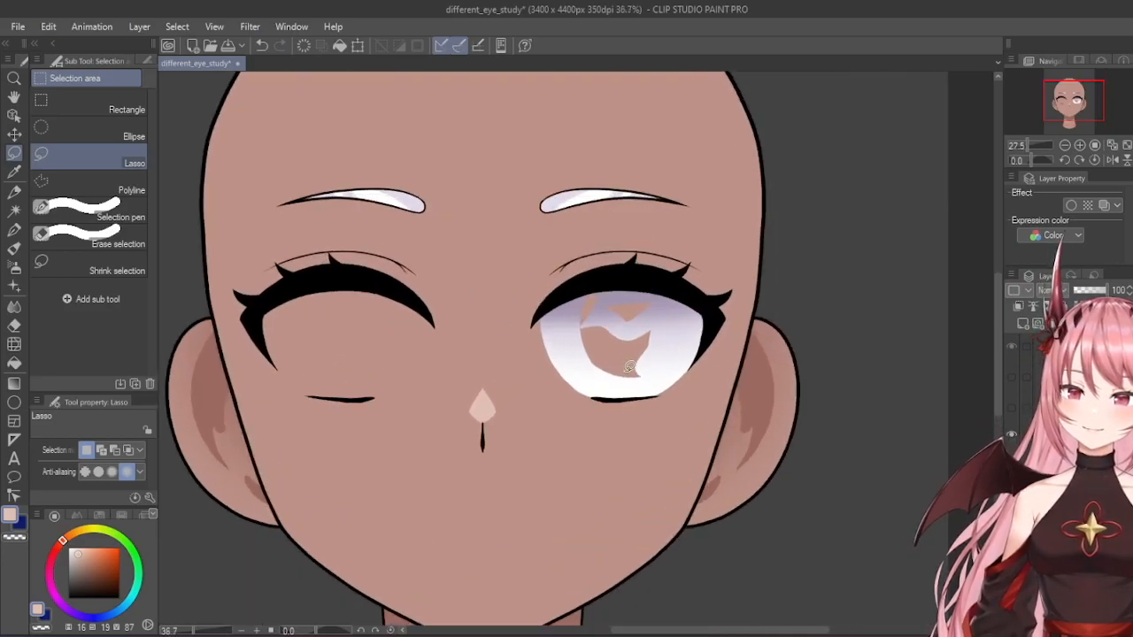
pyautogui.scroll(5, 637, 339)
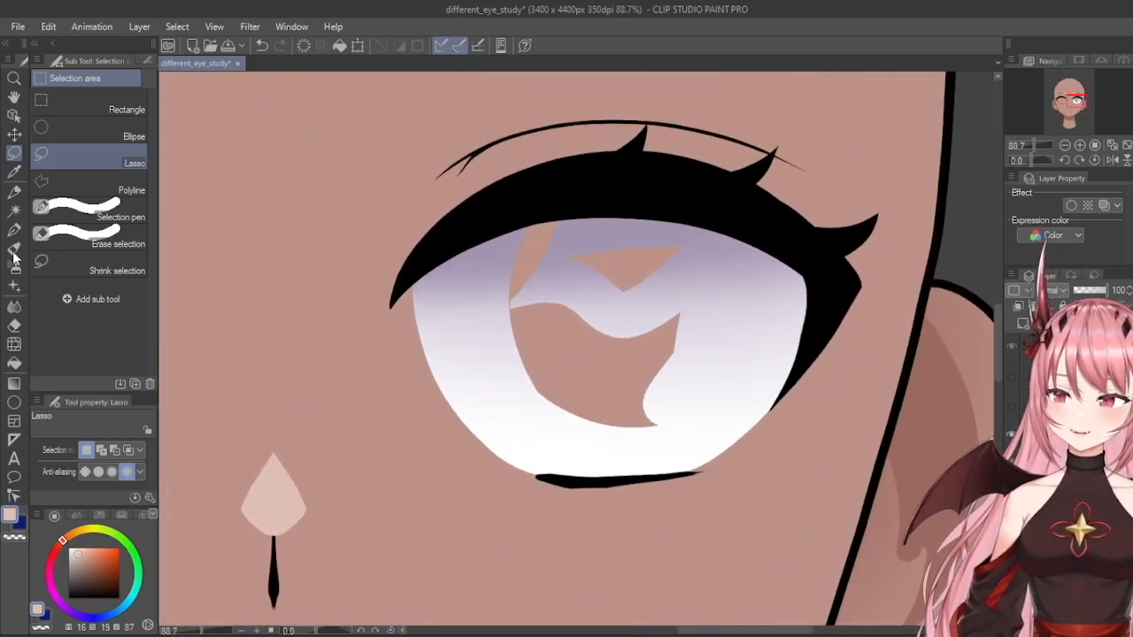
pyautogui.click(16, 229)
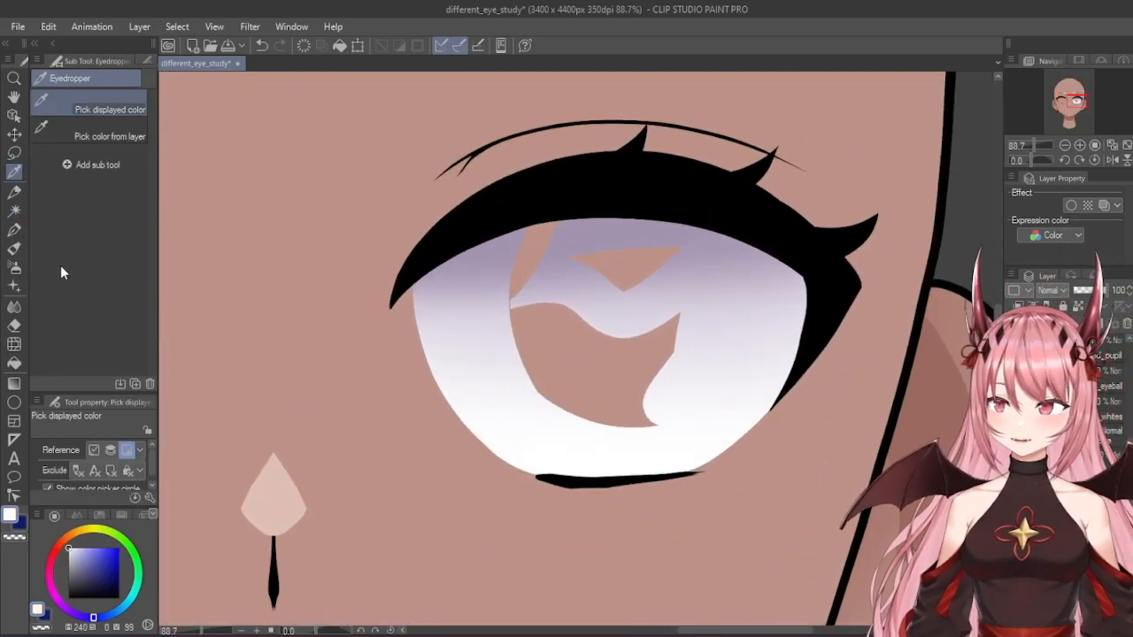
pyautogui.click(14, 250)
pyautogui.click(14, 228)
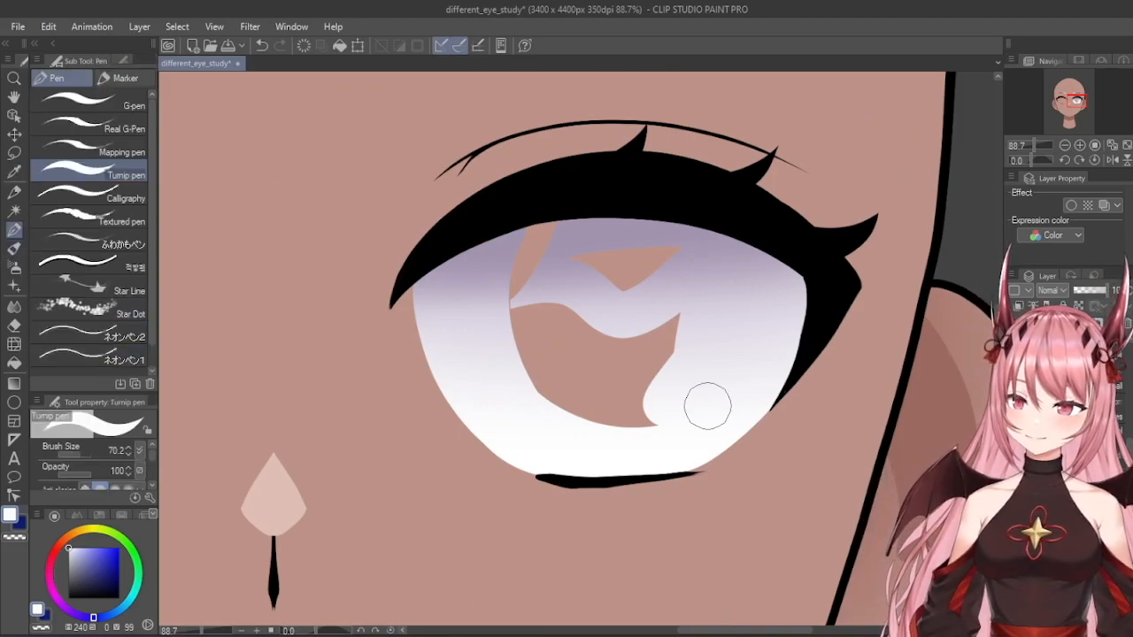
pyautogui.moveTo(605, 419)
pyautogui.mouseDown()
pyautogui.moveTo(552, 414)
pyautogui.moveTo(693, 396)
pyautogui.moveTo(516, 358)
pyautogui.moveTo(589, 366)
pyautogui.moveTo(545, 394)
pyautogui.mouseUp()
pyautogui.click(262, 45)
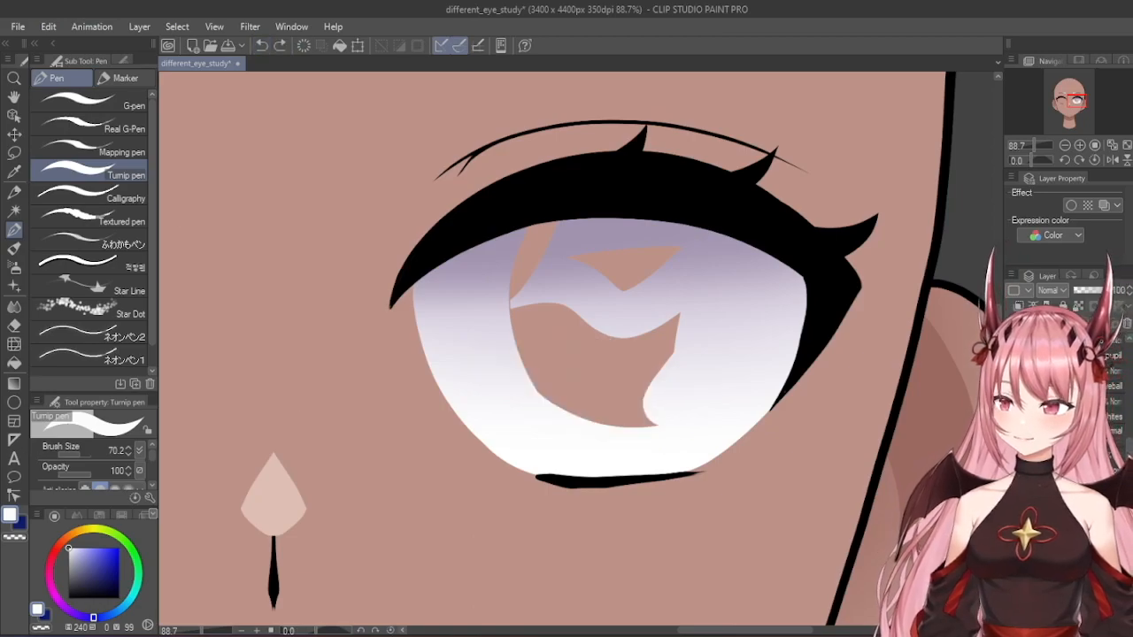
pyautogui.moveTo(673, 433)
pyautogui.mouseDown()
pyautogui.moveTo(549, 420)
pyautogui.moveTo(670, 409)
pyautogui.moveTo(545, 389)
pyautogui.moveTo(688, 365)
pyautogui.moveTo(530, 356)
pyautogui.moveTo(684, 338)
pyautogui.moveTo(522, 329)
pyautogui.moveTo(521, 258)
pyautogui.moveTo(544, 235)
pyautogui.moveTo(685, 247)
pyautogui.moveTo(560, 266)
pyautogui.moveTo(676, 314)
pyautogui.moveTo(641, 282)
pyautogui.moveTo(593, 296)
pyautogui.moveTo(679, 293)
pyautogui.moveTo(688, 266)
pyautogui.mouseUp()
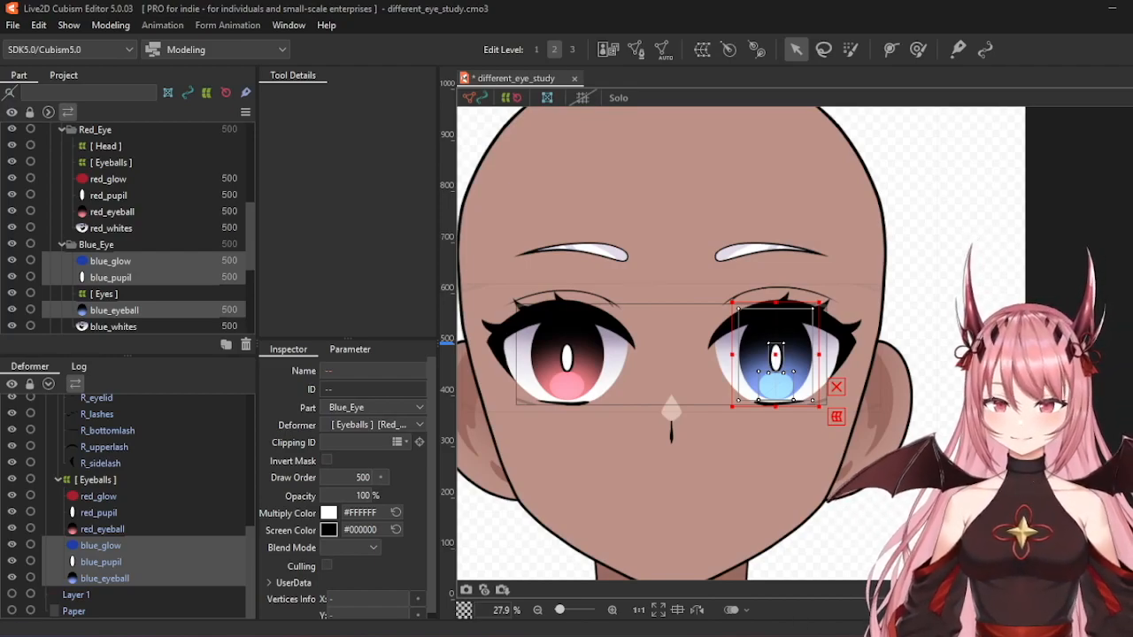
# - Bring different_eye_study.psd from File Explorer onto the model canvas in Live2D Cubism Editor
pyautogui.press('super+e')
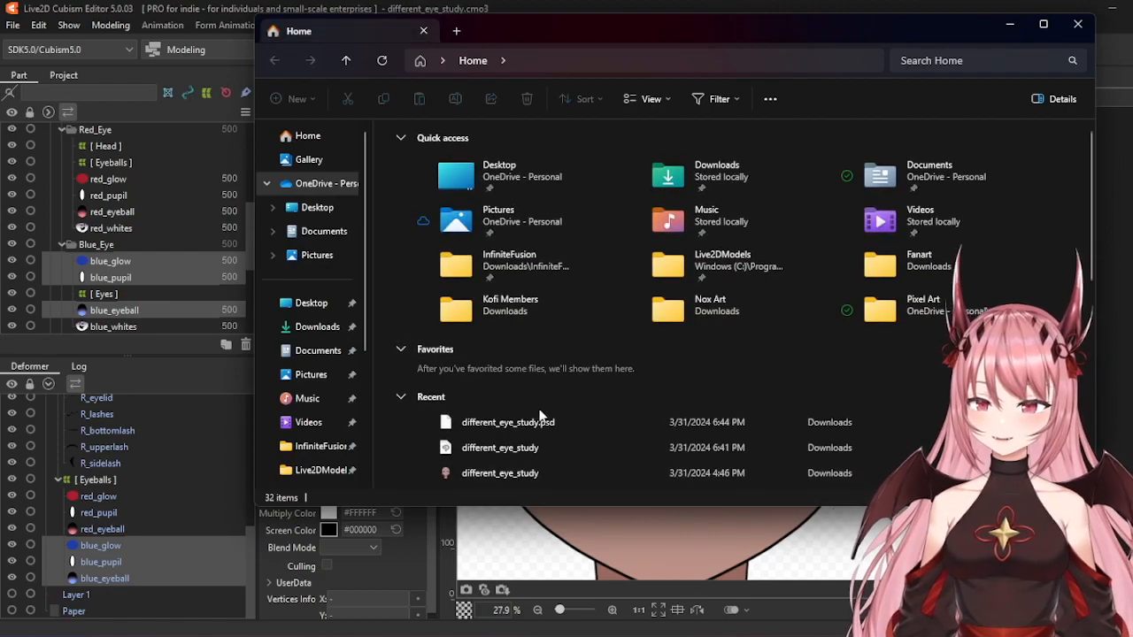
pyautogui.hotkey('alt', 'Tab')
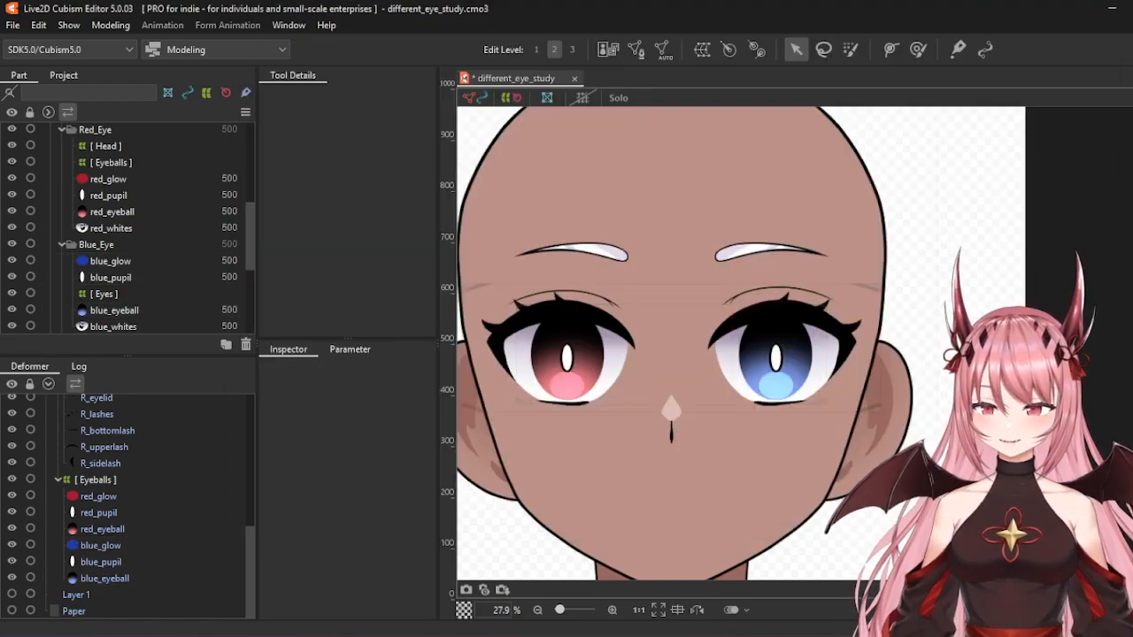
pyautogui.hotkey('alt', 'Tab')
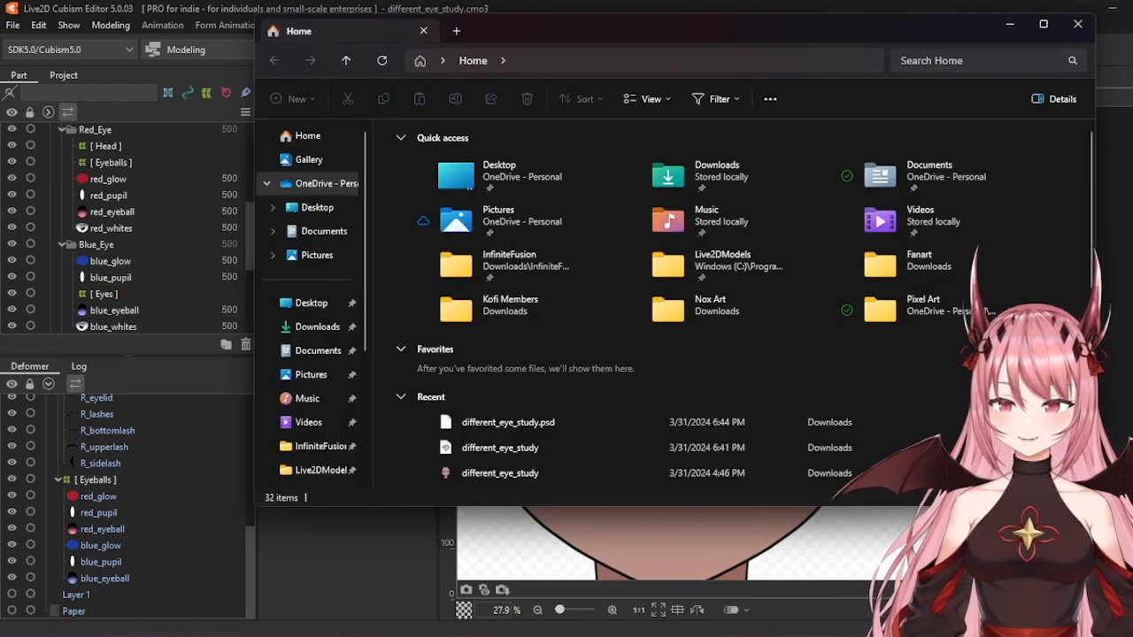
pyautogui.click(531, 424)
pyautogui.moveTo(560, 425); pyautogui.dragTo(750, 563)
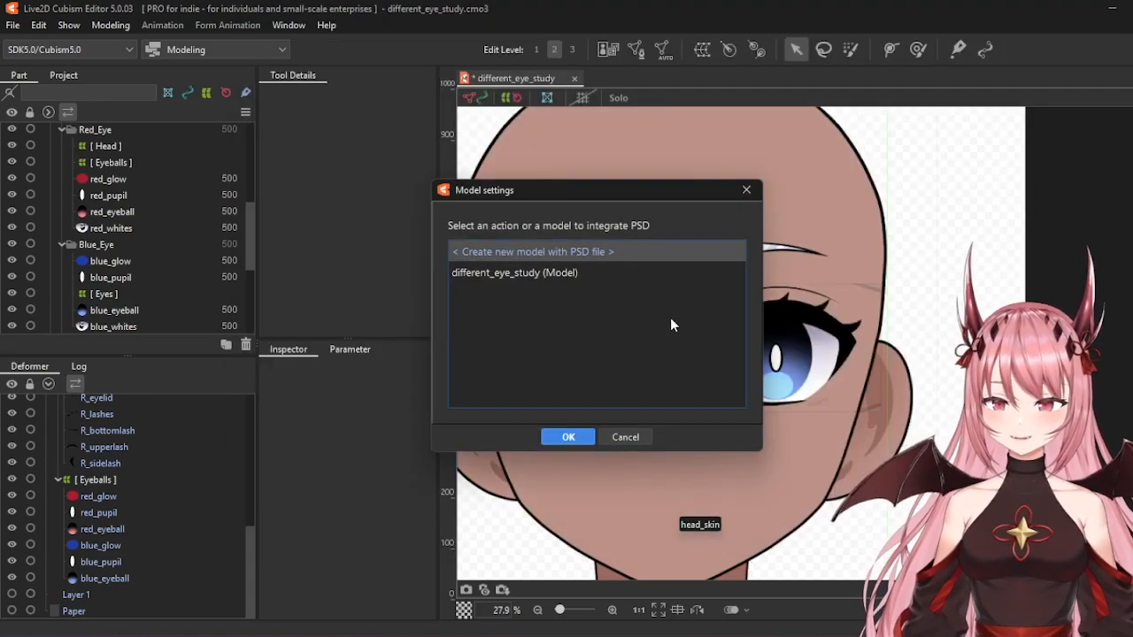
# - Integrate the PSD into the different_eye_study model, replacing the existing different_eye_study.psd
pyautogui.click(599, 271)
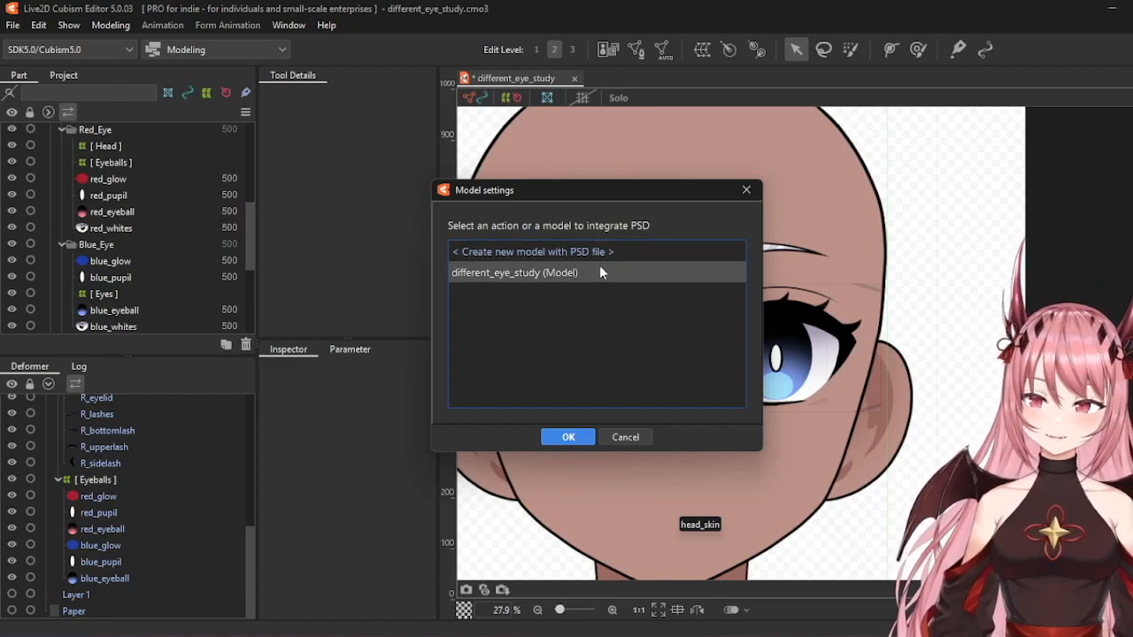
pyautogui.click(568, 437)
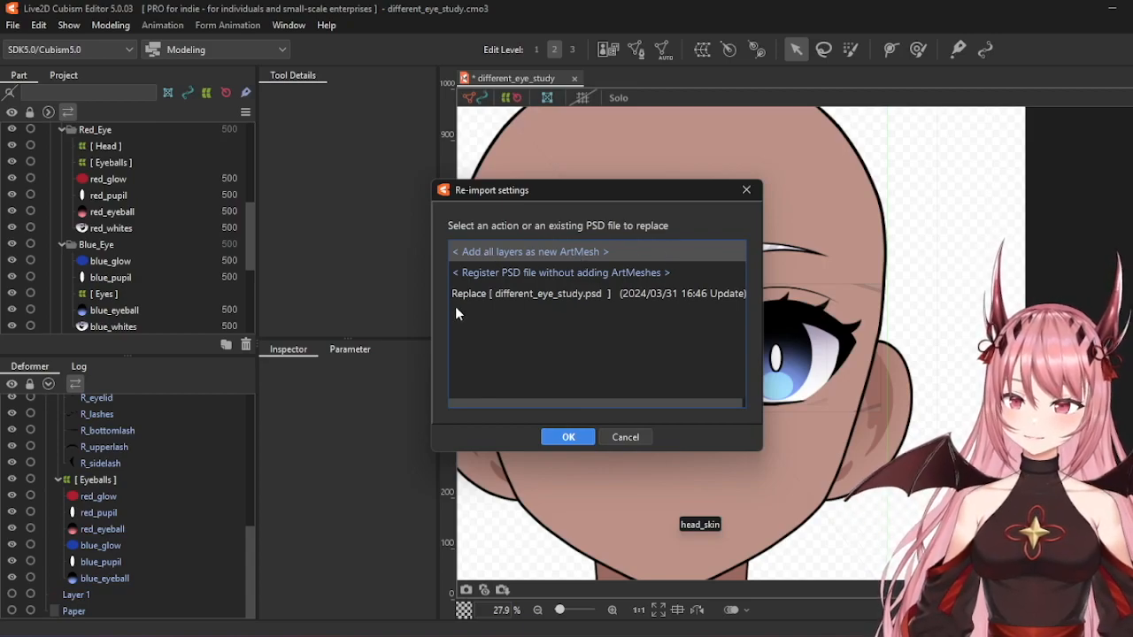
pyautogui.click(611, 300)
pyautogui.click(568, 438)
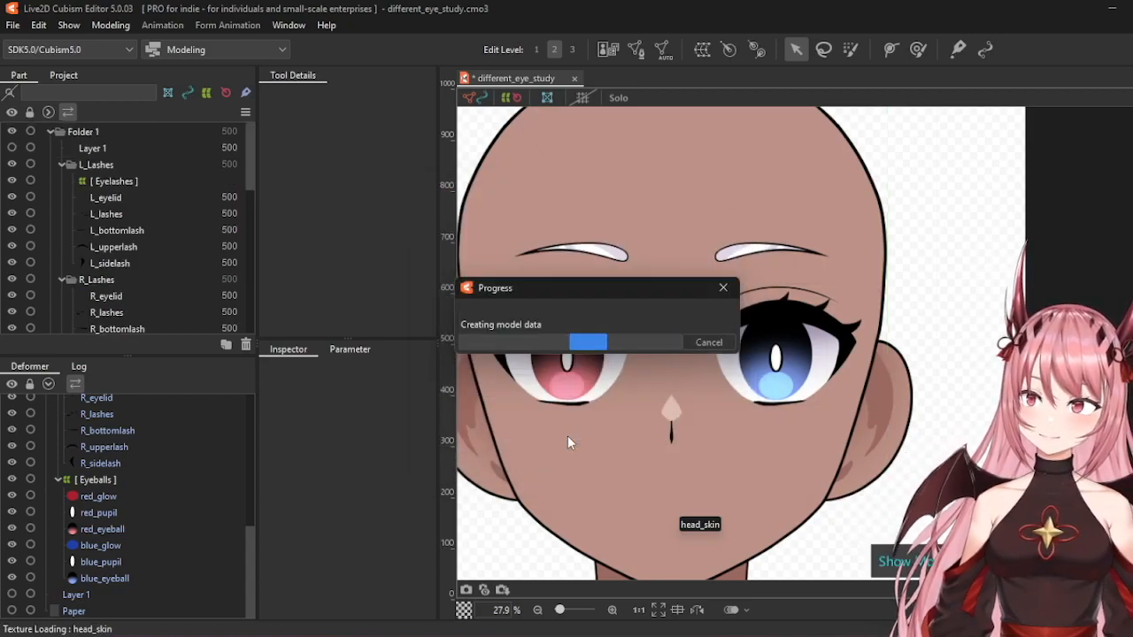
# - Set blue_whites as the Clipping ID for blue_glow, blue_pupil and blue_eyeball
pyautogui.scroll(2, 833, 374)
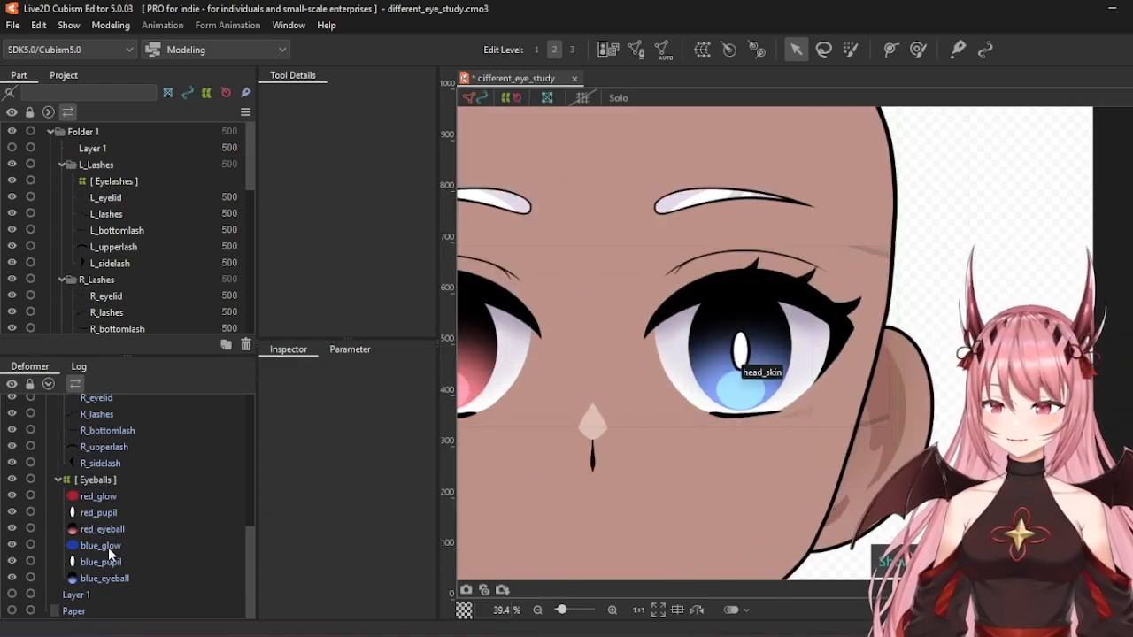
pyautogui.scroll(5, 140, 527)
pyautogui.scroll(-2, 140, 527)
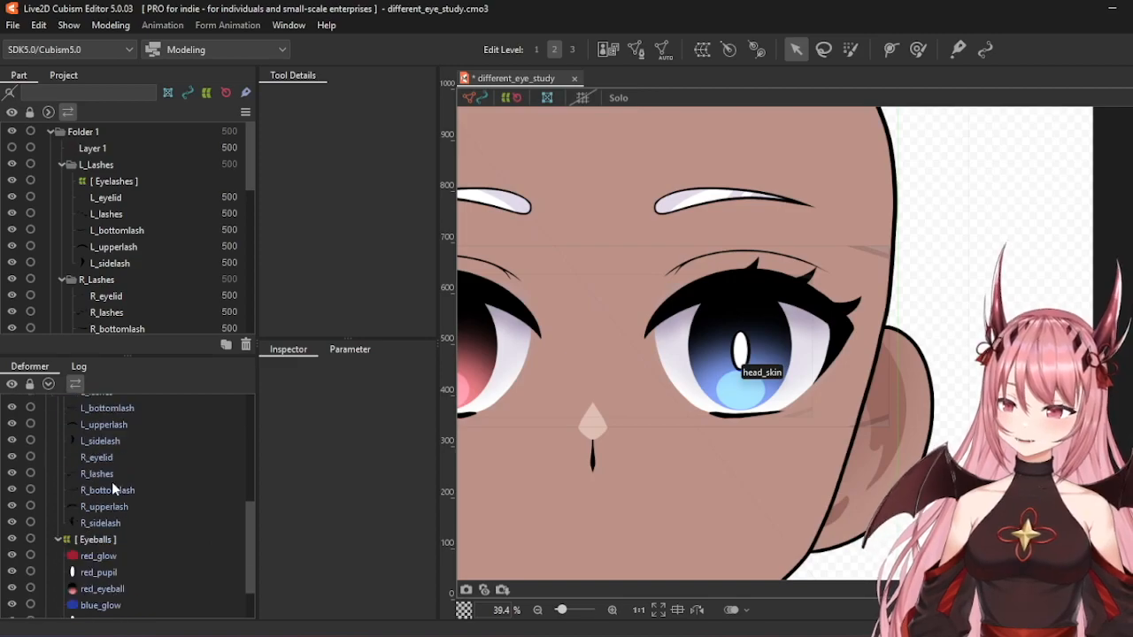
pyautogui.scroll(-3, 113, 497)
pyautogui.click(12, 579)
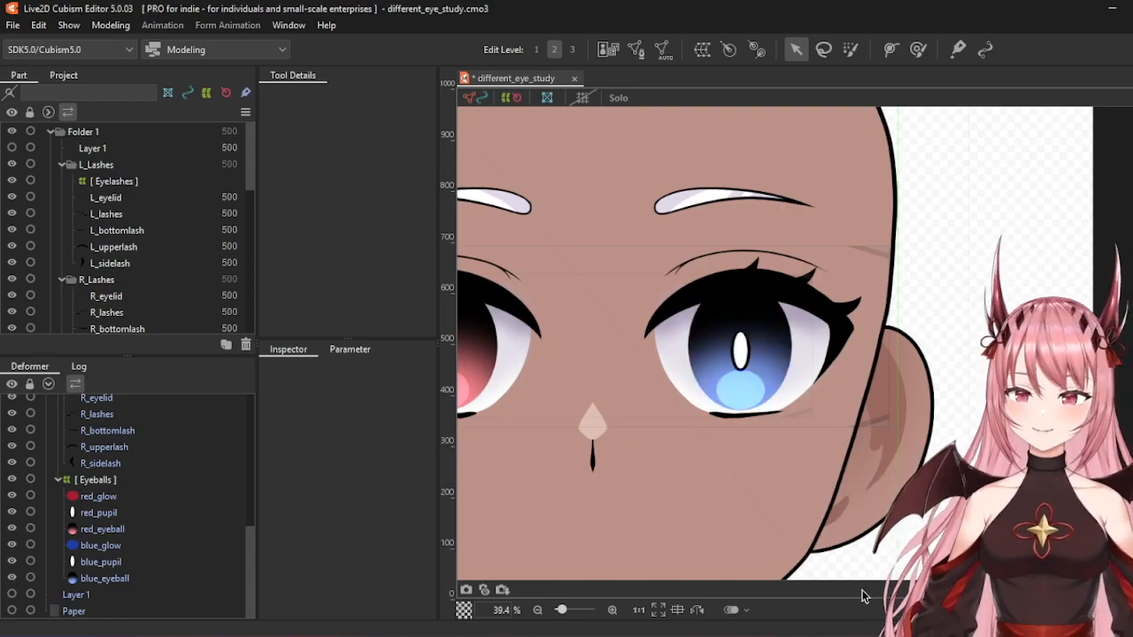
pyautogui.click(146, 546)
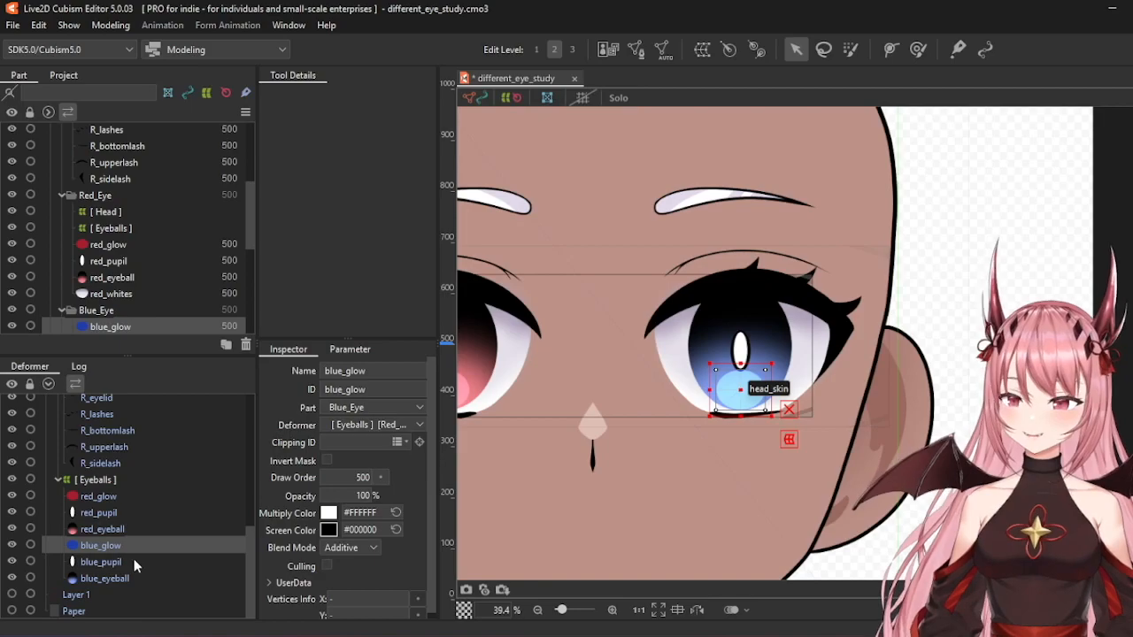
pyautogui.keyDown('ctrl'); pyautogui.click(134, 561); pyautogui.keyUp('ctrl')
pyautogui.keyDown('ctrl'); pyautogui.click(125, 577); pyautogui.keyUp('ctrl')
pyautogui.hotkey('ctrl', '+')
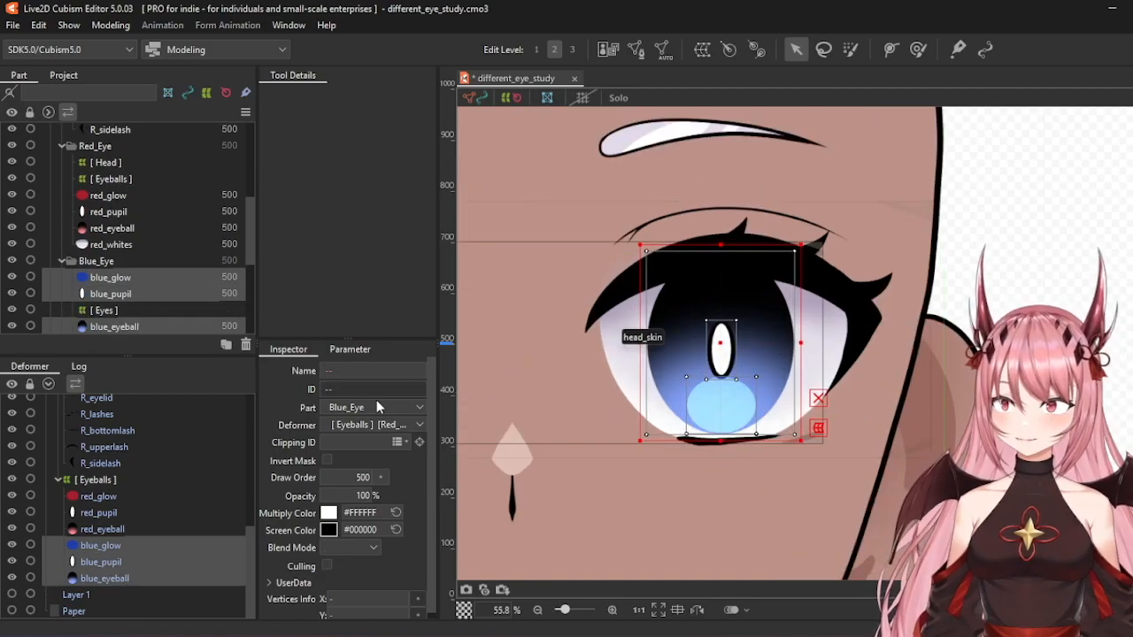
pyautogui.click(400, 441)
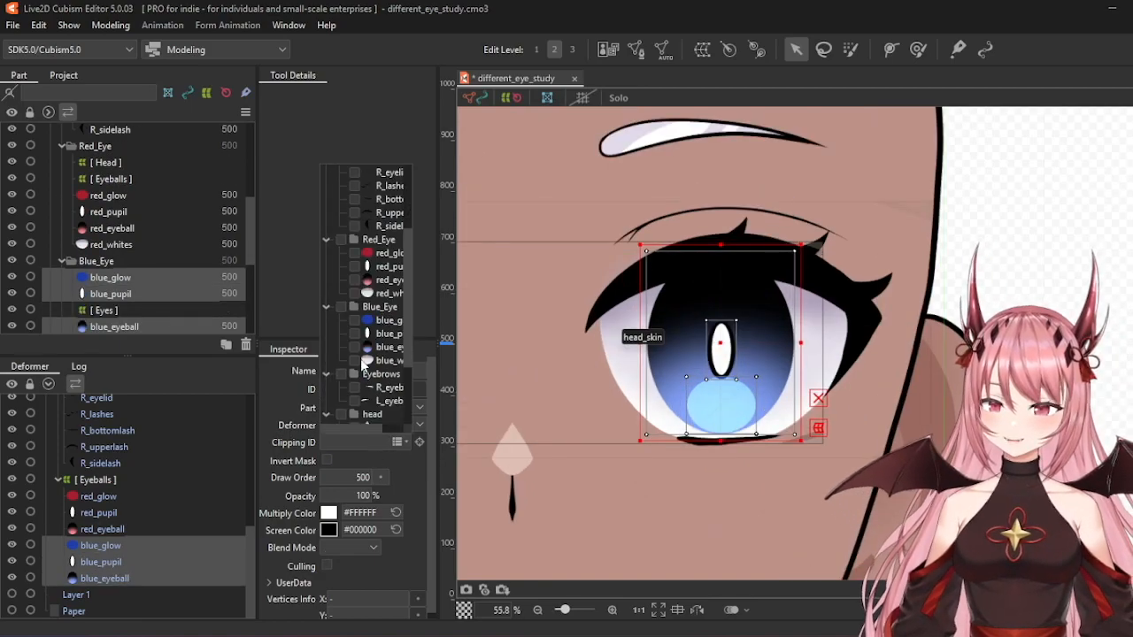
pyautogui.scroll(-2, 912, 389)
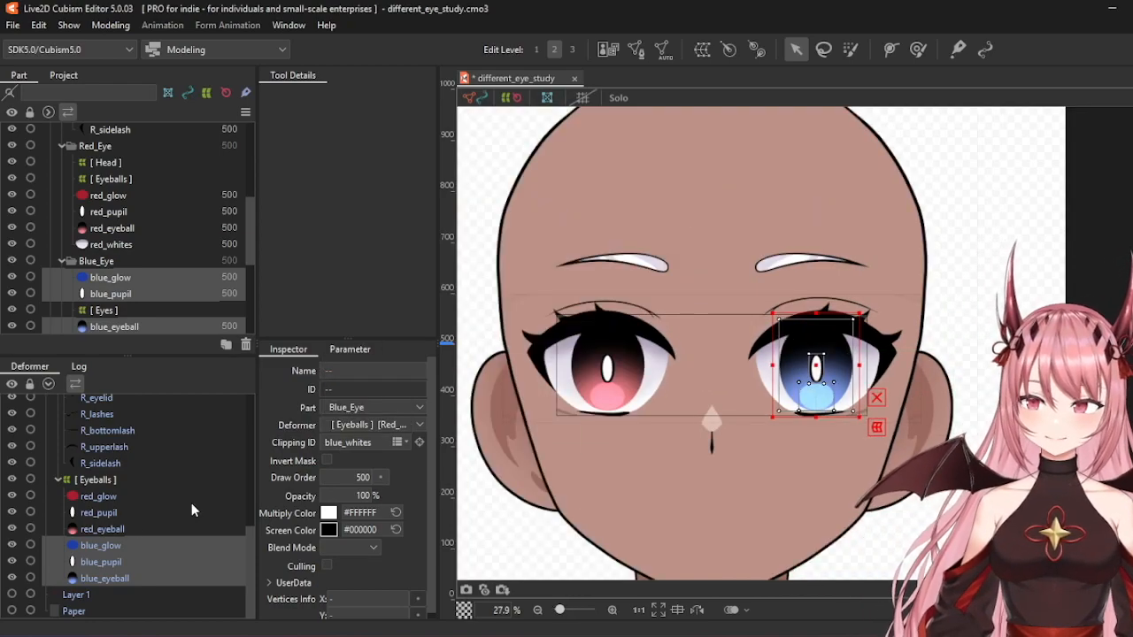
# - Generate an automatic mesh for blue_whites with the Standard preset
pyautogui.click(115, 530)
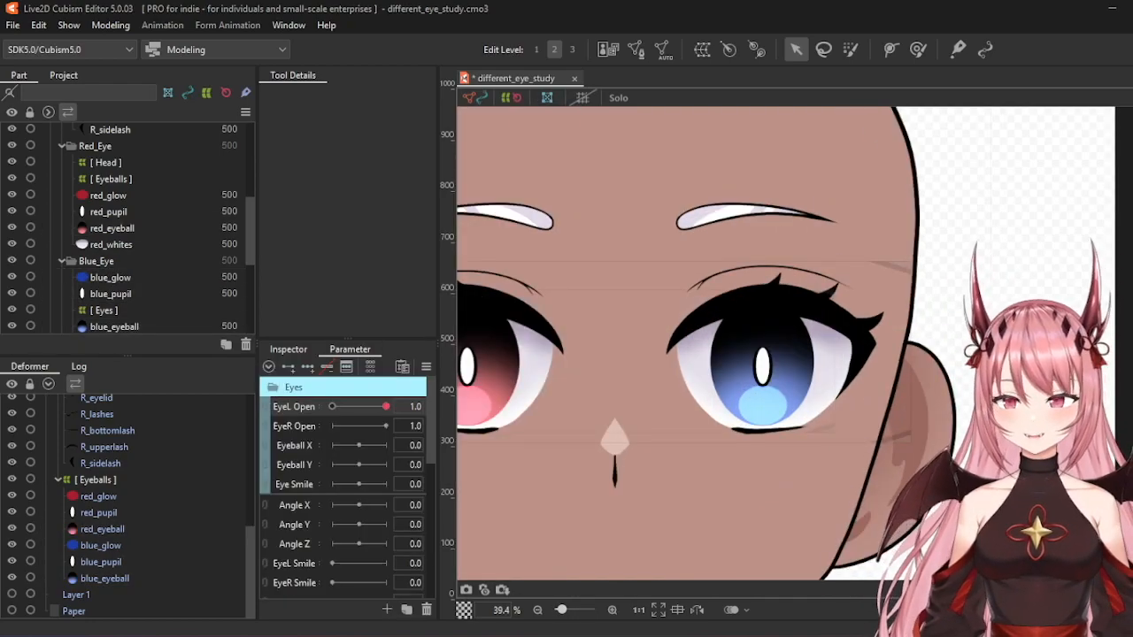
pyautogui.scroll(1, 765, 305)
pyautogui.moveTo(386, 406)
pyautogui.mouseDown()
pyautogui.moveTo(331, 406)
pyautogui.moveTo(396, 406)
pyautogui.mouseUp()
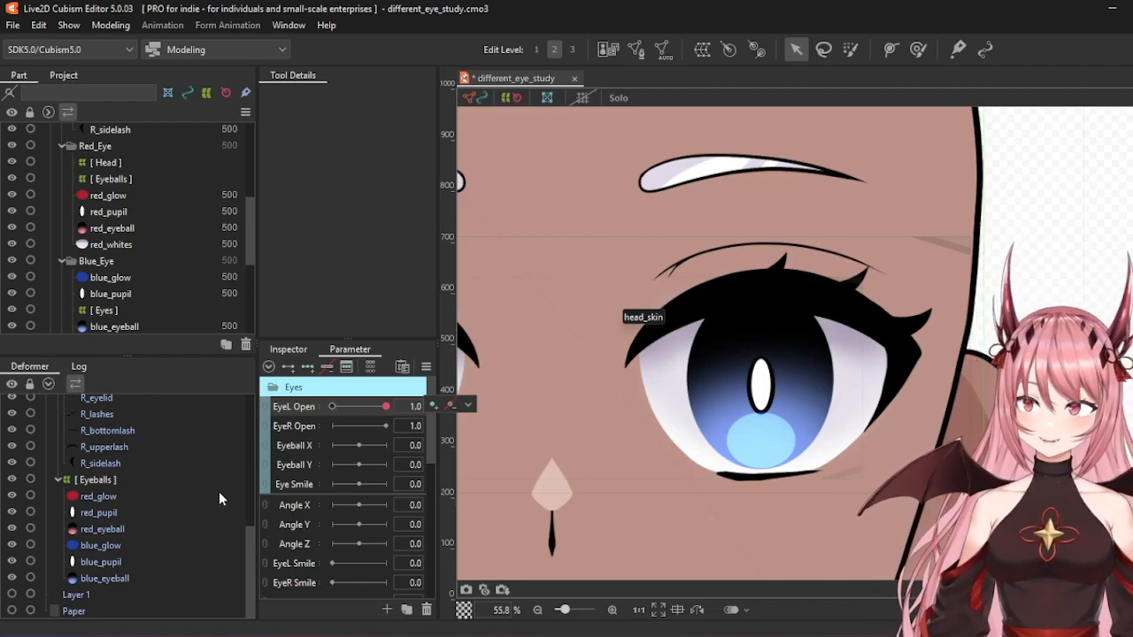
pyautogui.scroll(4, 182, 498)
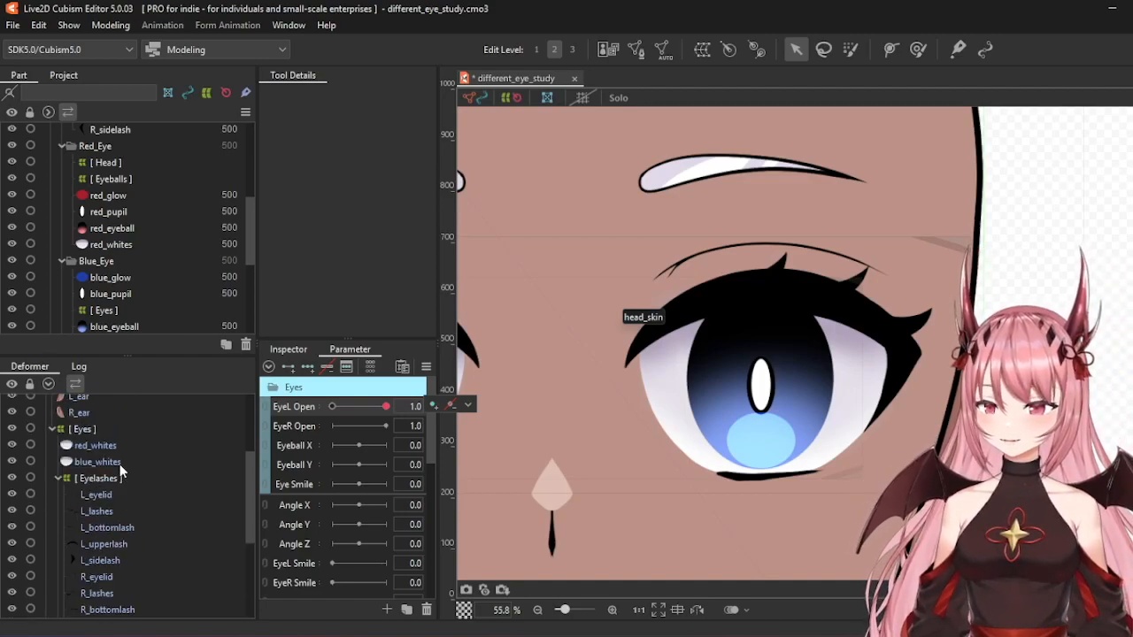
pyautogui.click(119, 464)
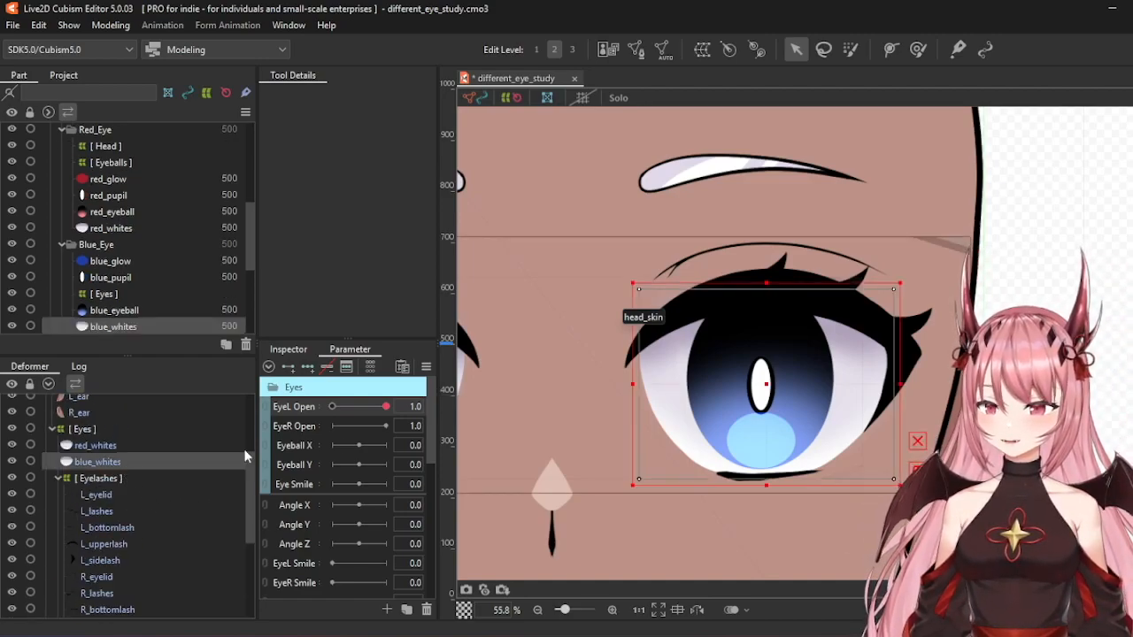
pyautogui.click(662, 51)
pyautogui.click(593, 248)
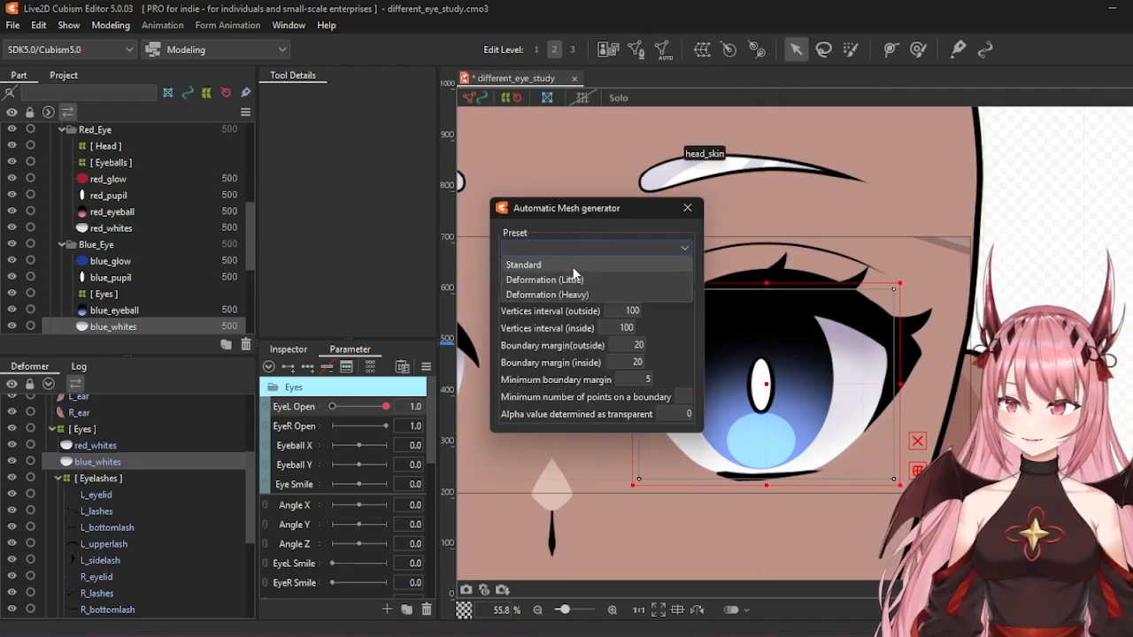
pyautogui.click(573, 265)
pyautogui.click(688, 208)
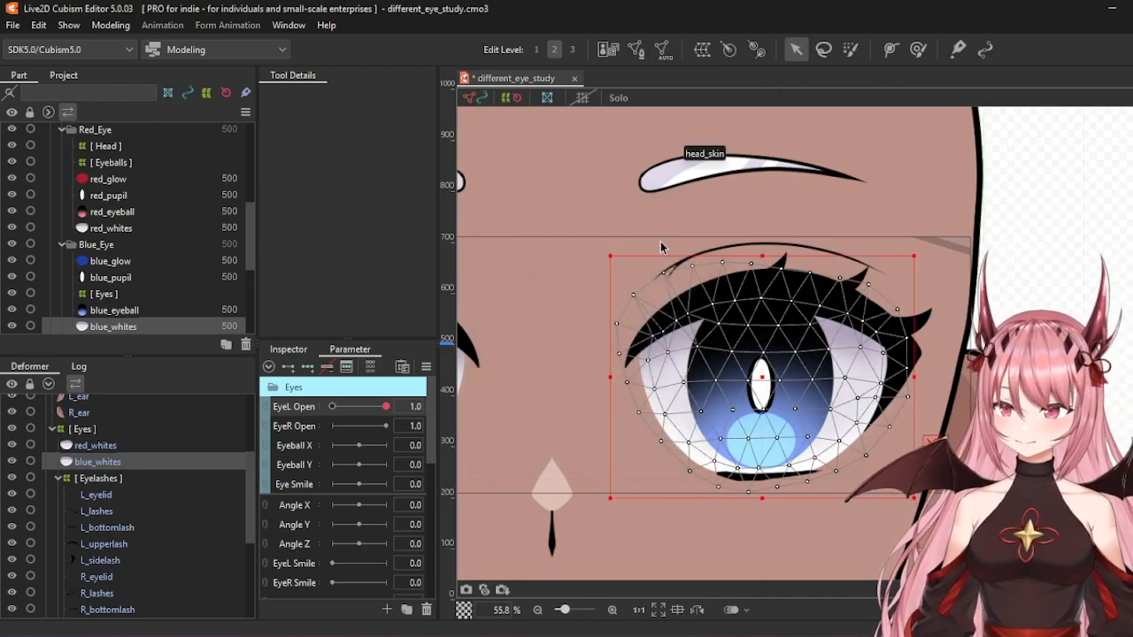
# - Add two keys on EyeL Open for blue_whites, set it to 0.0 and try lowering the upper mesh with a 400 px deform brush
pyautogui.click(924, 47)
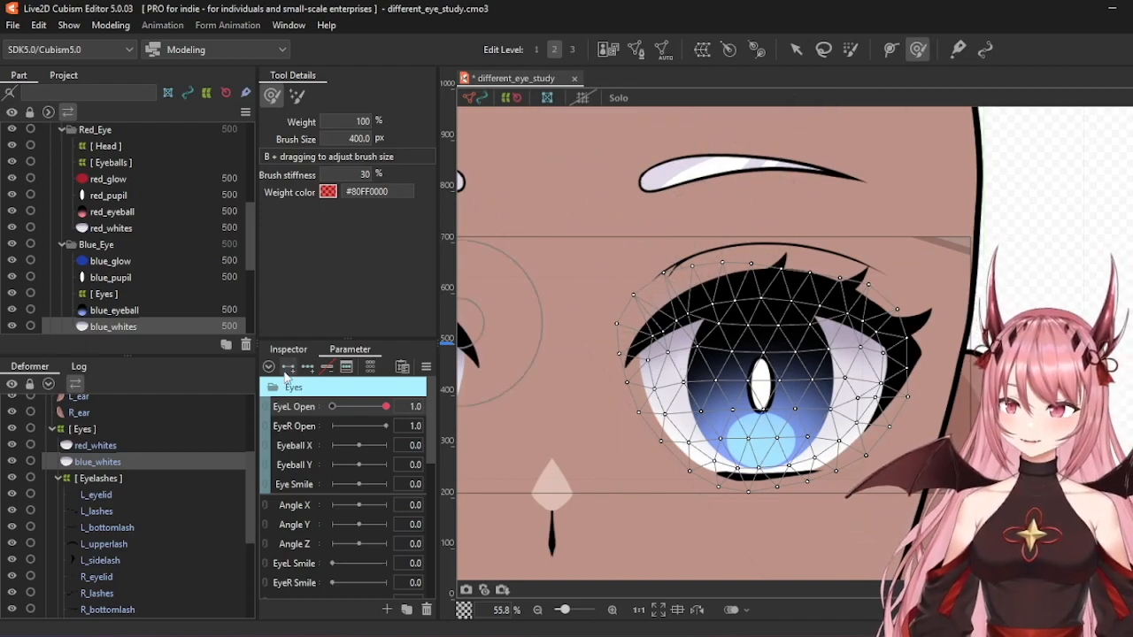
pyautogui.moveTo(346, 407)
pyautogui.mouseDown()
pyautogui.moveTo(324, 408)
pyautogui.moveTo(408, 406)
pyautogui.moveTo(332, 407)
pyautogui.mouseUp()
pyautogui.moveTo(690, 285)
pyautogui.mouseDown()
pyautogui.moveTo(748, 289)
pyautogui.moveTo(740, 297)
pyautogui.mouseUp()
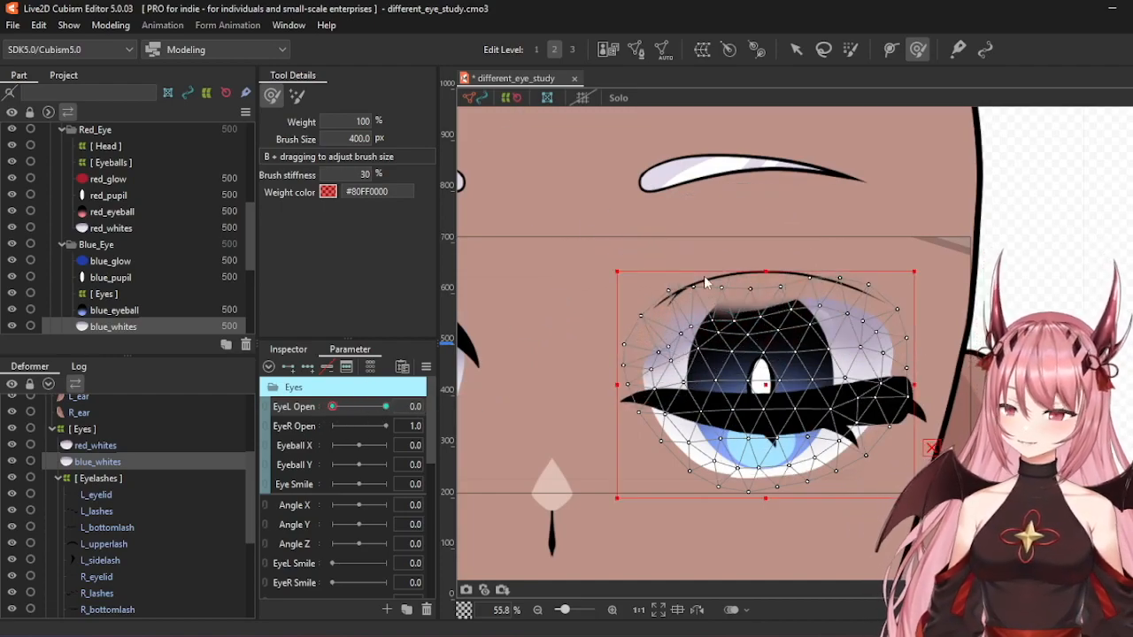
pyautogui.hotkey('ctrl', 'z')
pyautogui.hotkey('ctrl', 'z')
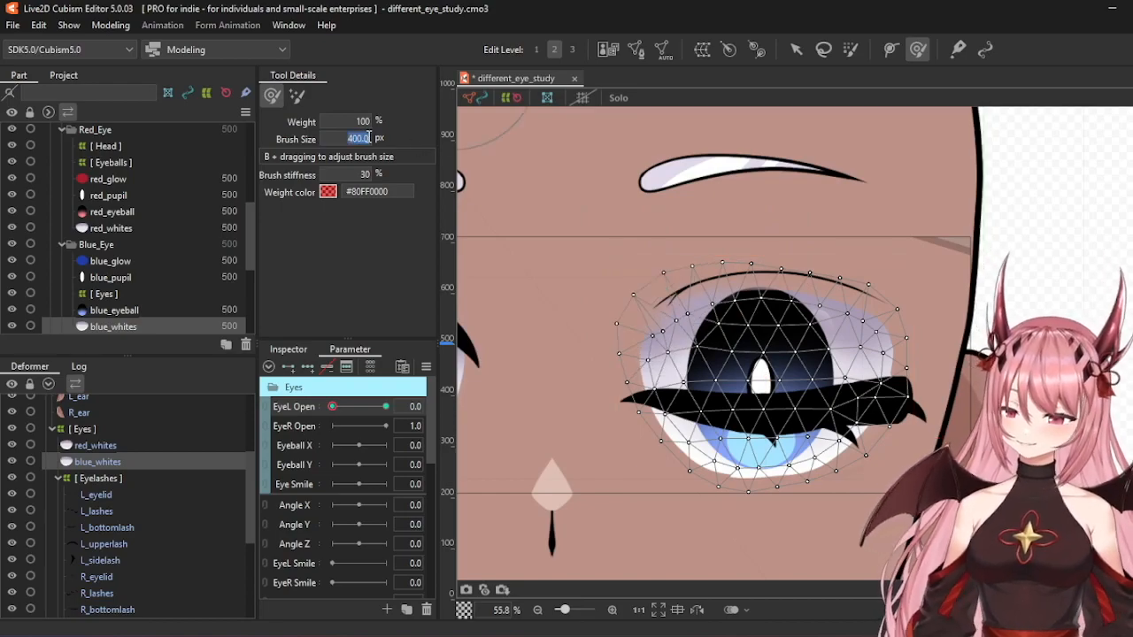
# - With the deform brush at 600 px, push the upper part of blue_whites down to the closed upper lash line
pyautogui.press('Return')
pyautogui.moveTo(634, 265); pyautogui.dragTo(641, 287)
pyautogui.moveTo(708, 255); pyautogui.dragTo(727, 275)
pyautogui.moveTo(767, 264); pyautogui.dragTo(776, 287)
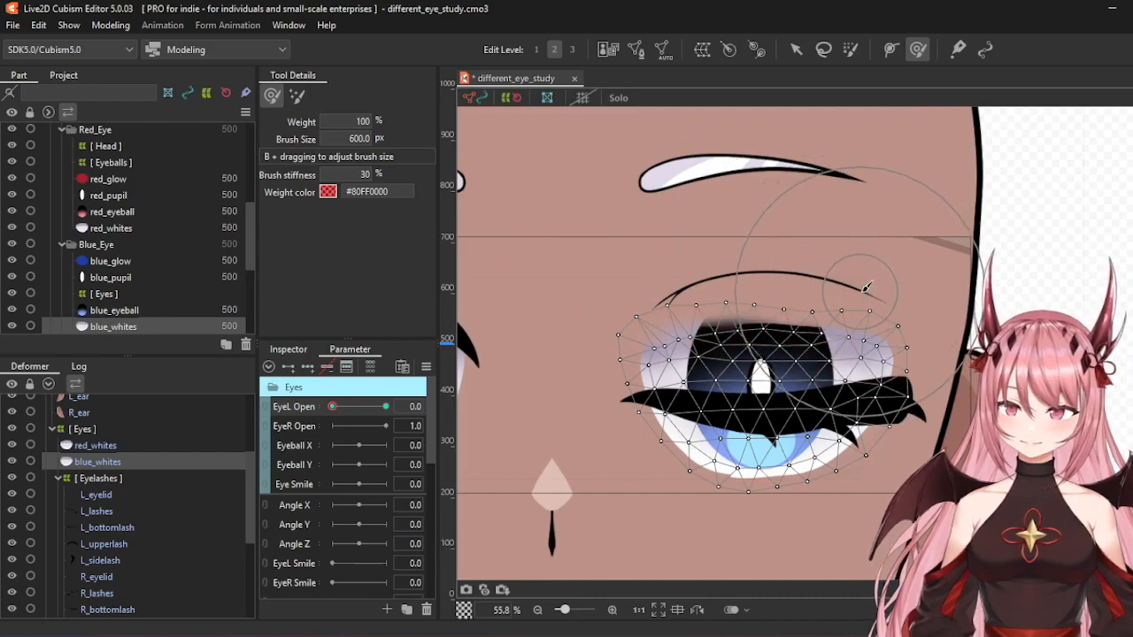
pyautogui.moveTo(865, 285); pyautogui.dragTo(869, 310)
pyautogui.moveTo(627, 278); pyautogui.dragTo(639, 316)
pyautogui.moveTo(754, 278)
pyautogui.mouseDown()
pyautogui.moveTo(768, 320)
pyautogui.moveTo(819, 318)
pyautogui.mouseUp()
pyautogui.moveTo(879, 296); pyautogui.dragTo(885, 327)
pyautogui.moveTo(789, 322); pyautogui.dragTo(786, 344)
pyautogui.moveTo(694, 335); pyautogui.dragTo(701, 365)
pyautogui.moveTo(612, 327); pyautogui.dragTo(616, 349)
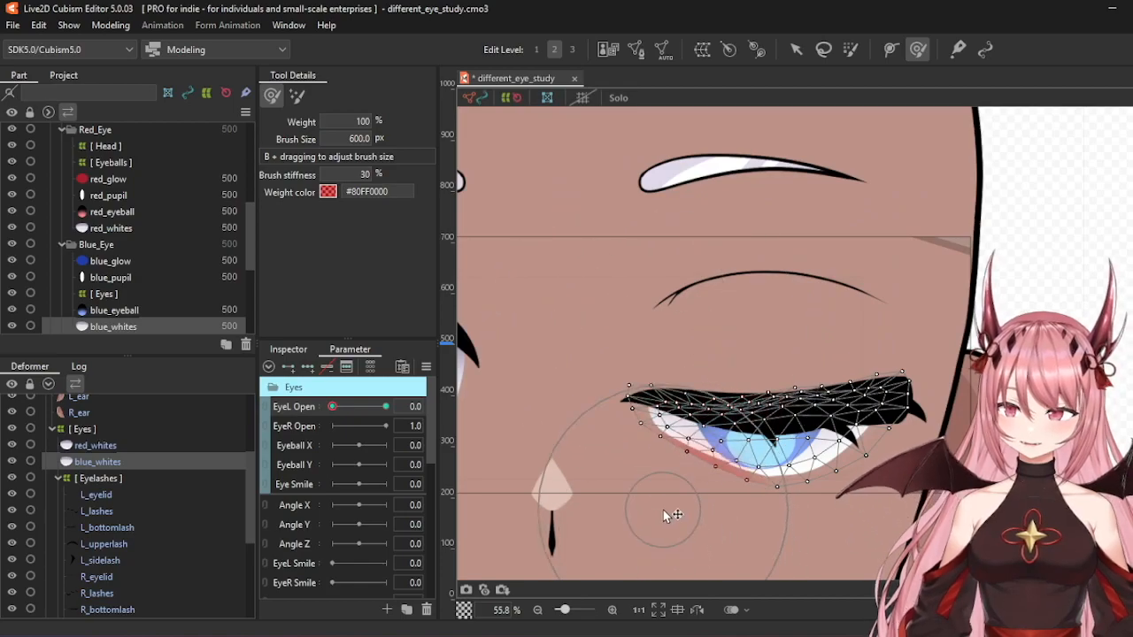
# - Push the lower edge of blue_whites up behind the closed lash, and return EyeL Open to 1.0
pyautogui.moveTo(641, 471)
pyautogui.mouseDown()
pyautogui.moveTo(639, 443)
pyautogui.moveTo(681, 451)
pyautogui.mouseUp()
pyautogui.moveTo(744, 506); pyautogui.dragTo(747, 481)
pyautogui.moveTo(782, 529); pyautogui.dragTo(783, 501)
pyautogui.moveTo(836, 526); pyautogui.dragTo(834, 497)
pyautogui.moveTo(892, 519); pyautogui.dragTo(891, 492)
pyautogui.press('Escape')
pyautogui.moveTo(386, 406)
pyautogui.mouseDown()
pyautogui.moveTo(329, 407)
pyautogui.moveTo(409, 397)
pyautogui.moveTo(329, 407)
pyautogui.moveTo(392, 399)
pyautogui.moveTo(329, 407)
pyautogui.moveTo(386, 406)
pyautogui.mouseUp()
pyautogui.scroll(-2, 933, 366)
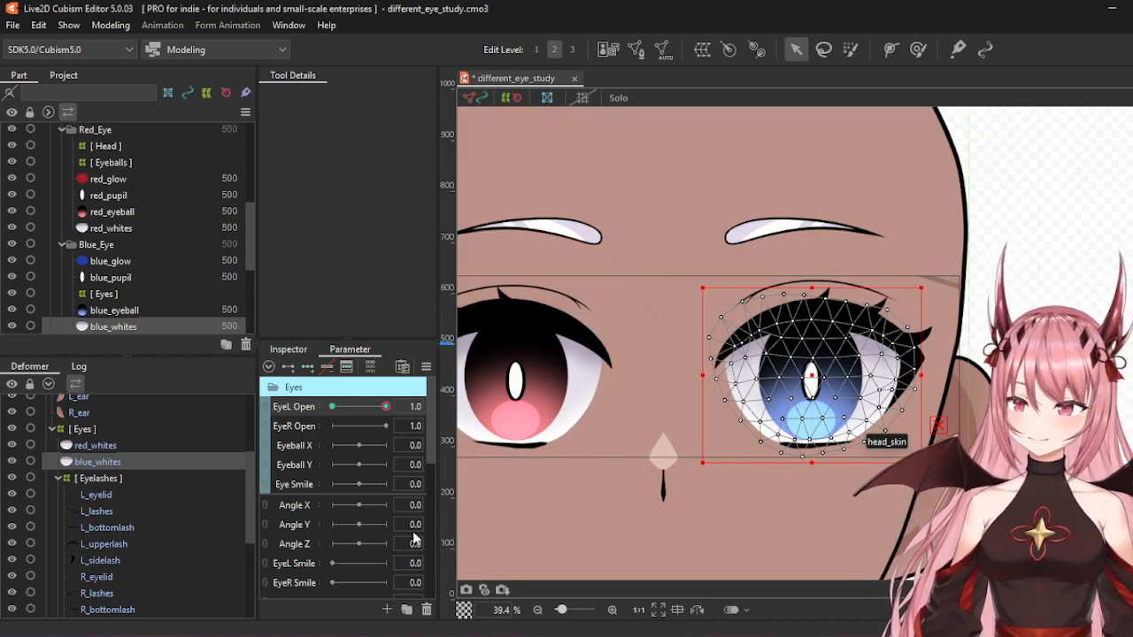
# - Duplicate the [Eyes] deformer, L_eyelid, L_lashes, L_bottomlash, L_upperlash, L_sidelash and blue_whites together by copying and pasting them
pyautogui.click(160, 428)
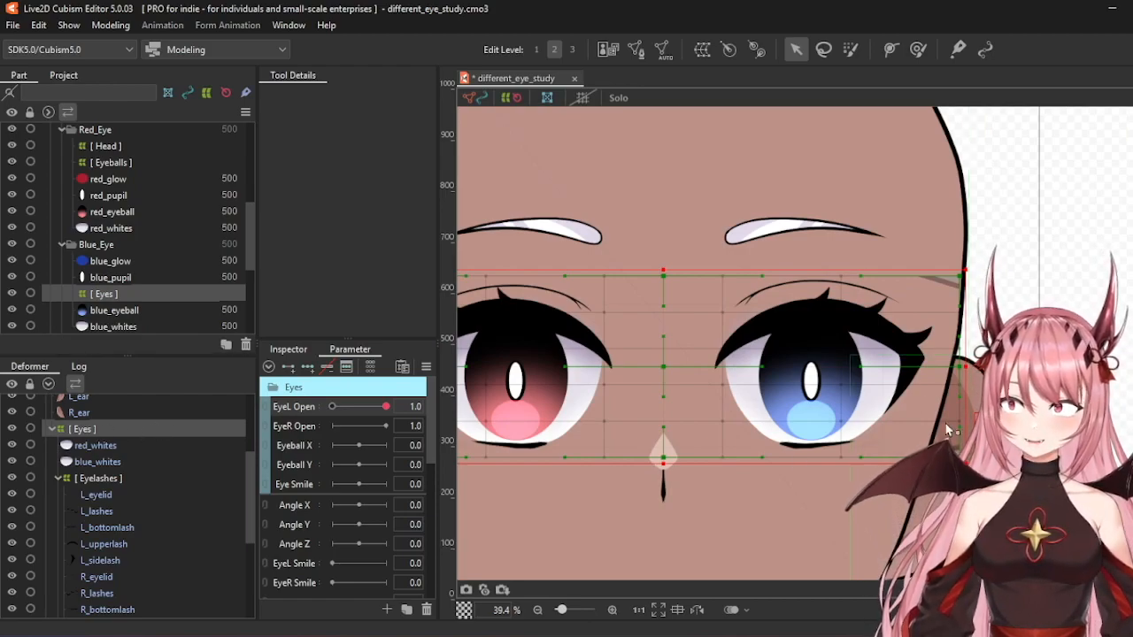
pyautogui.click(116, 492)
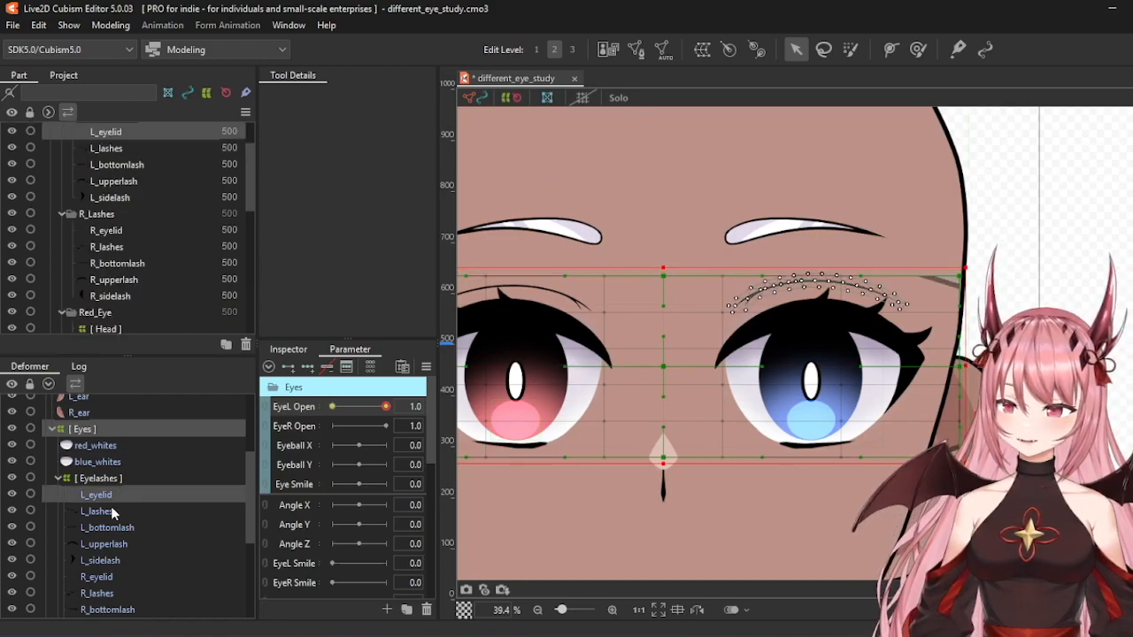
pyautogui.keyDown('ctrl'); pyautogui.click(111, 509); pyautogui.keyUp('ctrl')
pyautogui.keyDown('ctrl'); pyautogui.click(112, 536); pyautogui.keyUp('ctrl')
pyautogui.keyDown('ctrl'); pyautogui.click(114, 527); pyautogui.keyUp('ctrl')
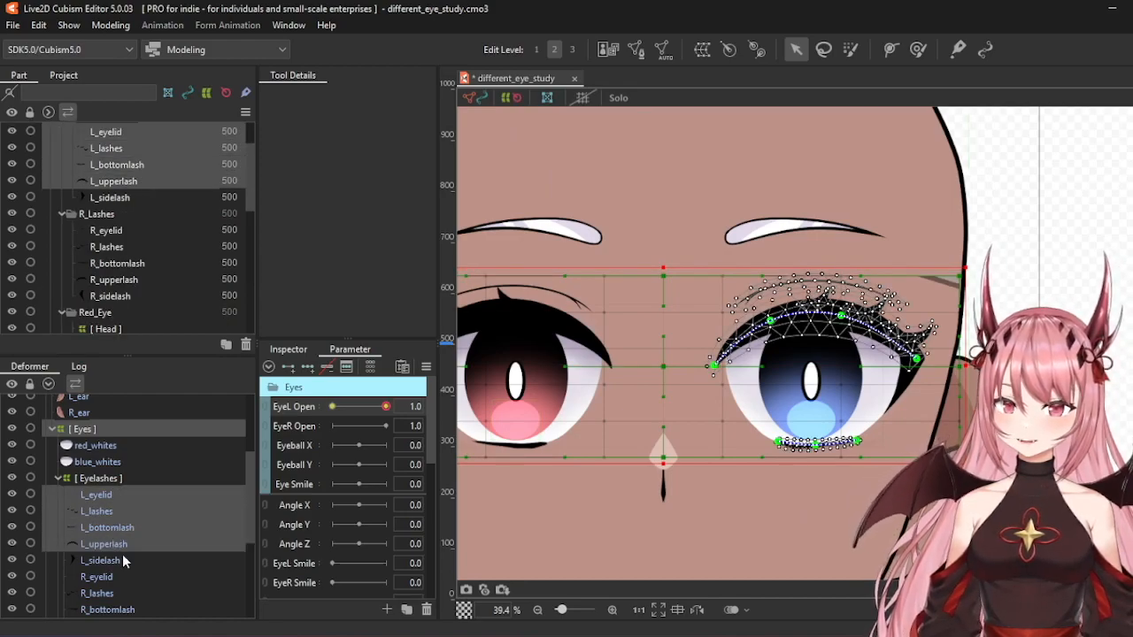
pyautogui.keyDown('ctrl'); pyautogui.click(122, 560); pyautogui.keyUp('ctrl')
pyautogui.scroll(-2, 132, 550)
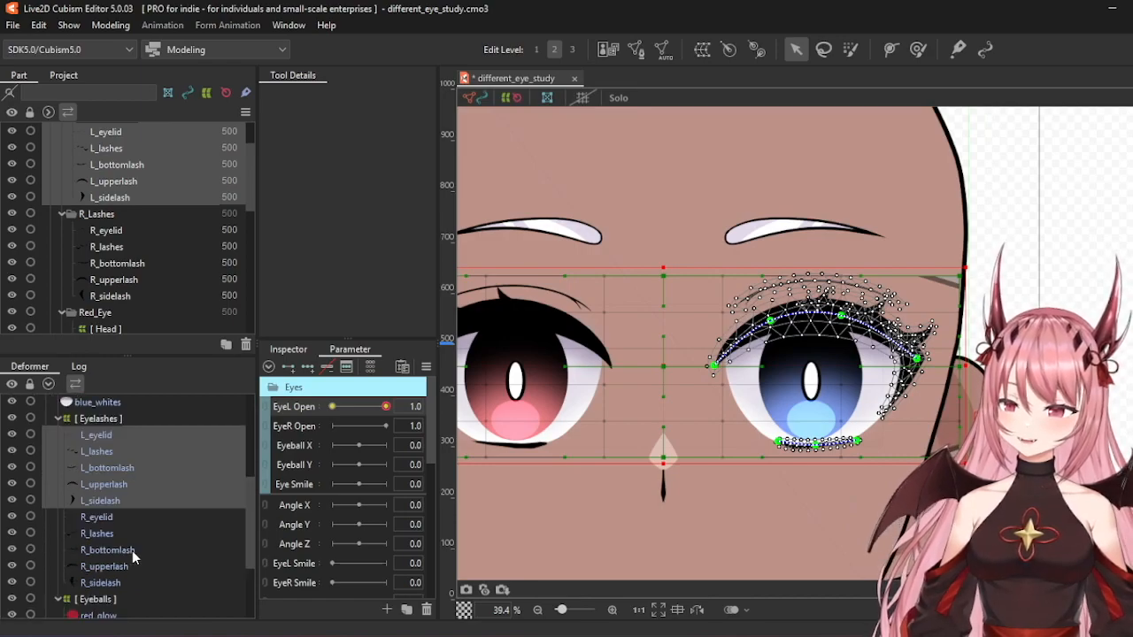
pyautogui.scroll(2, 141, 496)
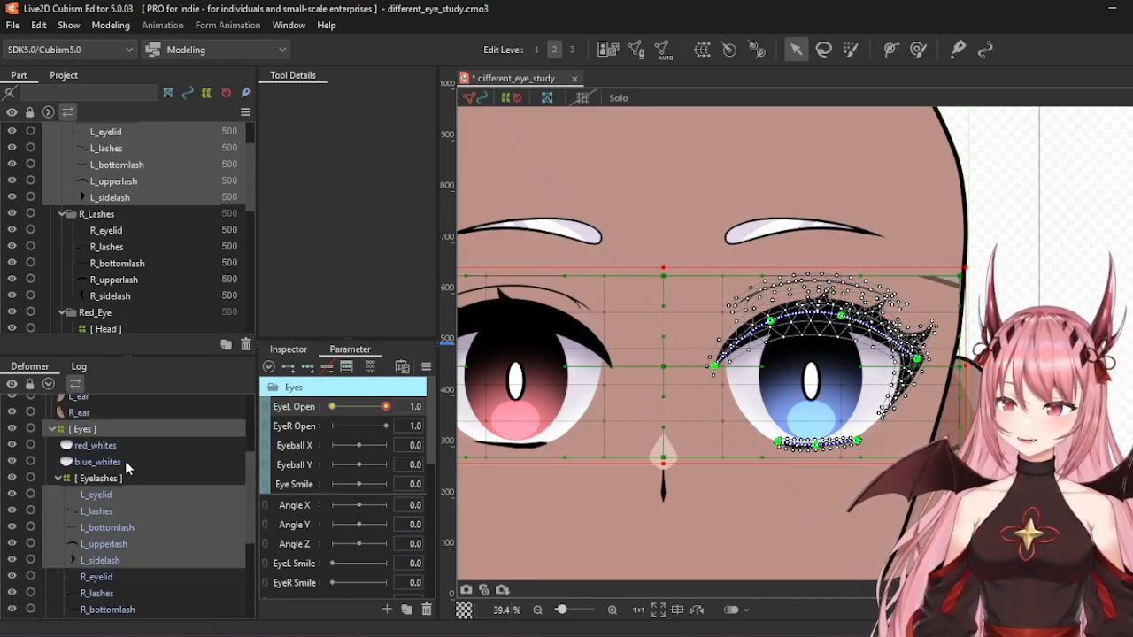
pyautogui.keyDown('ctrl'); pyautogui.click(125, 461); pyautogui.keyUp('ctrl')
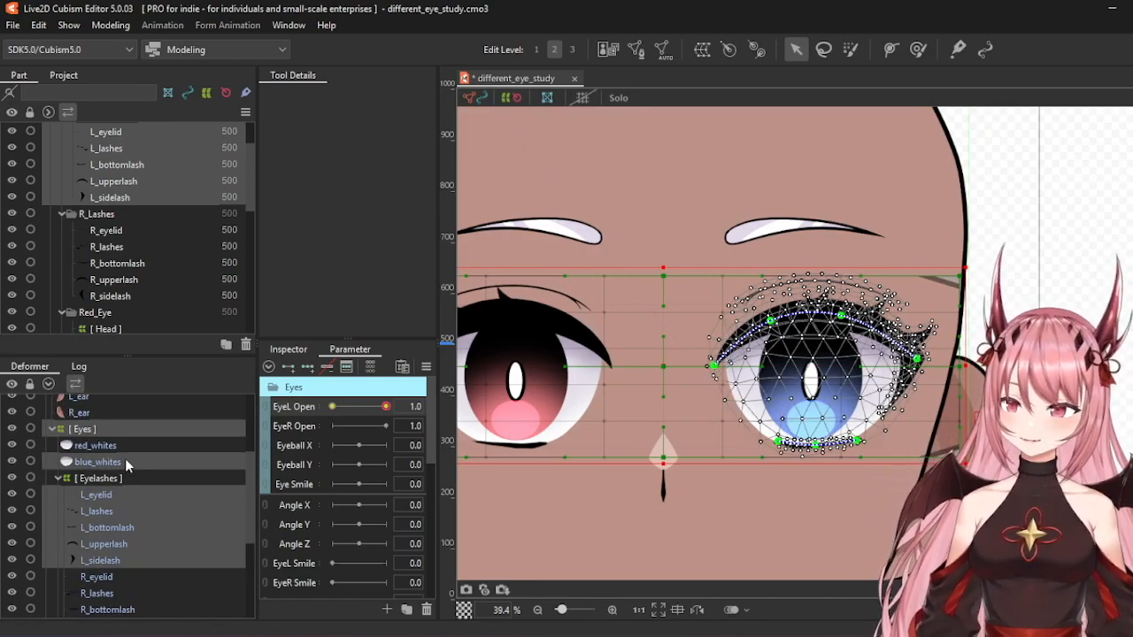
pyautogui.scroll(-1, 853, 329)
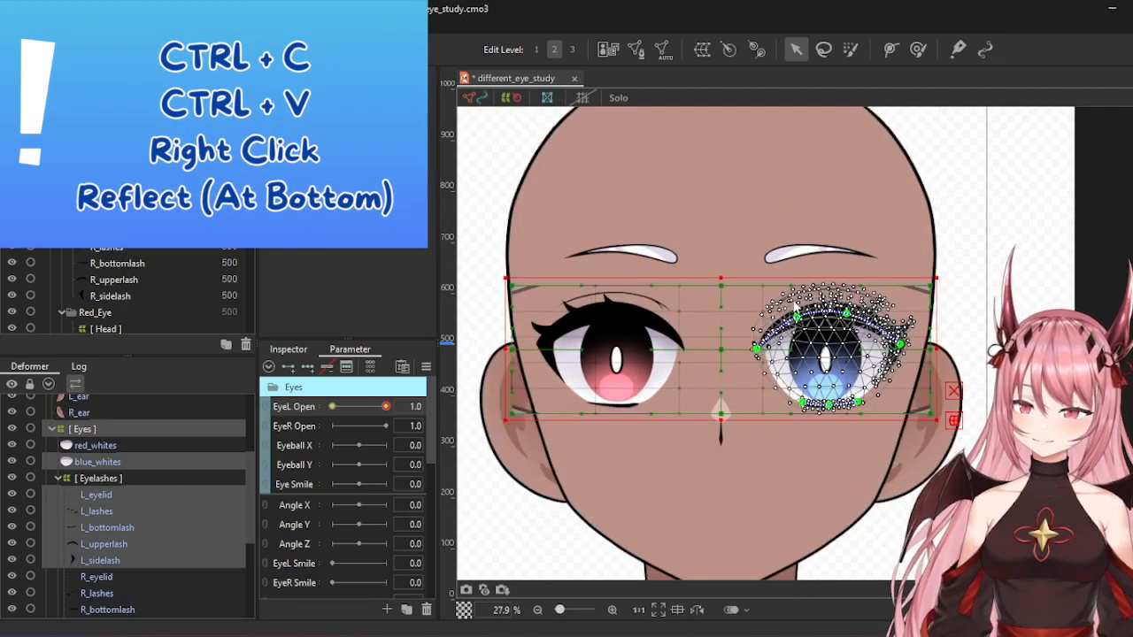
pyautogui.hotkey('ctrl', 'v')
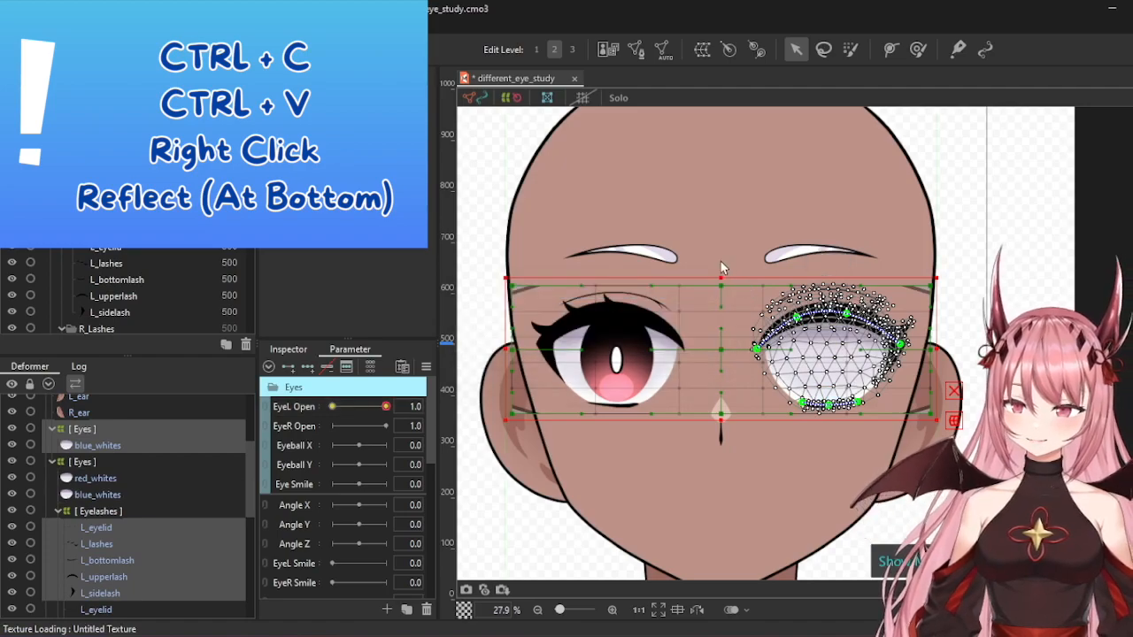
# - Reflect the pasted eye parts horizontally onto the red eye and try out their closing motion with EyeL Open
pyautogui.scroll(-1, 722, 267)
pyautogui.rightClick(745, 305)
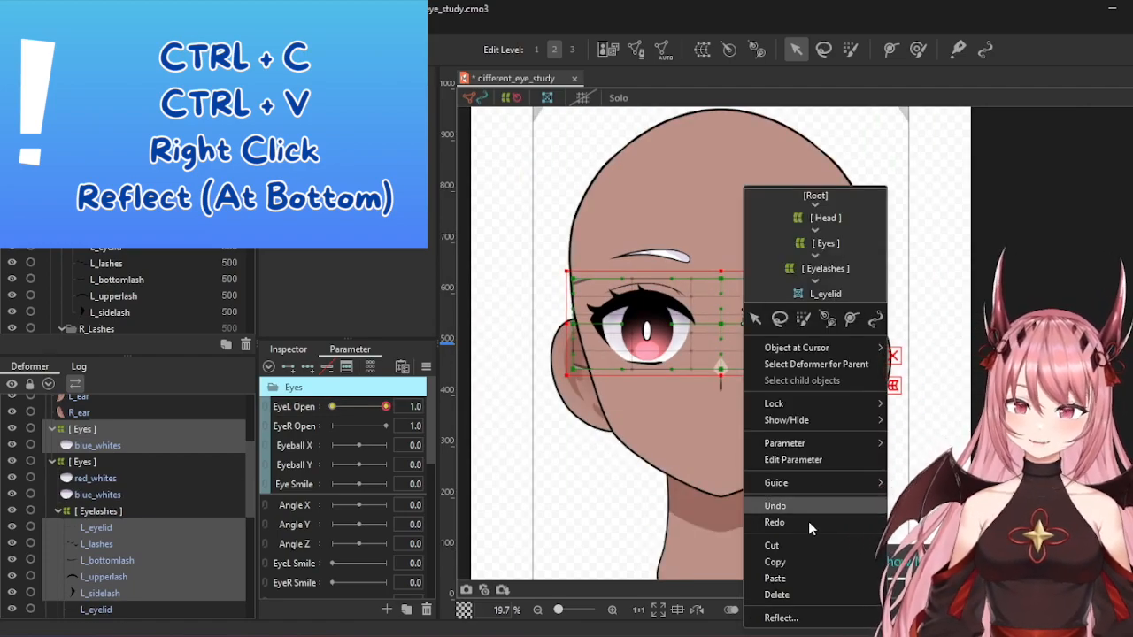
pyautogui.click(780, 619)
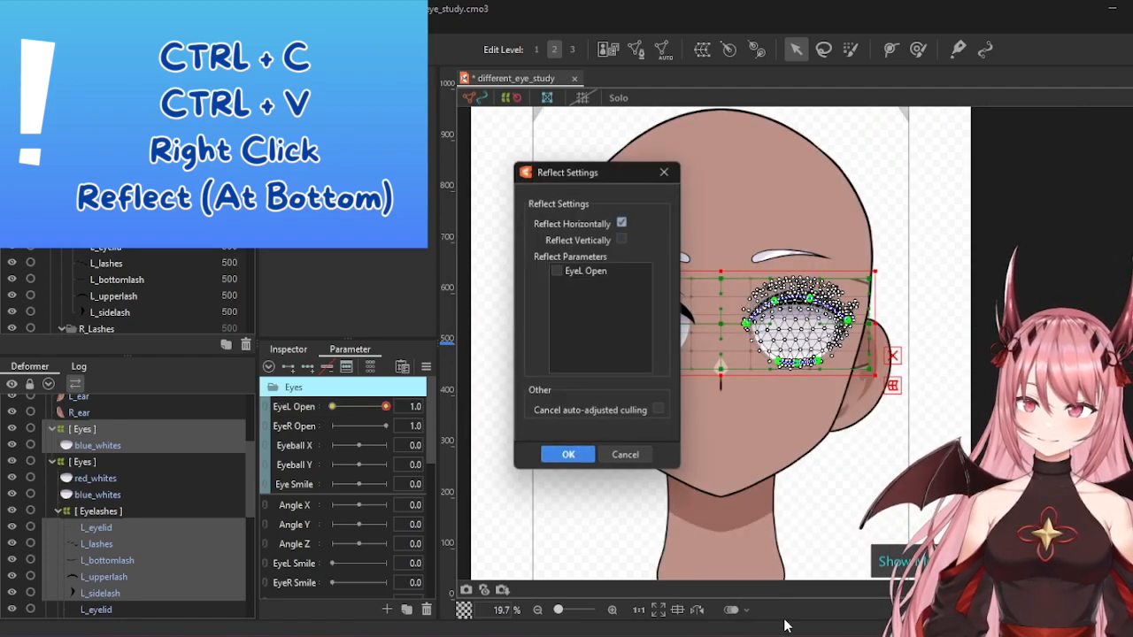
pyautogui.click(565, 454)
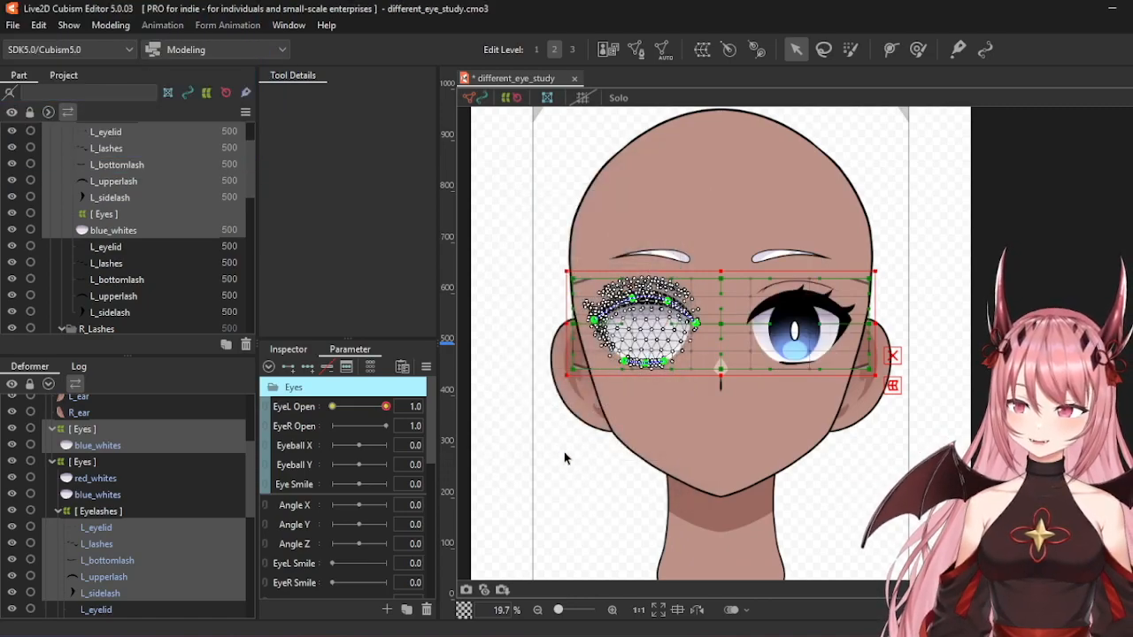
pyautogui.scroll(2, 710, 316)
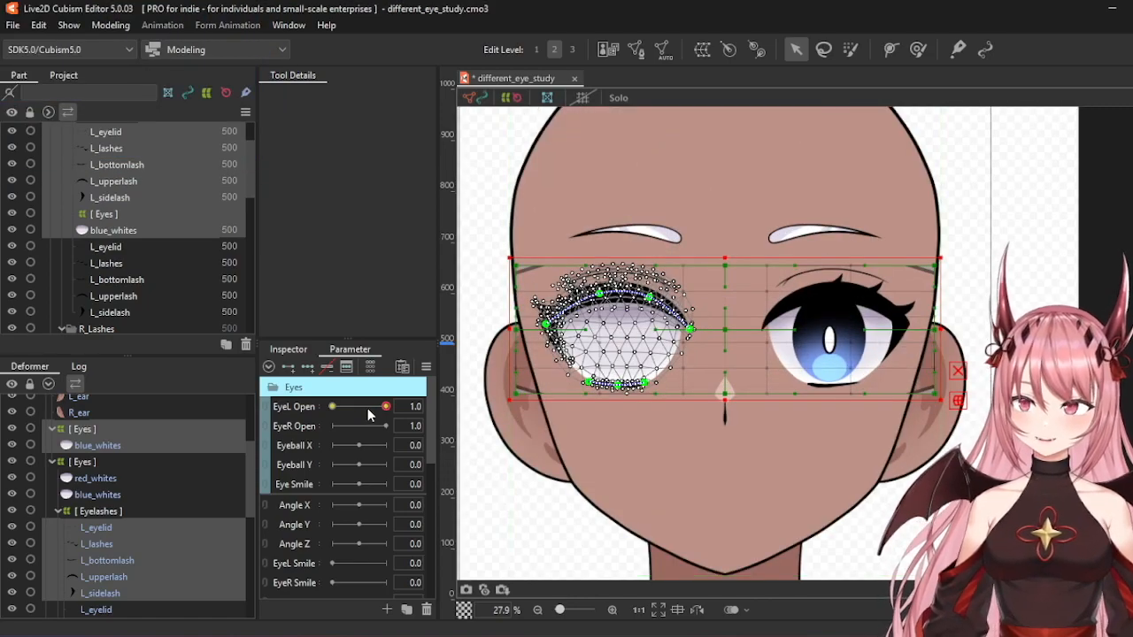
pyautogui.moveTo(381, 411); pyautogui.dragTo(414, 403)
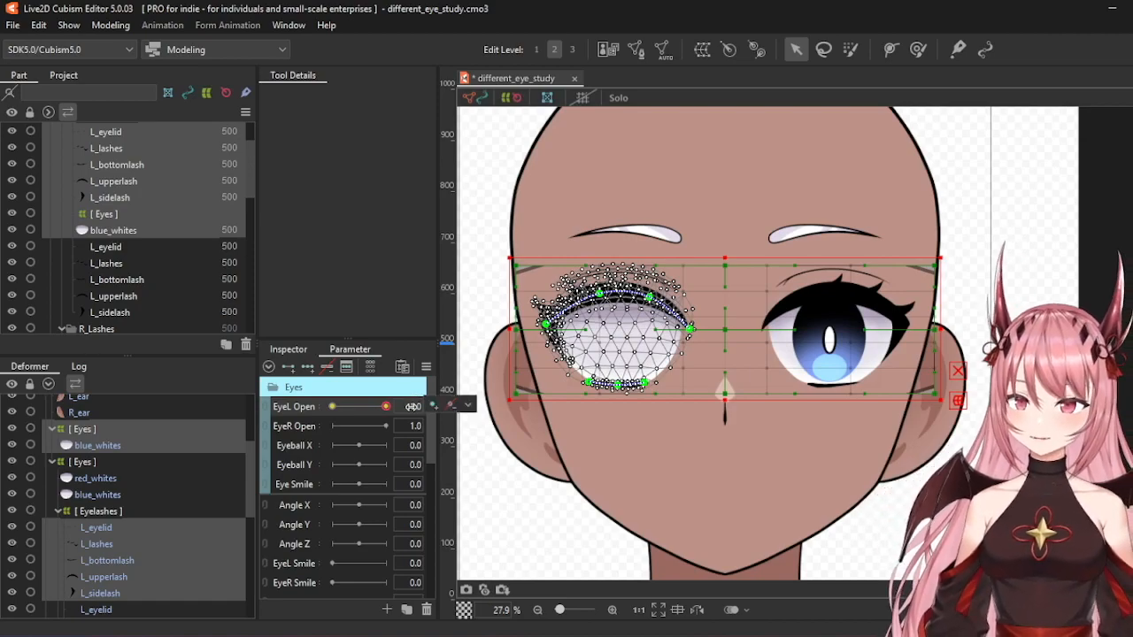
# - Delete the original R_eyelid, R_lashes, R_bottomlash, R_upperlash and R_sidelash parts
pyautogui.scroll(-4, 191, 486)
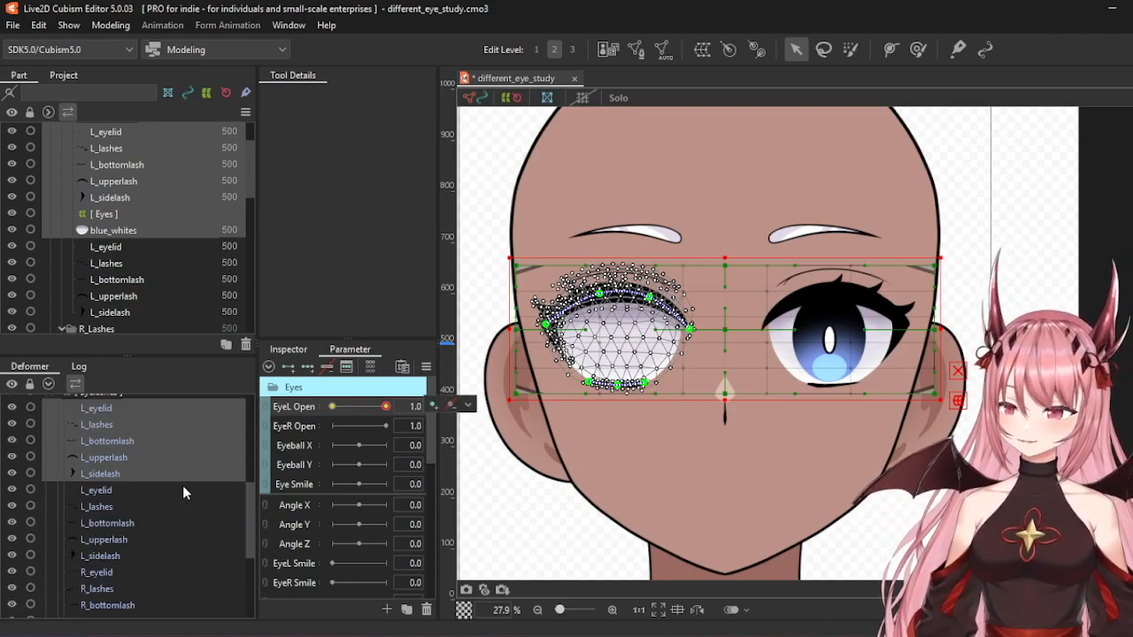
pyautogui.click(97, 513)
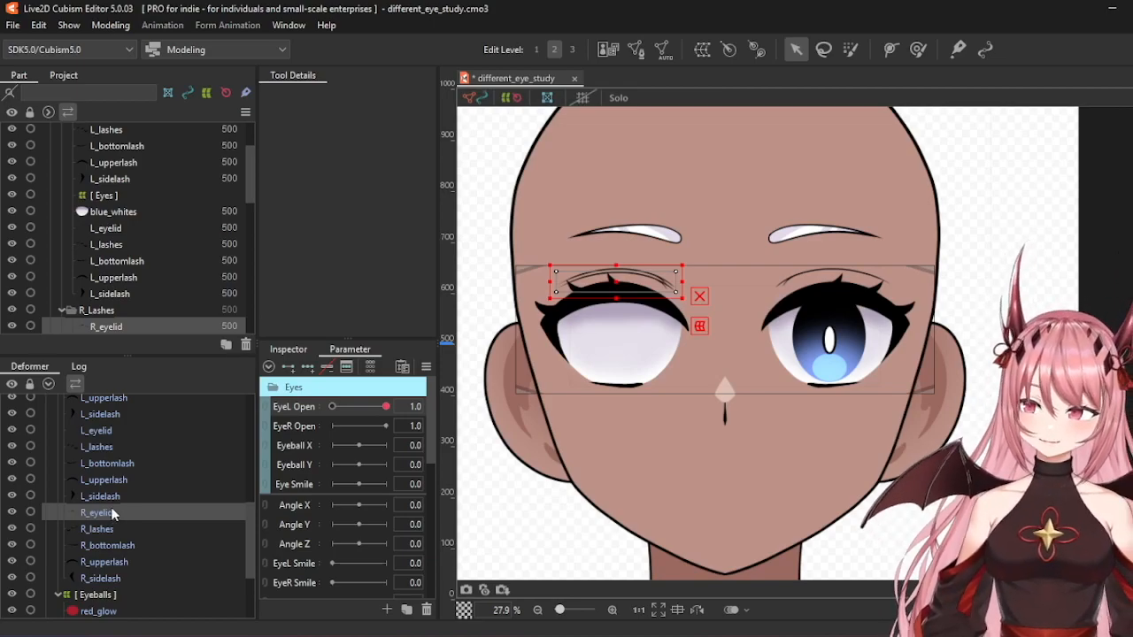
pyautogui.press('Delete')
pyautogui.press('Delete')
pyautogui.press('Delete')
pyautogui.press('Delete')
pyautogui.press('Delete')
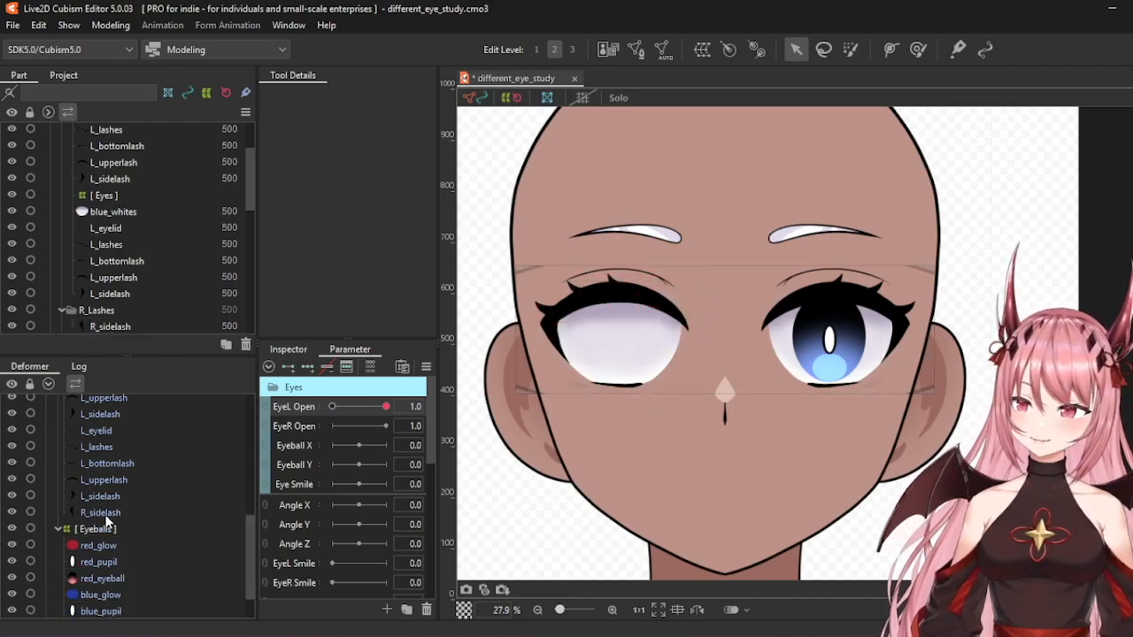
pyautogui.scroll(3, 158, 545)
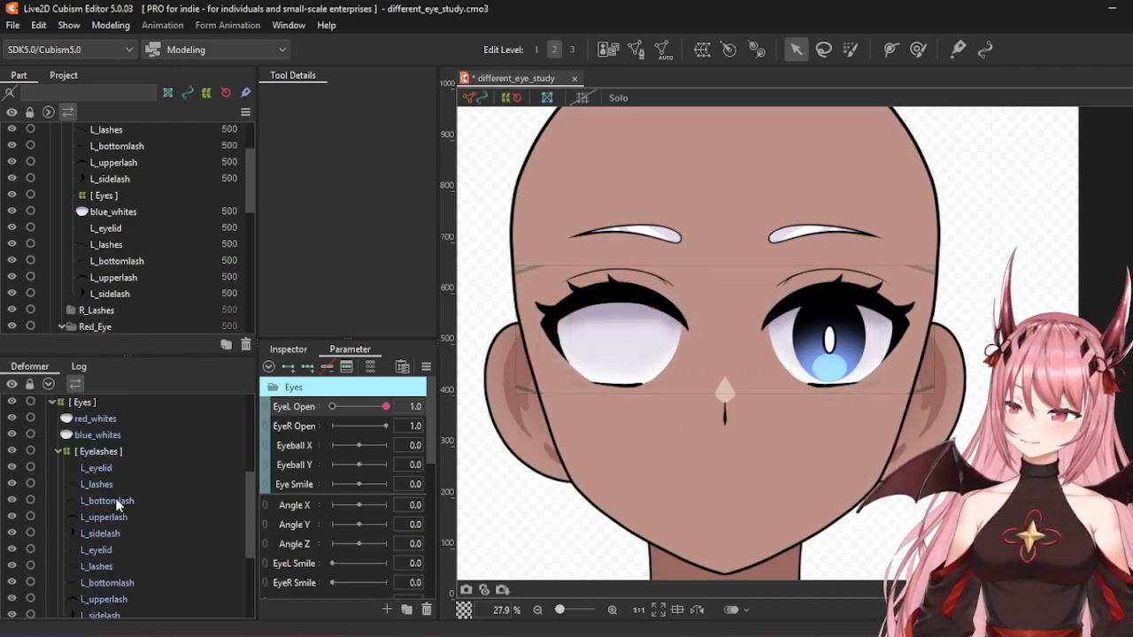
# - Try EyeL Open on both eyes and delete the original red_whites part
pyautogui.moveTo(386, 406)
pyautogui.mouseDown()
pyautogui.moveTo(332, 406)
pyautogui.moveTo(386, 406)
pyautogui.moveTo(348, 417)
pyautogui.moveTo(382, 407)
pyautogui.mouseUp()
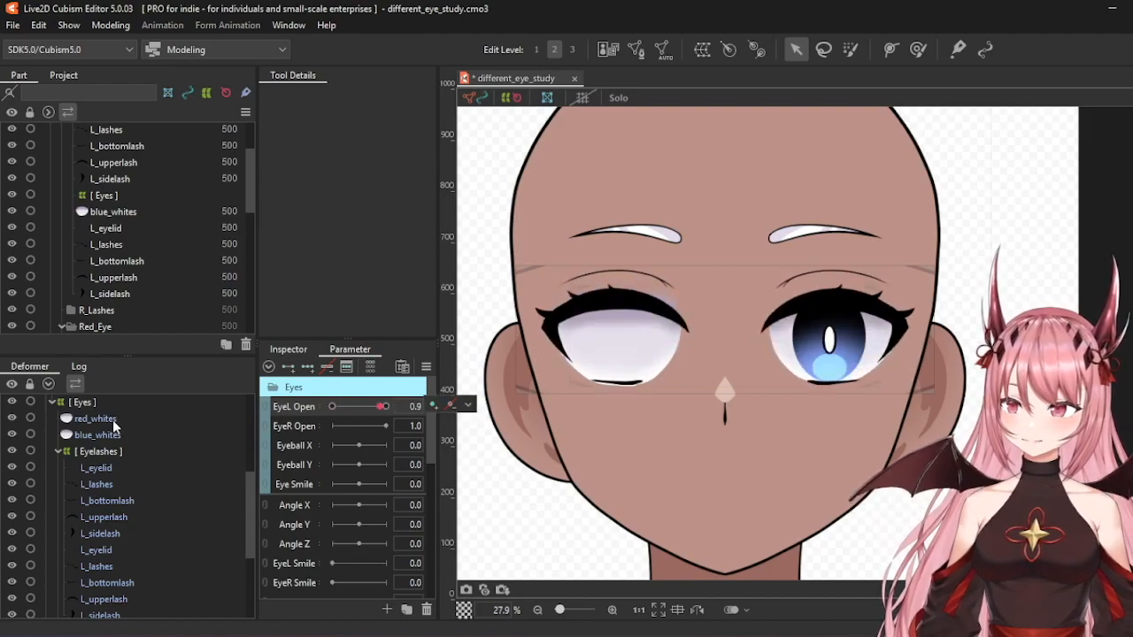
pyautogui.click(113, 425)
pyautogui.press('Delete')
# - Clip red_glow, red_pupil and red_eyeball to the mirrored eye white, clipping ID blue_whites2
pyautogui.scroll(-3, 115, 504)
pyautogui.moveTo(106, 514); pyautogui.dragTo(100, 548)
pyautogui.click(289, 350)
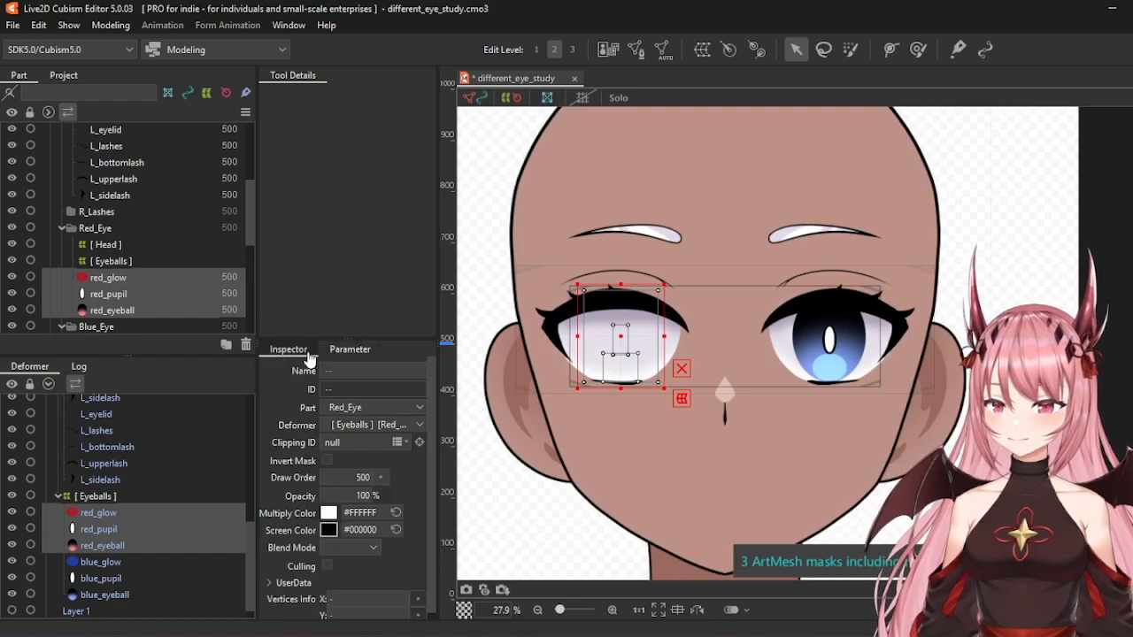
pyautogui.click(397, 445)
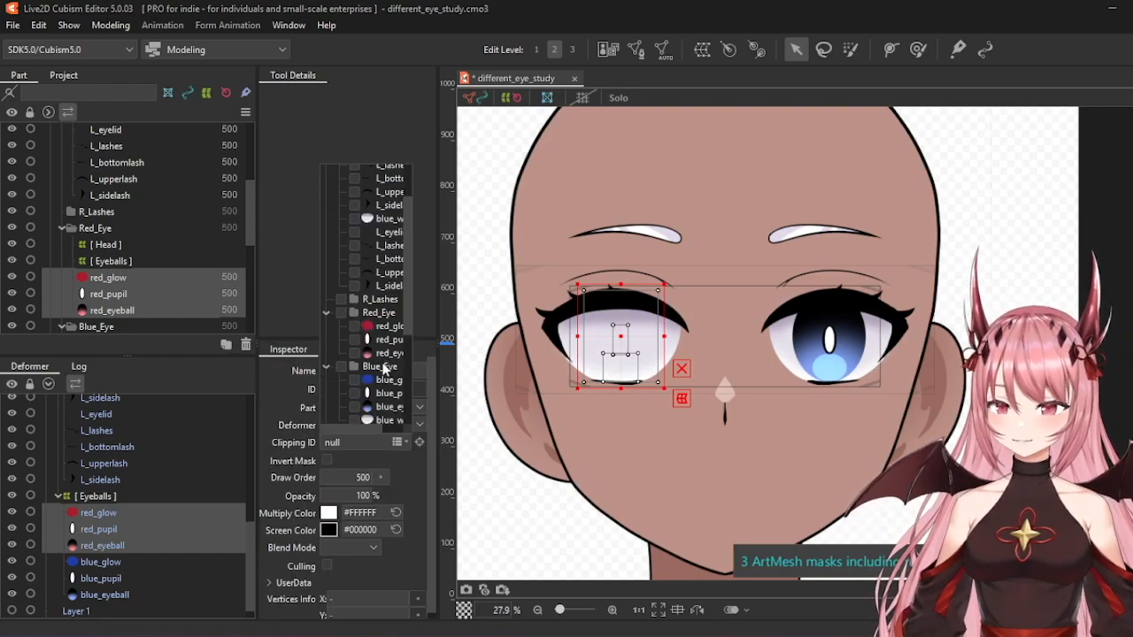
pyautogui.scroll(-2, 383, 368)
pyautogui.scroll(3, 378, 376)
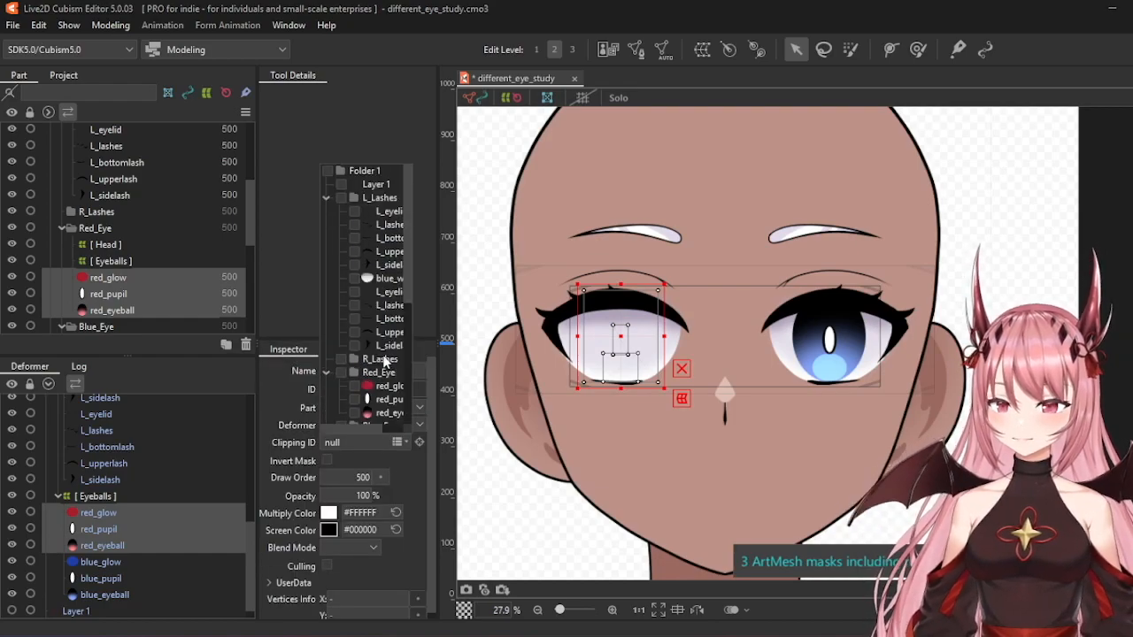
pyautogui.click(355, 279)
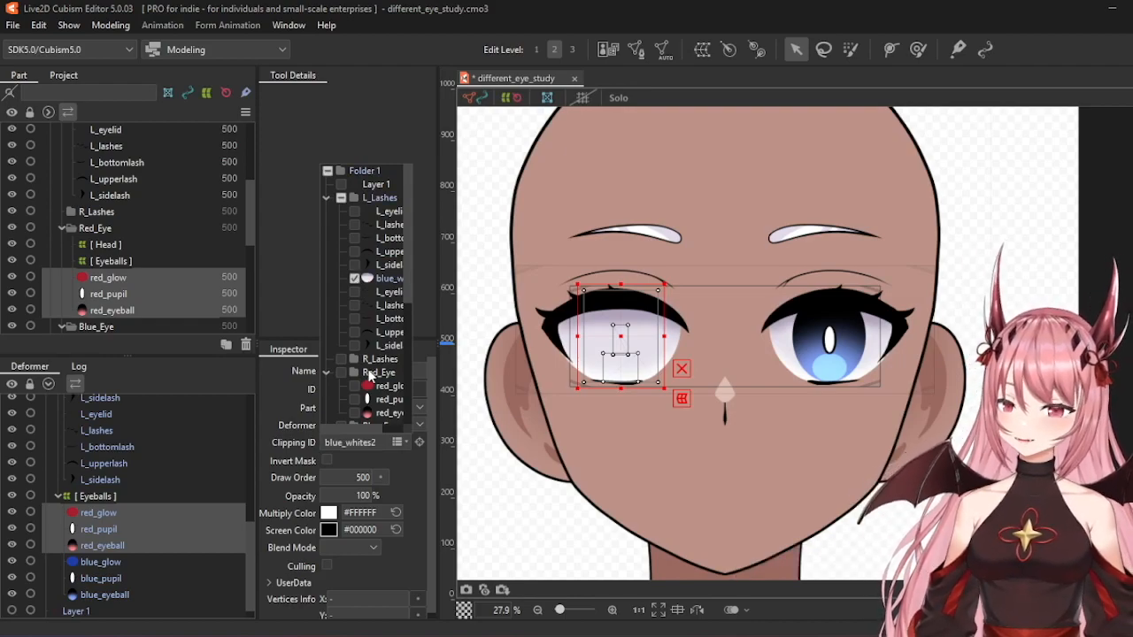
pyautogui.scroll(-2, 372, 376)
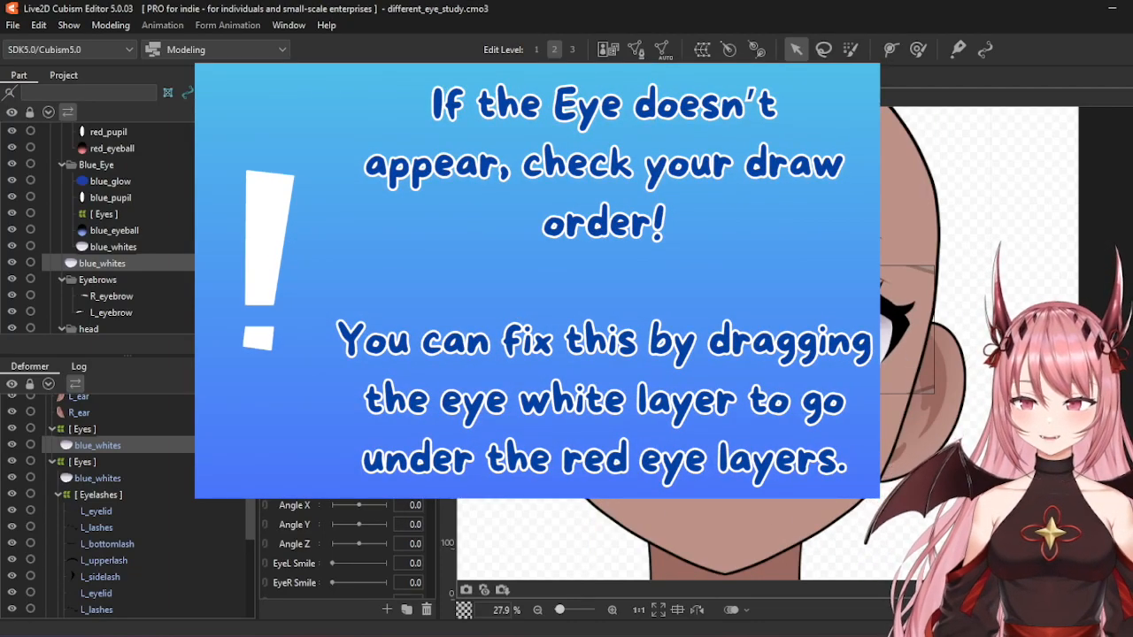
# - Set EyeL Open to 0.0 and check which of the duplicate L_ lash parts belong to the mirrored eye
pyautogui.moveTo(332, 407)
pyautogui.mouseDown()
pyautogui.moveTo(380, 427)
pyautogui.moveTo(319, 434)
pyautogui.moveTo(386, 407)
pyautogui.moveTo(319, 413)
pyautogui.mouseUp()
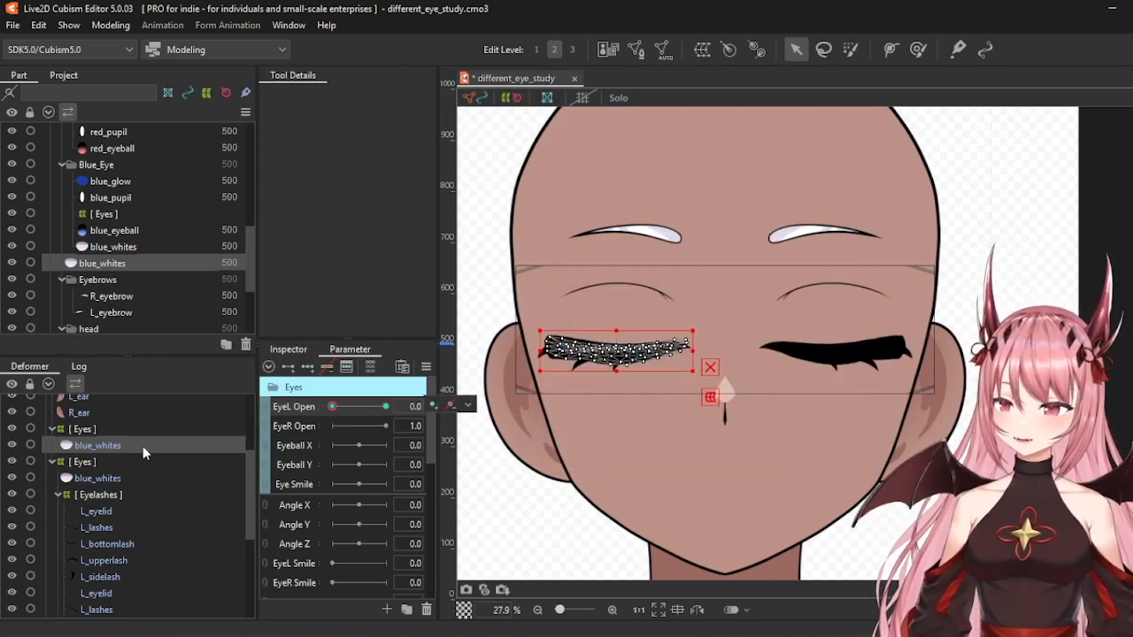
pyautogui.scroll(-4, 144, 450)
pyautogui.scroll(1, 124, 486)
pyautogui.click(110, 537)
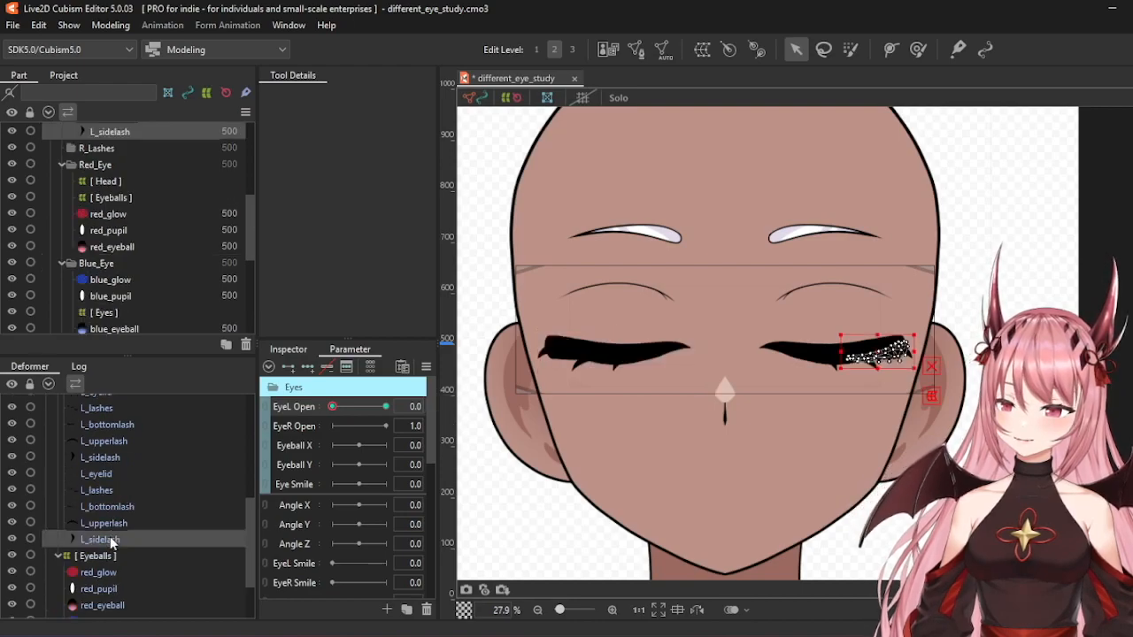
pyautogui.click(113, 522)
pyautogui.click(134, 473)
pyautogui.scroll(2, 136, 483)
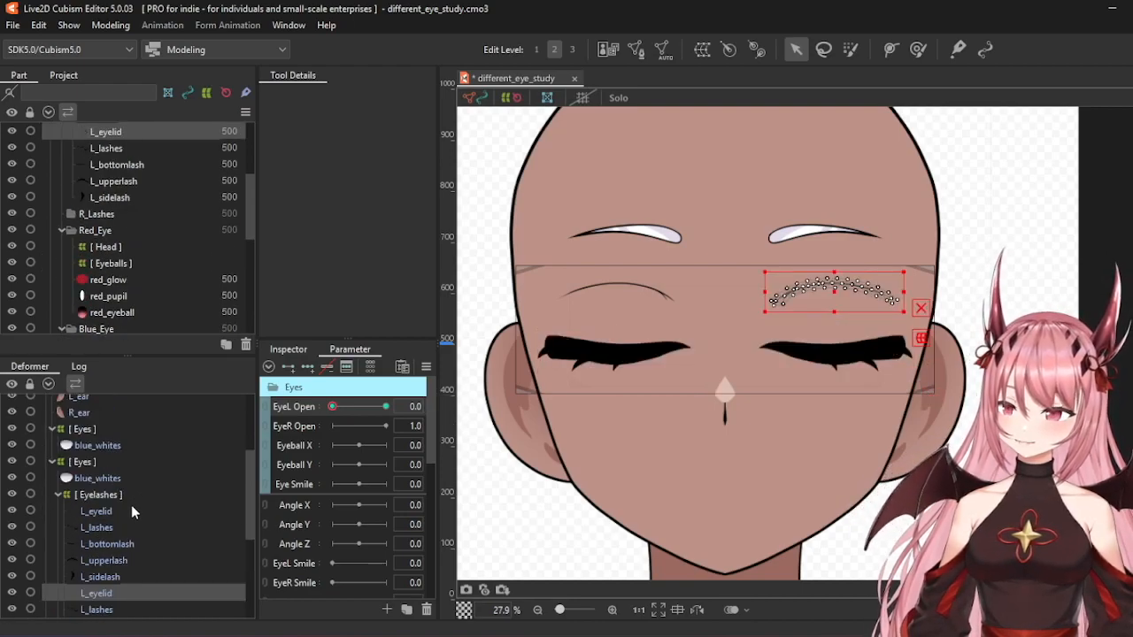
# - Reassign the keys of the mirrored blue_whites, L_eyelid, L_lashes, L_bottomlash, L_upperlash and L_sidelash from EyeL Open to EyeR Open
pyautogui.click(121, 510)
pyautogui.keyDown('ctrl'); pyautogui.click(115, 524); pyautogui.keyUp('ctrl')
pyautogui.keyDown('ctrl'); pyautogui.click(116, 544); pyautogui.keyUp('ctrl')
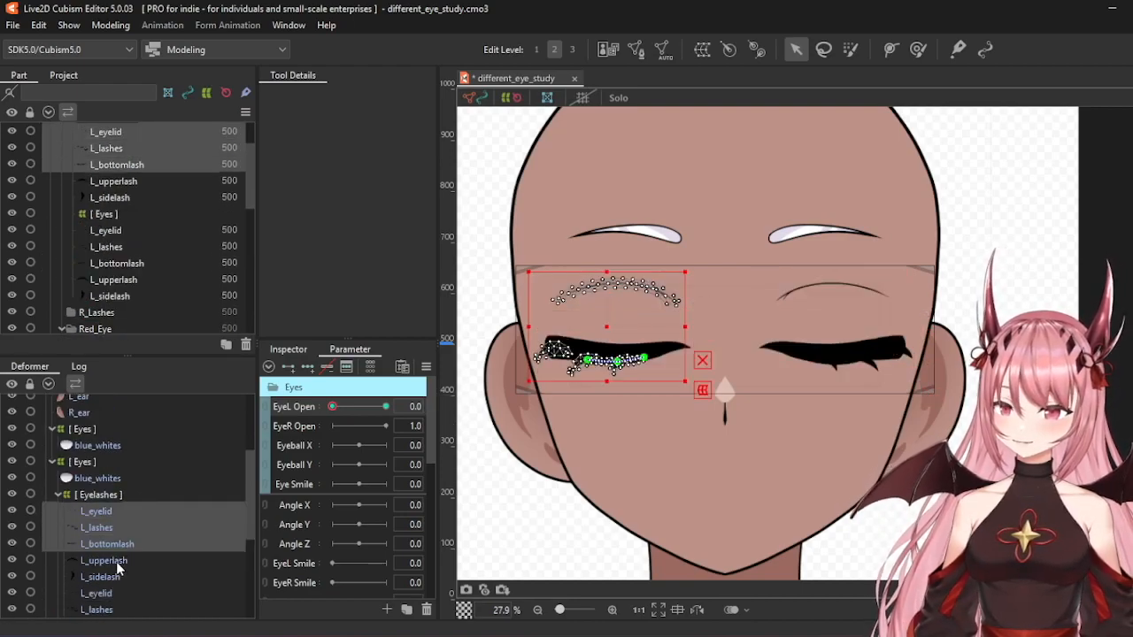
pyautogui.keyDown('ctrl'); pyautogui.click(118, 561); pyautogui.keyUp('ctrl')
pyautogui.keyDown('ctrl'); pyautogui.click(120, 576); pyautogui.keyUp('ctrl')
pyautogui.scroll(-1, 136, 529)
pyautogui.click(110, 533)
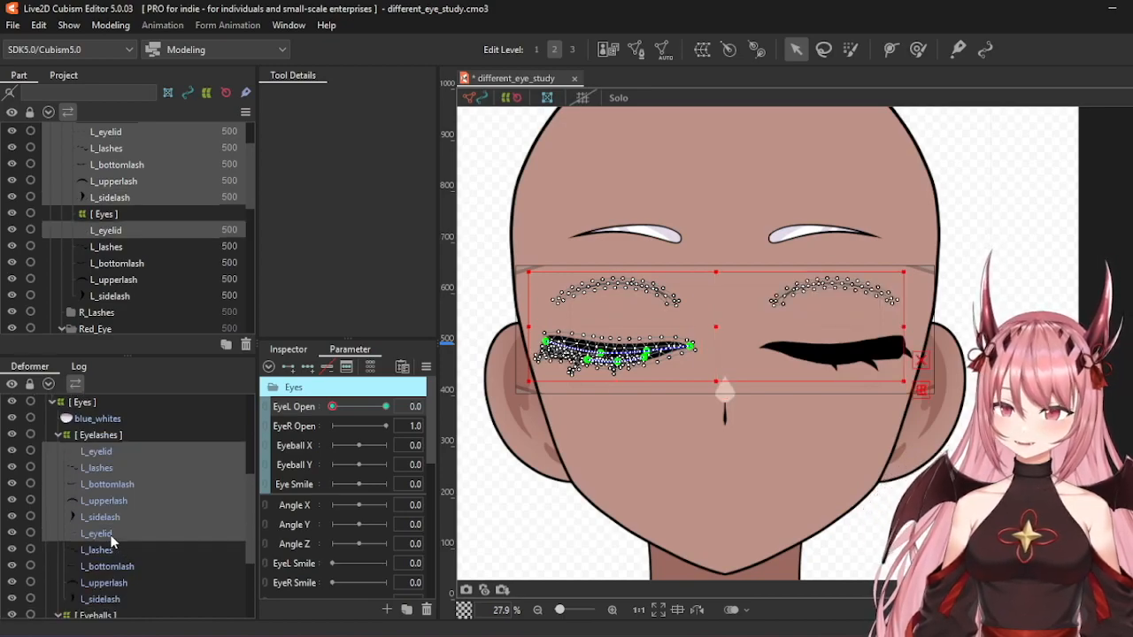
pyautogui.keyDown('ctrl'); pyautogui.click(100, 451); pyautogui.keyUp('ctrl')
pyautogui.keyDown('ctrl'); pyautogui.click(100, 457); pyautogui.keyUp('ctrl')
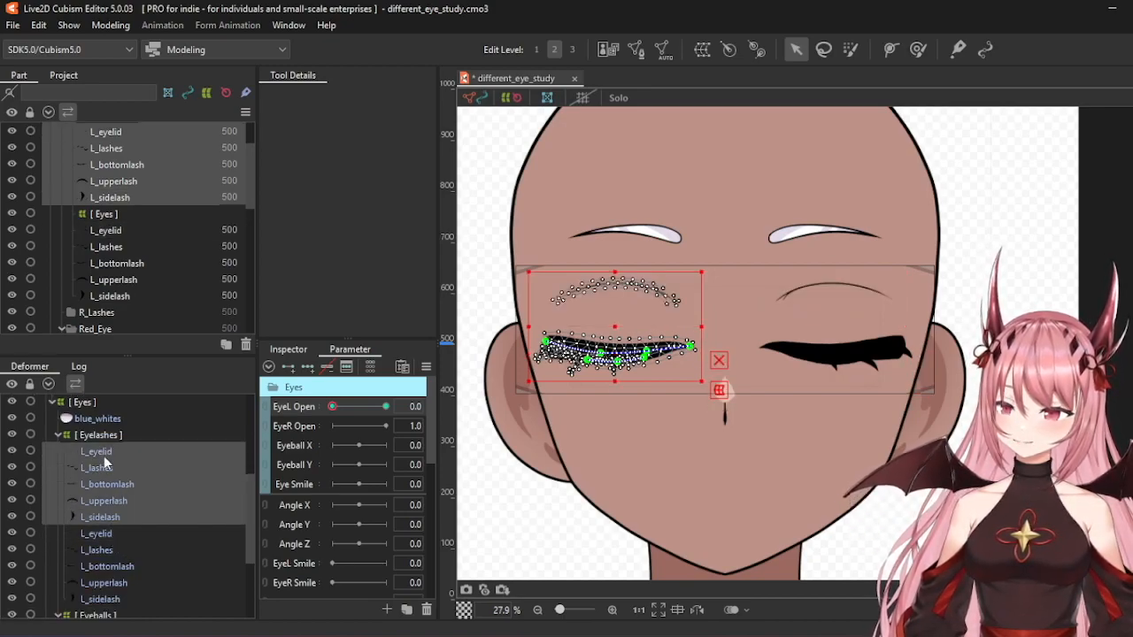
pyautogui.scroll(1, 124, 510)
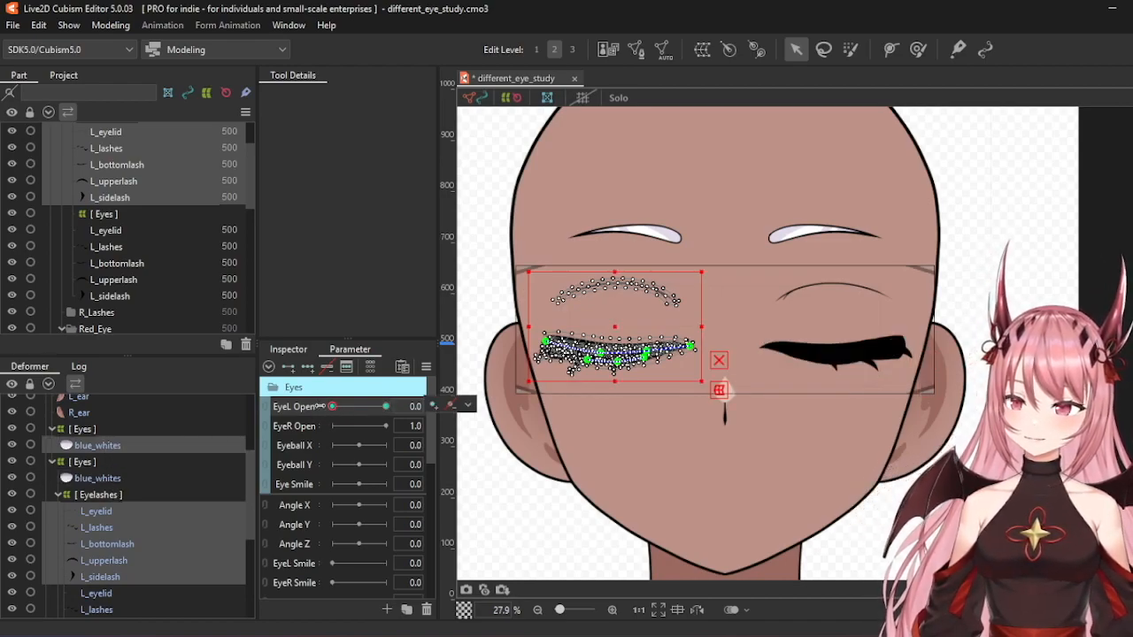
pyautogui.click(453, 405)
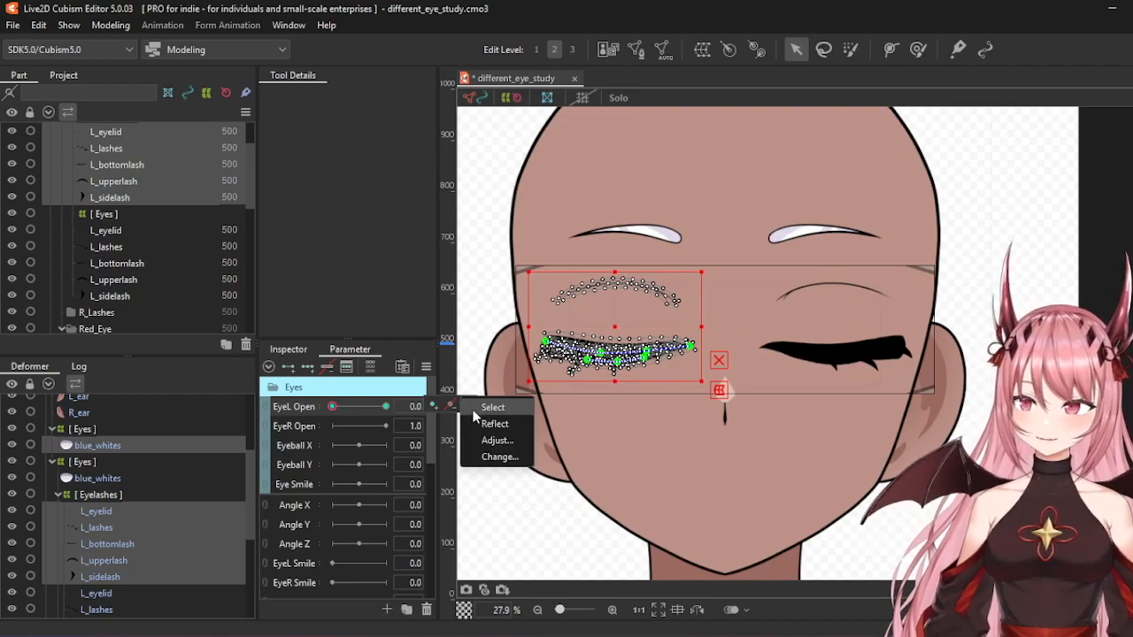
pyautogui.click(499, 457)
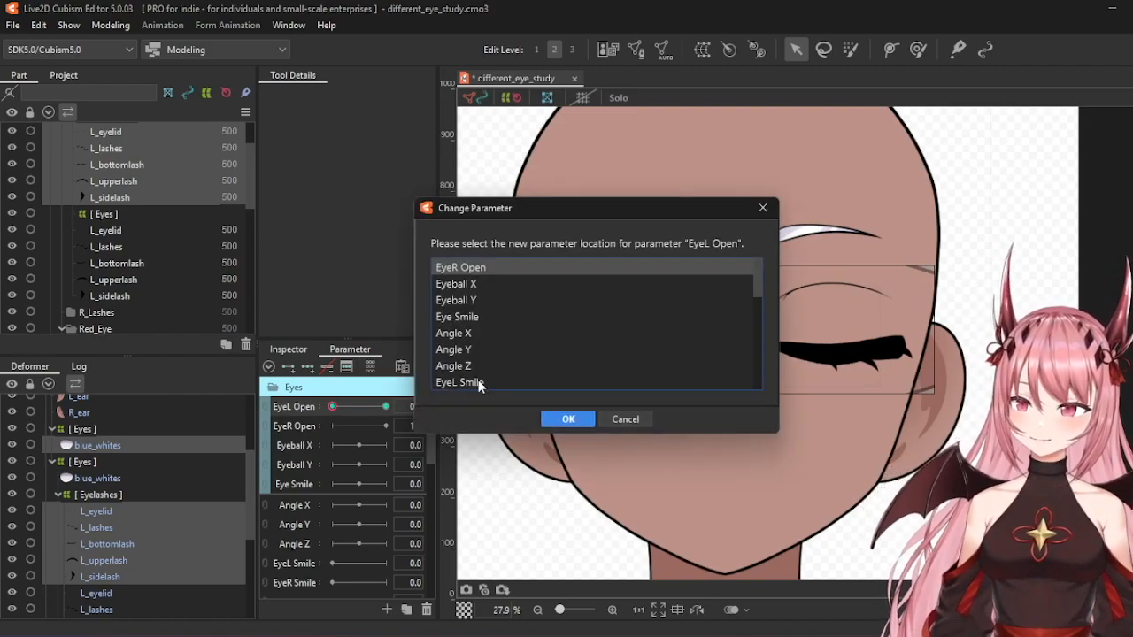
pyautogui.click(561, 420)
# - Test opening and closing each eye separately with EyeL Open and EyeR Open, returning both to 1.0
pyautogui.moveTo(357, 427); pyautogui.dragTo(380, 425)
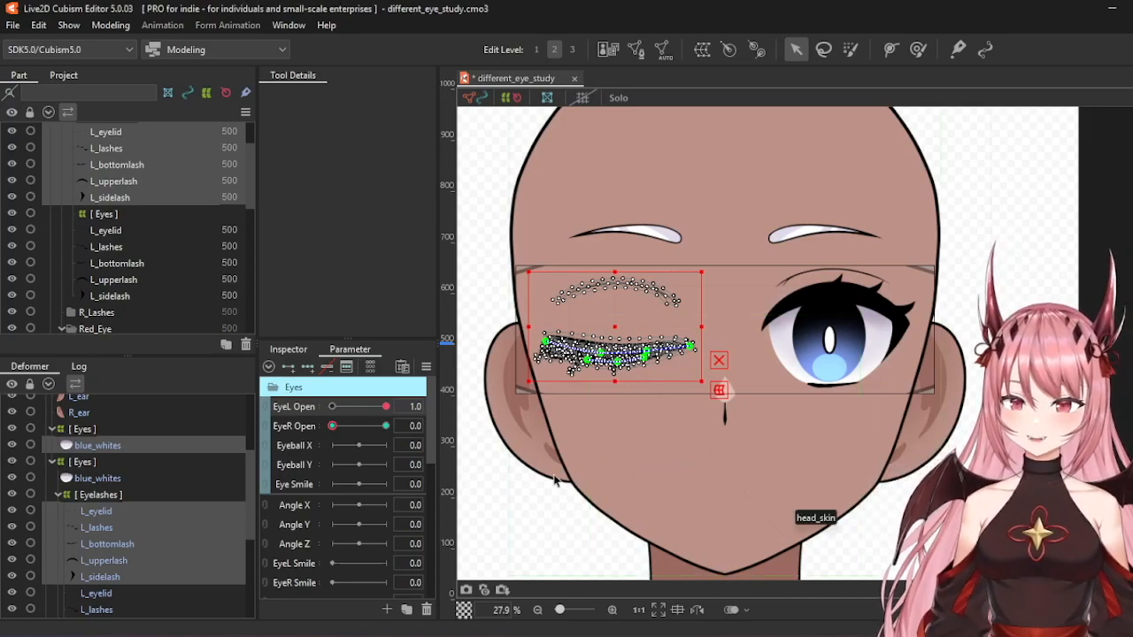
pyautogui.moveTo(385, 406); pyautogui.dragTo(449, 396)
pyautogui.moveTo(333, 425); pyautogui.dragTo(390, 426)
# - Add three keys on Eyeball X for the Eyeballs warp deformer and shift it sideways toward the blue eye at 1.0
pyautogui.click(121, 522)
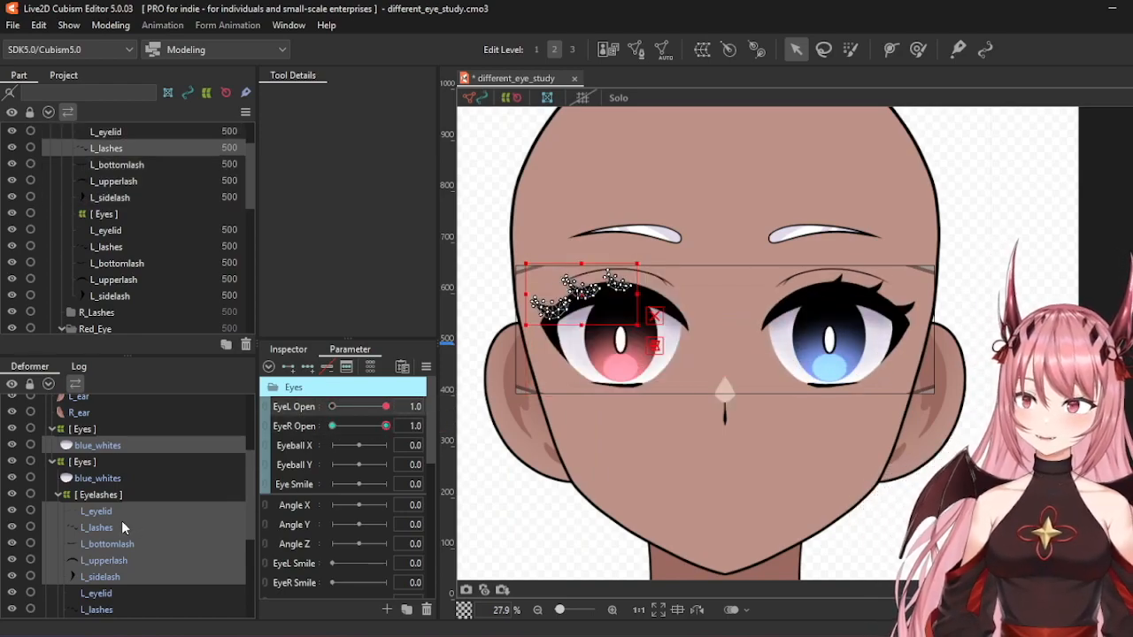
pyautogui.scroll(-4, 124, 522)
pyautogui.click(107, 499)
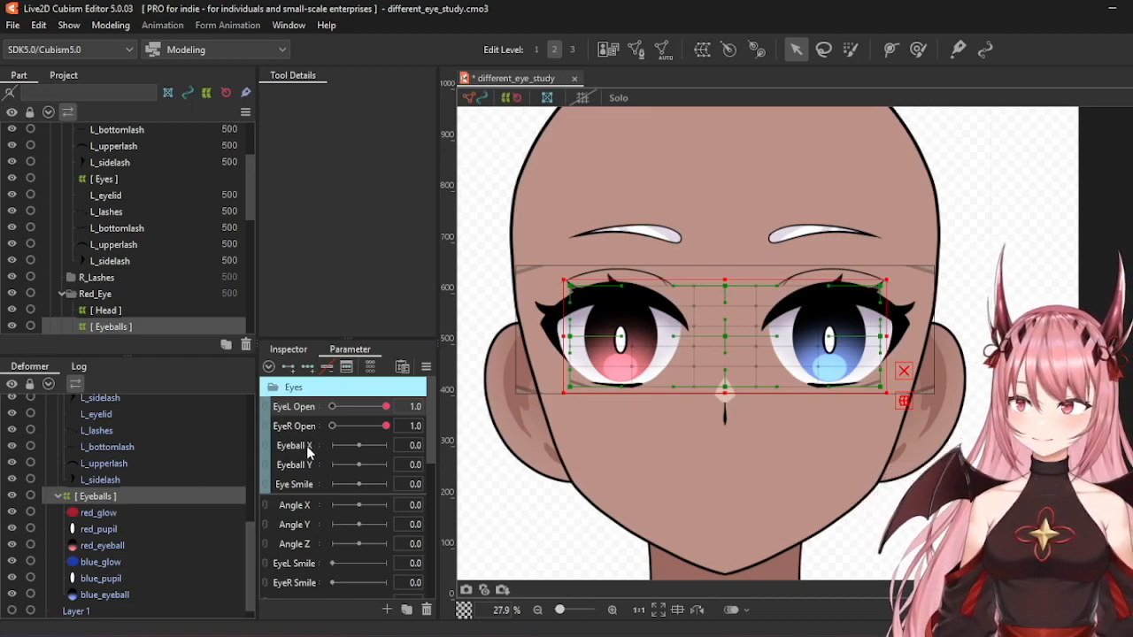
pyautogui.click(301, 445)
pyautogui.click(308, 366)
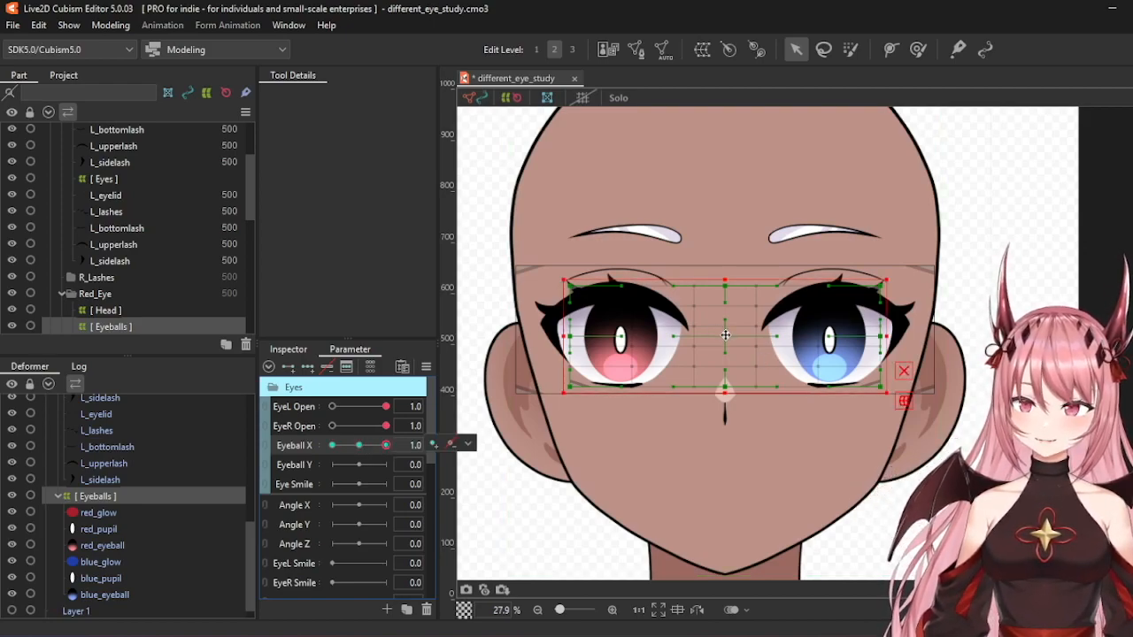
pyautogui.moveTo(725, 334); pyautogui.dragTo(750, 335)
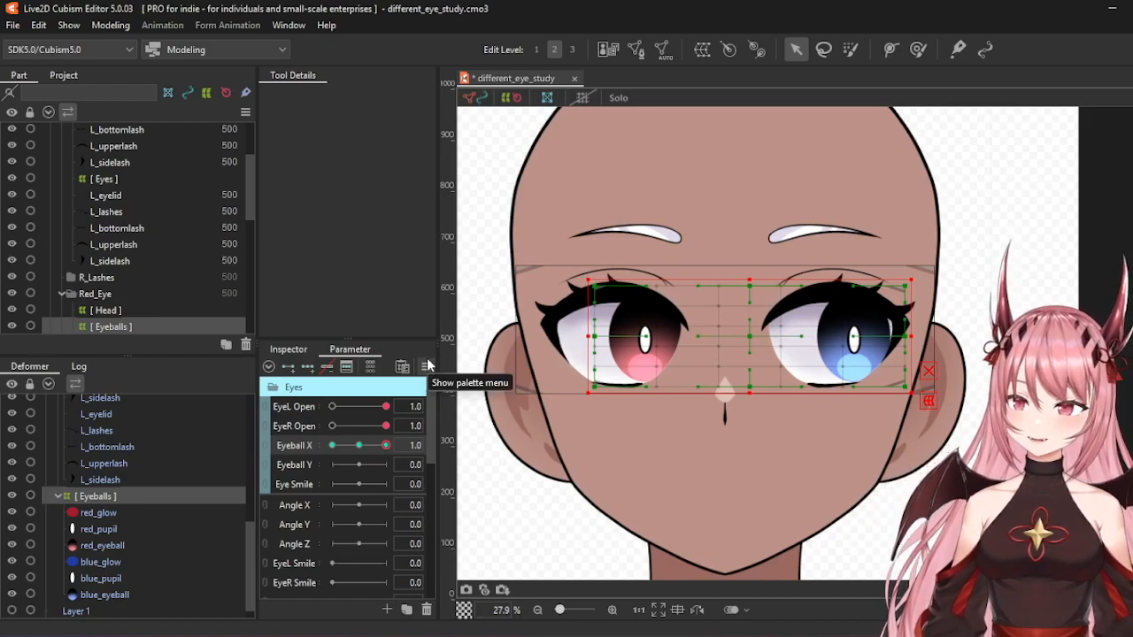
# - Reflect the Eyeballs deformer's Eyeball X motion horizontally onto the opposite key and return Eyeball X to 0.0
pyautogui.click(427, 366)
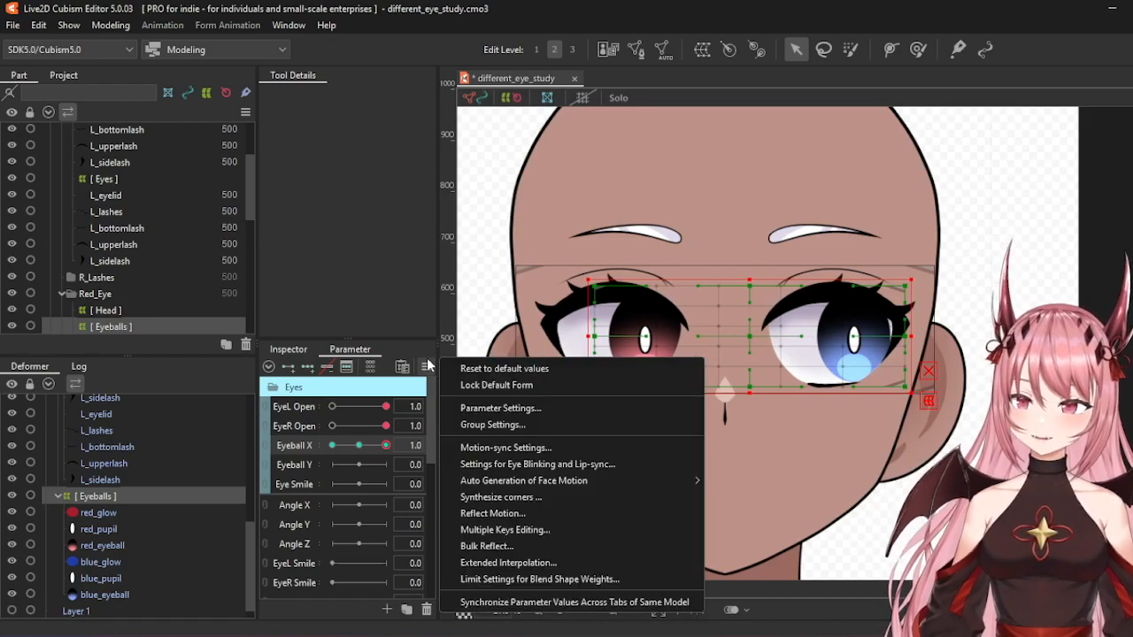
pyautogui.click(497, 510)
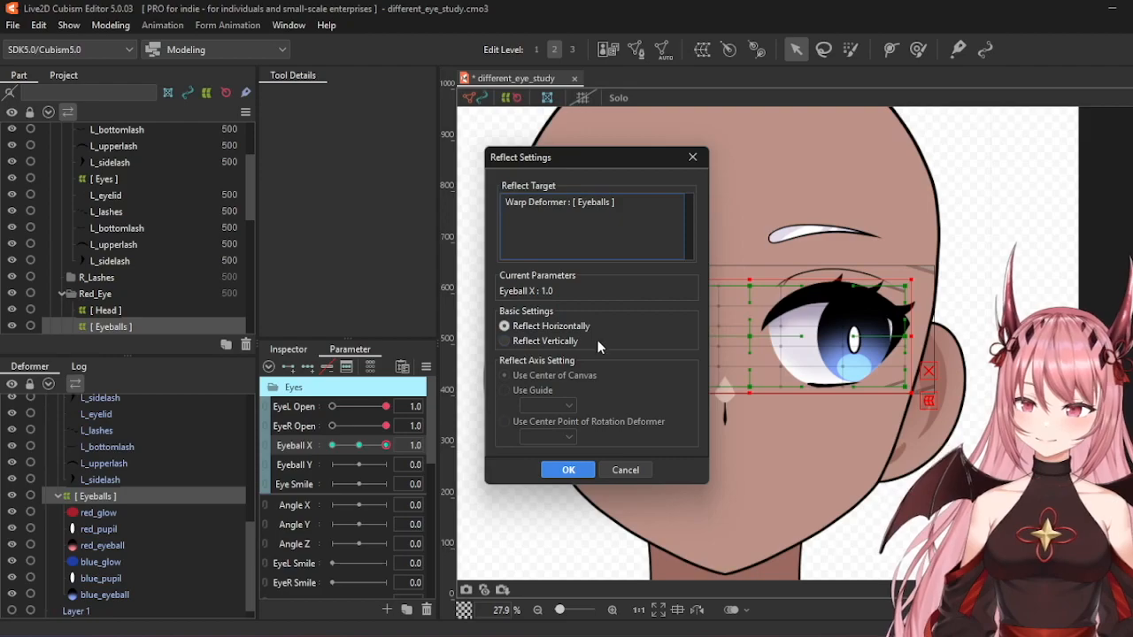
pyautogui.click(570, 470)
pyautogui.moveTo(378, 449)
pyautogui.mouseDown()
pyautogui.moveTo(327, 449)
pyautogui.moveTo(406, 444)
pyautogui.moveTo(336, 445)
pyautogui.moveTo(381, 445)
pyautogui.moveTo(358, 454)
pyautogui.mouseUp()
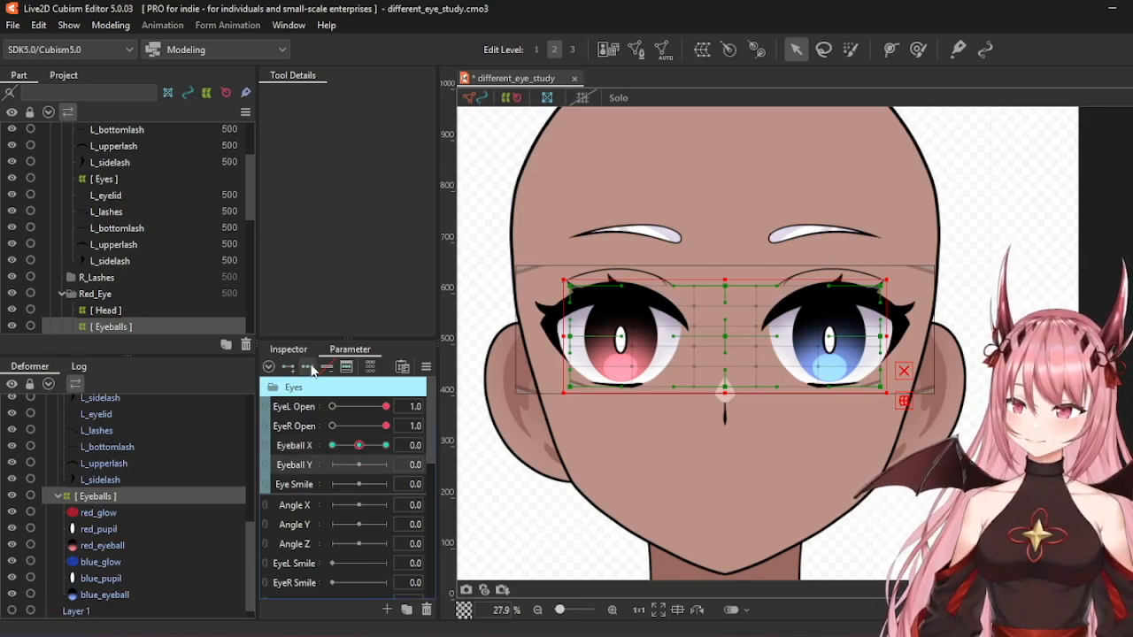
# - Add three keys on Eyeball Y, moving the Eyeballs deformer up at 1.0 and down at -1.0, and reset it to 0.0
pyautogui.moveTo(360, 469); pyautogui.dragTo(387, 466)
pyautogui.moveTo(723, 337); pyautogui.dragTo(724, 313)
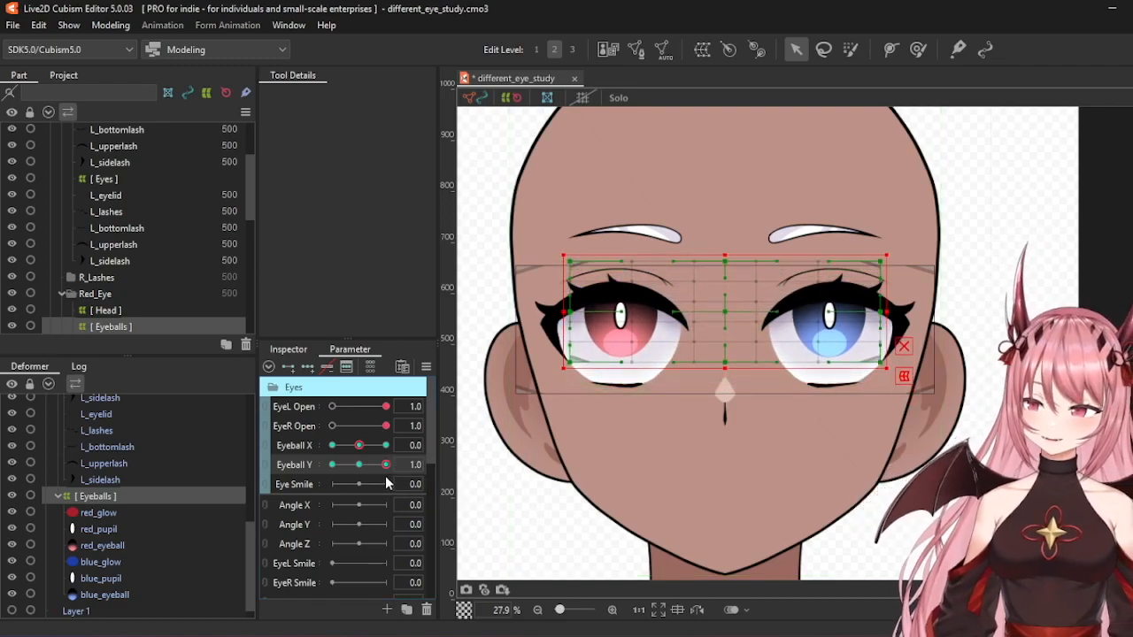
pyautogui.moveTo(385, 465); pyautogui.dragTo(332, 465)
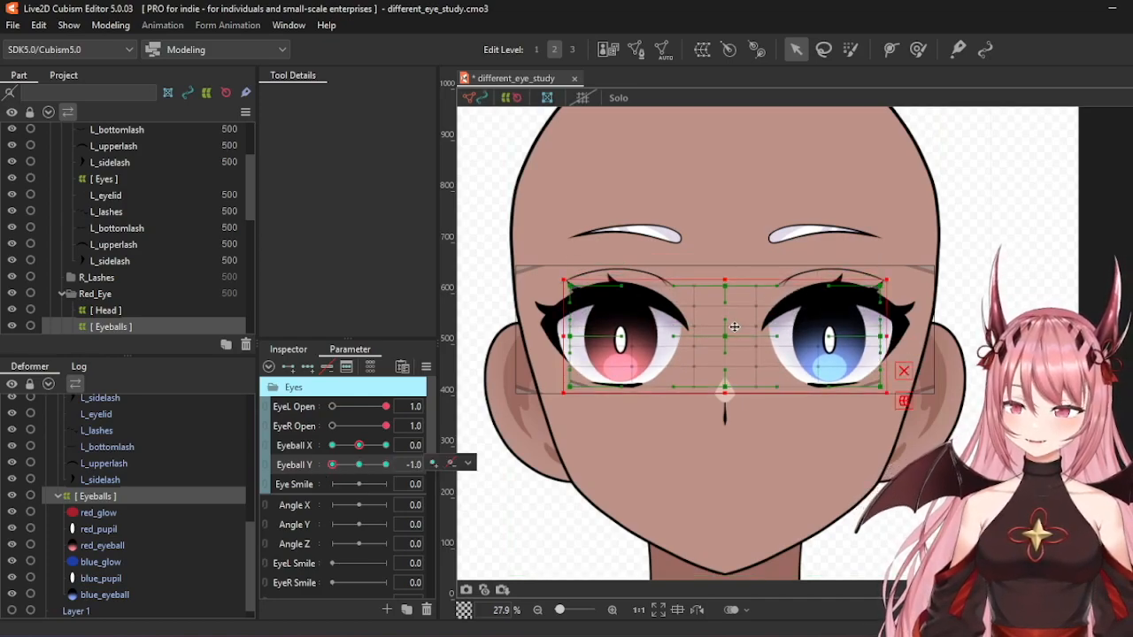
pyautogui.moveTo(724, 335); pyautogui.dragTo(723, 364)
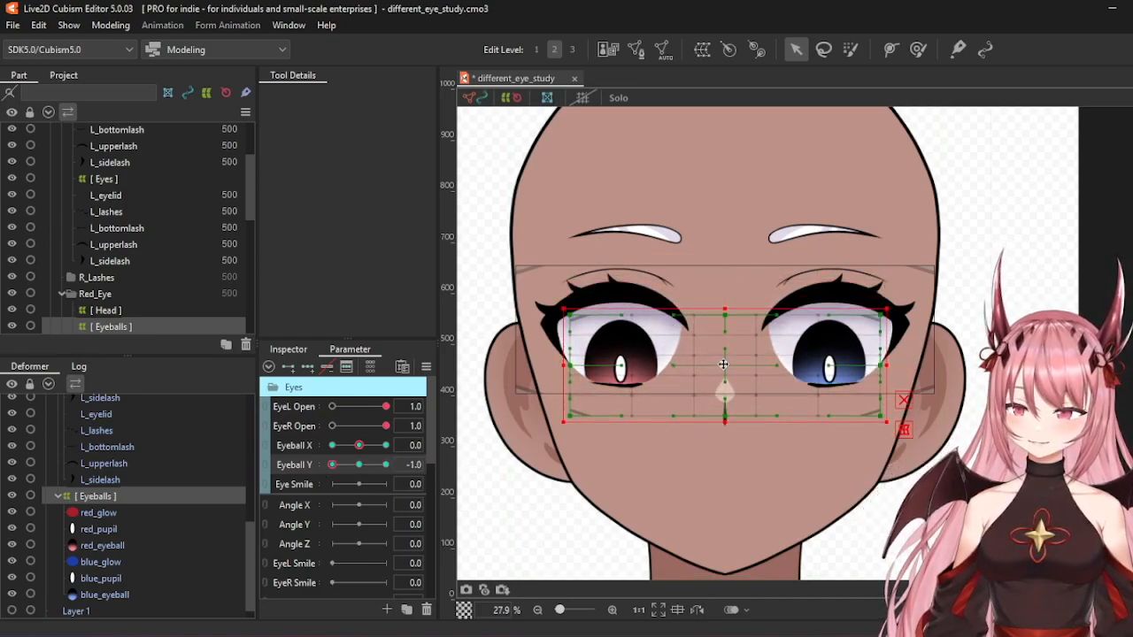
pyautogui.moveTo(331, 466); pyautogui.dragTo(360, 472)
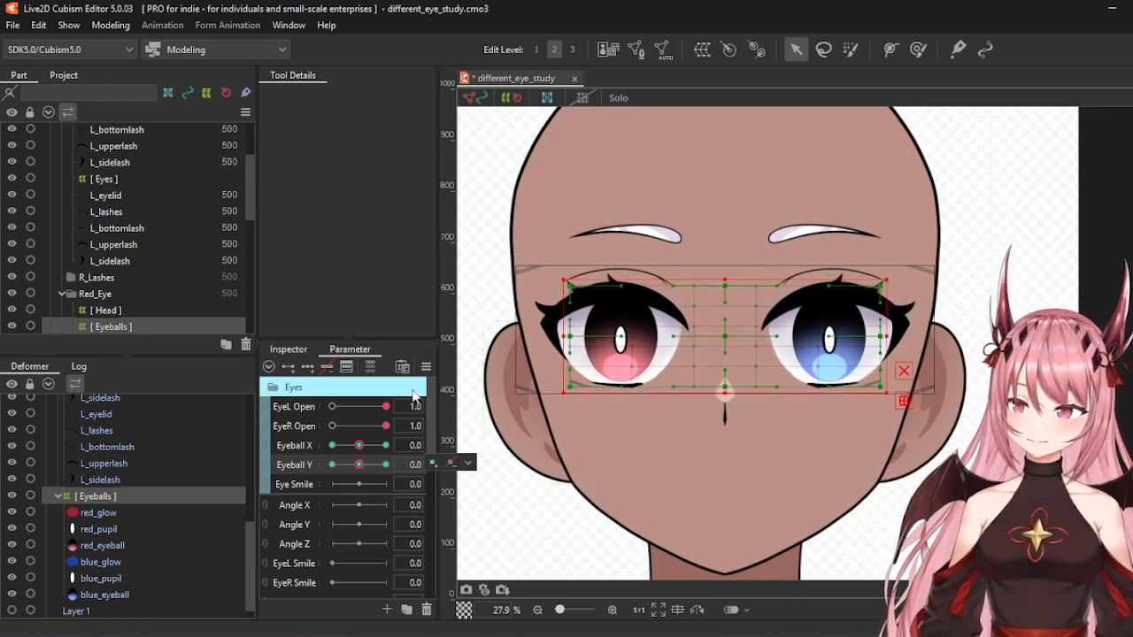
# - Synthesize all four corners of Eyeball X and Eyeball Y for the selected Eyeballs deformer and test the combined movement
pyautogui.click(427, 367)
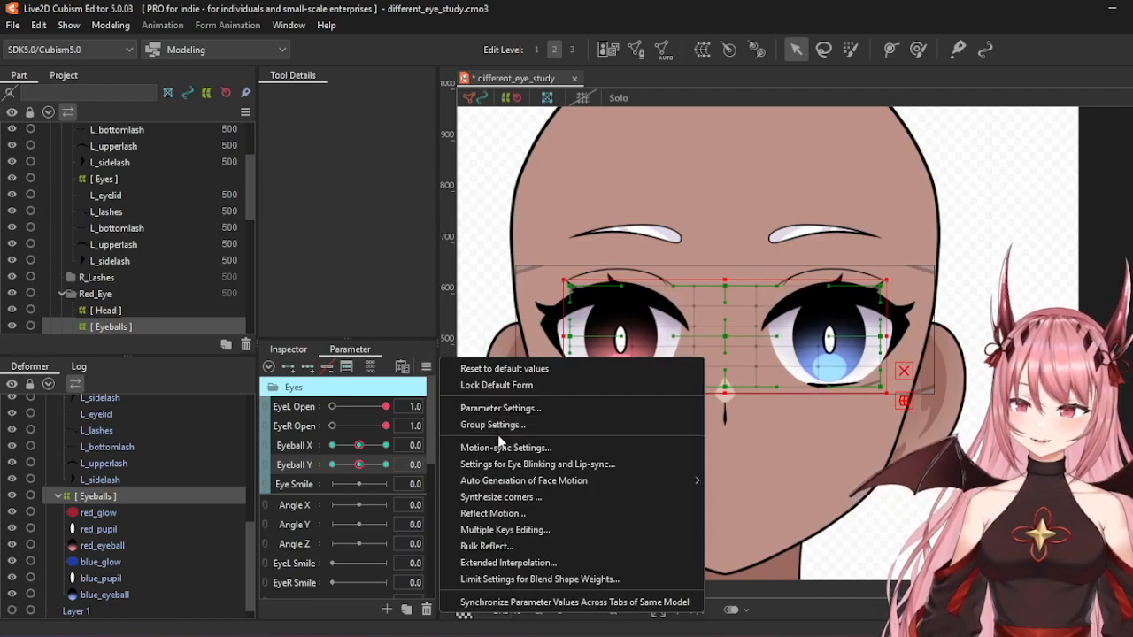
pyautogui.click(508, 498)
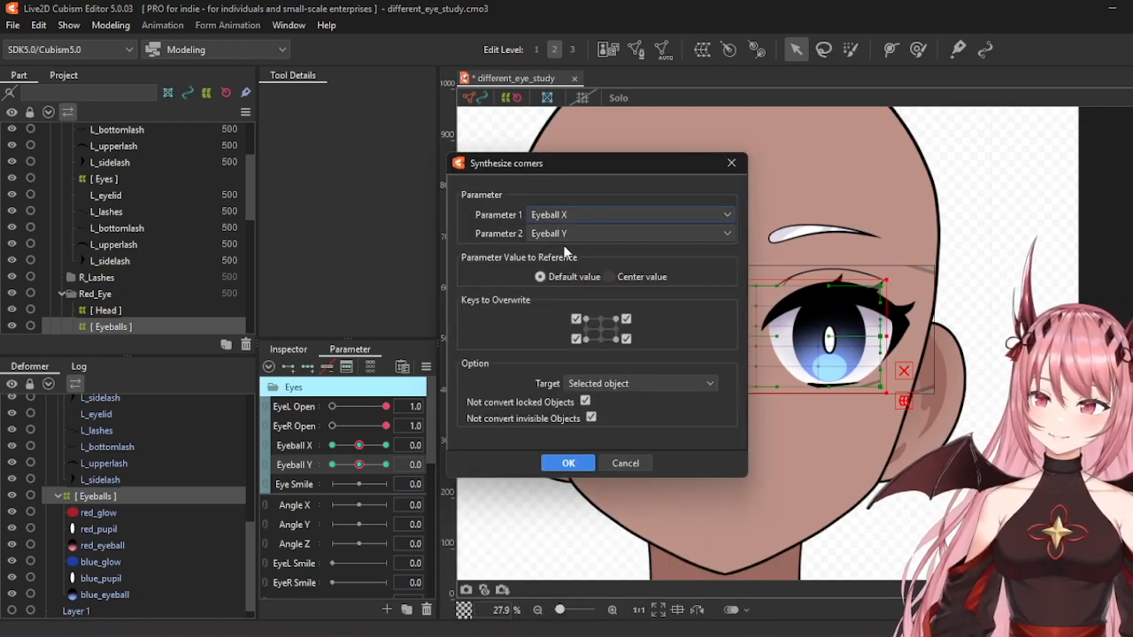
pyautogui.click(568, 464)
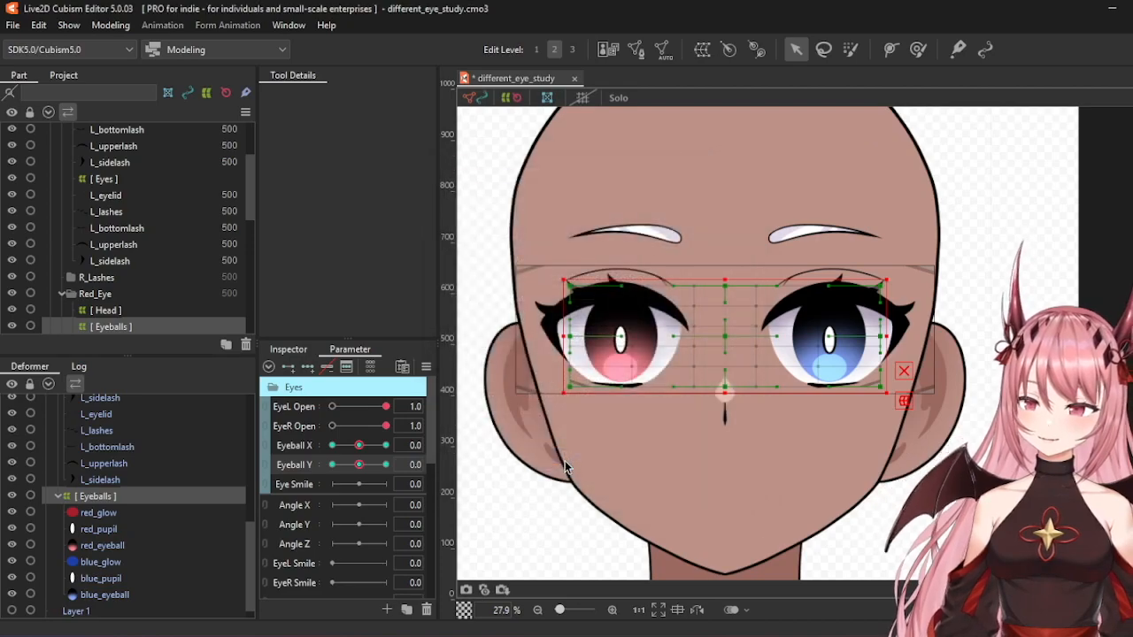
pyautogui.click(269, 452)
pyautogui.moveTo(358, 470)
pyautogui.mouseDown()
pyautogui.moveTo(393, 492)
pyautogui.moveTo(386, 460)
pyautogui.moveTo(334, 493)
pyautogui.moveTo(363, 459)
pyautogui.moveTo(354, 498)
pyautogui.moveTo(361, 471)
pyautogui.mouseUp()
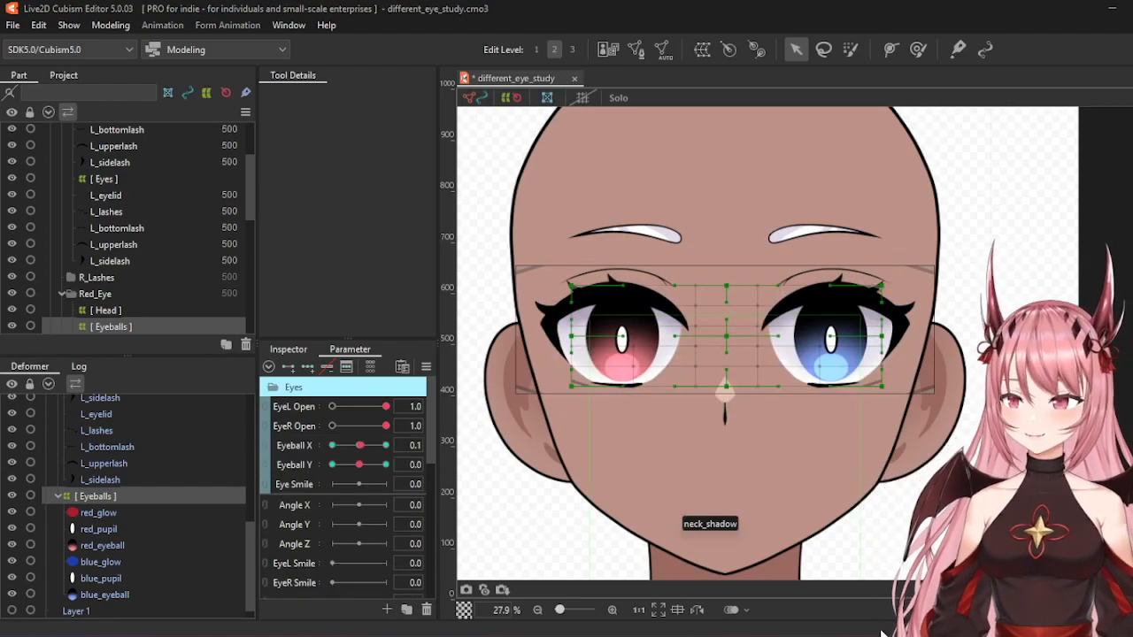
# - Preview the eye movement in Physics Settings by playing the Posing pattern, and close the preview
pyautogui.click(111, 27)
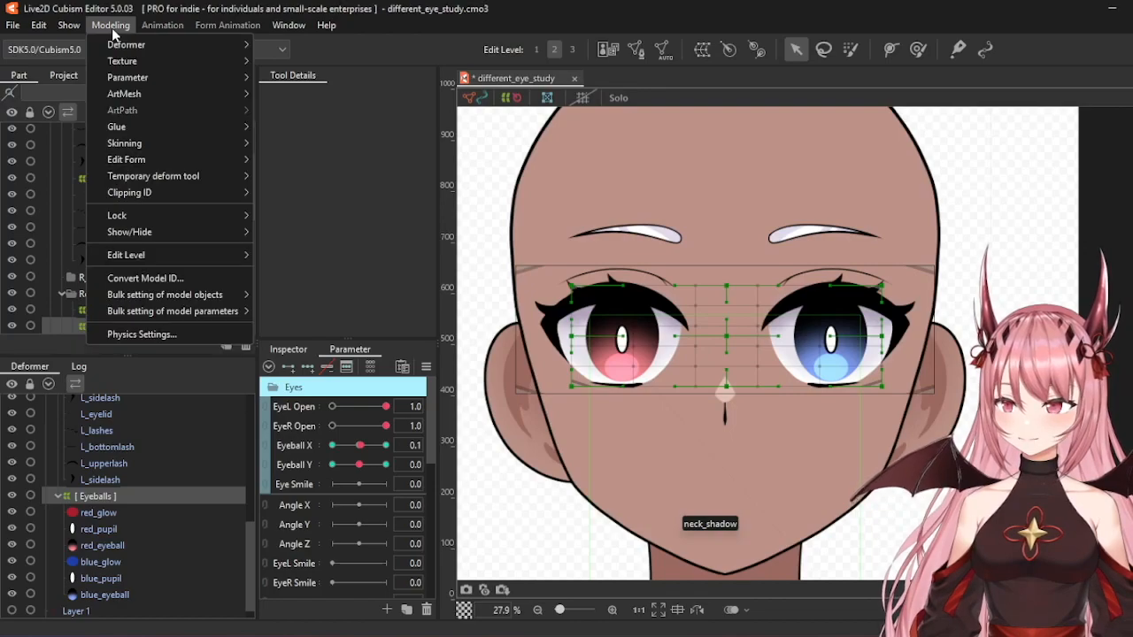
pyautogui.click(138, 335)
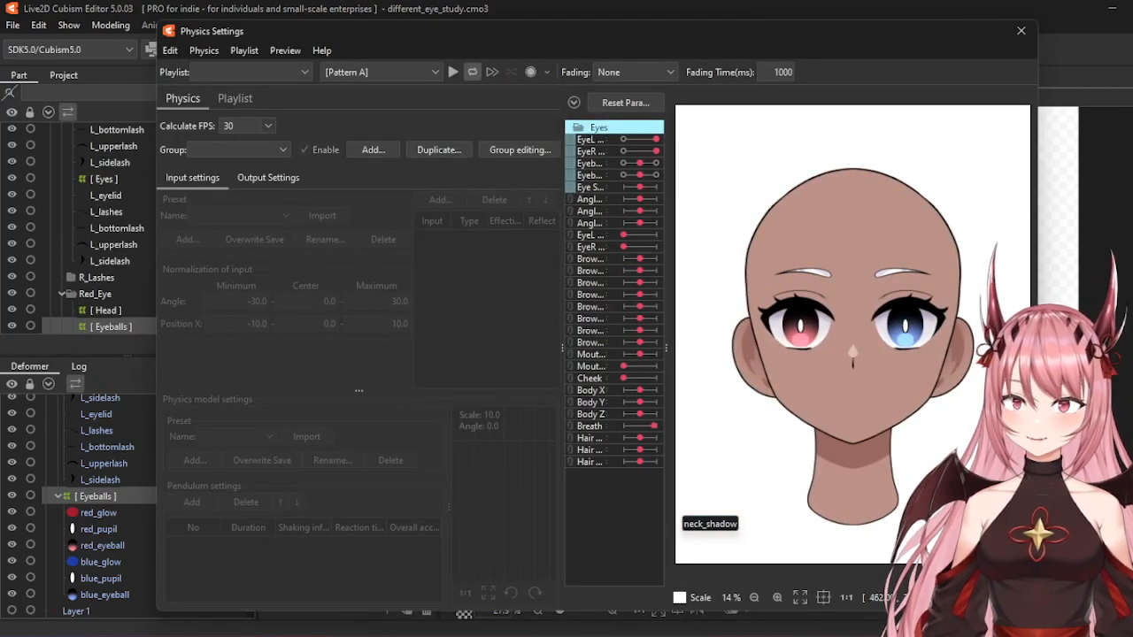
pyautogui.scroll(2, 894, 361)
pyautogui.click(414, 69)
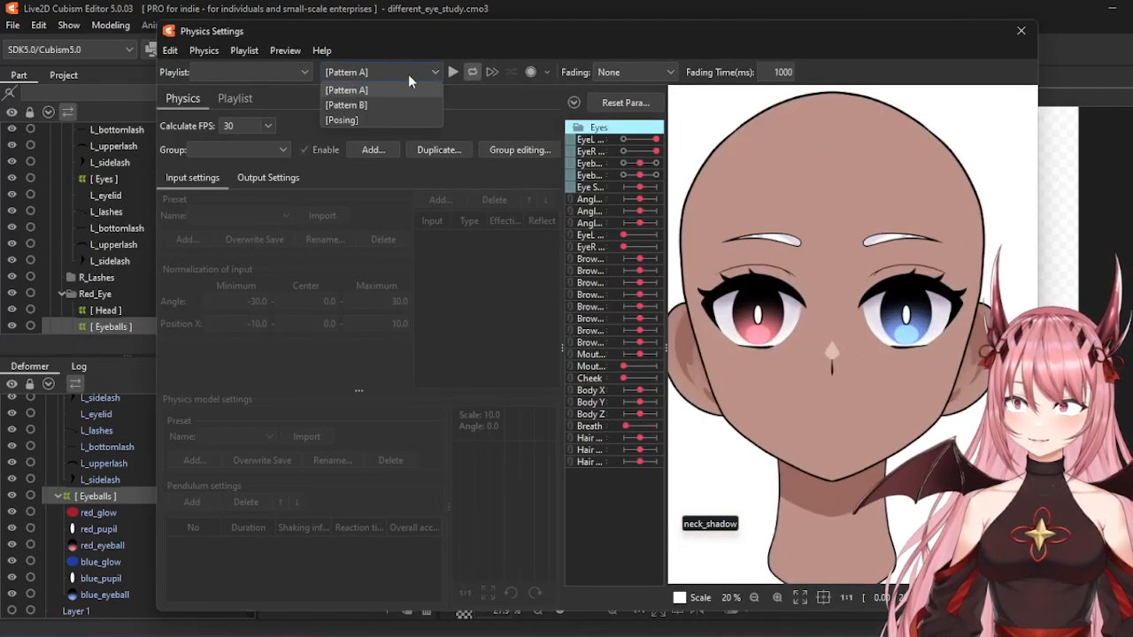
pyautogui.click(380, 119)
pyautogui.click(453, 72)
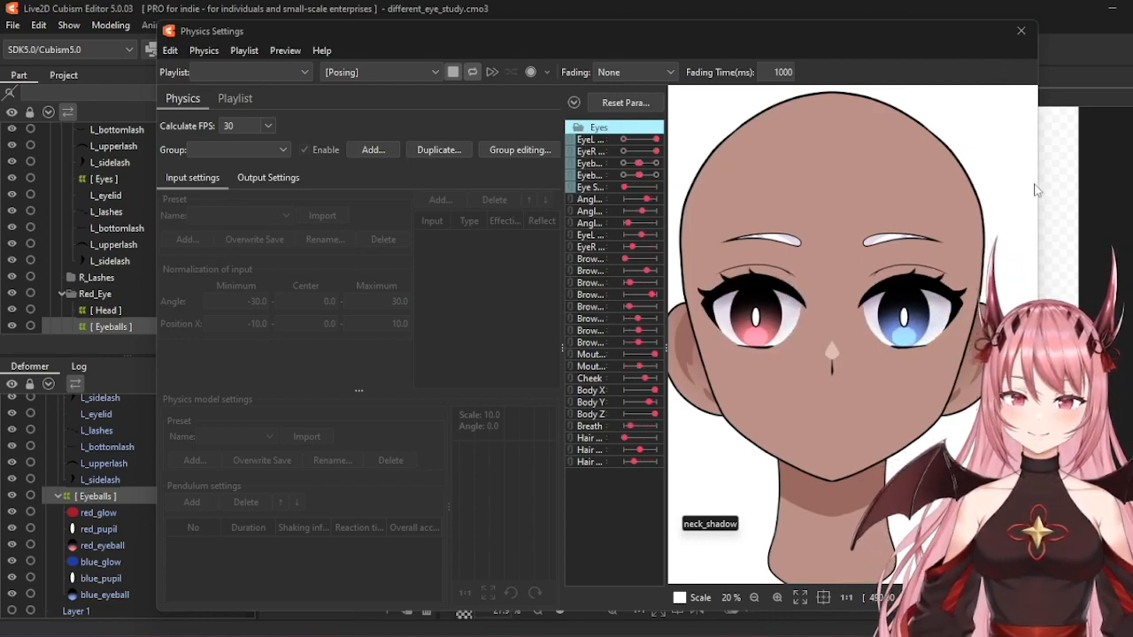
pyautogui.click(1021, 31)
# - Select the red_glow part in the red iris
pyautogui.scroll(3, 708, 256)
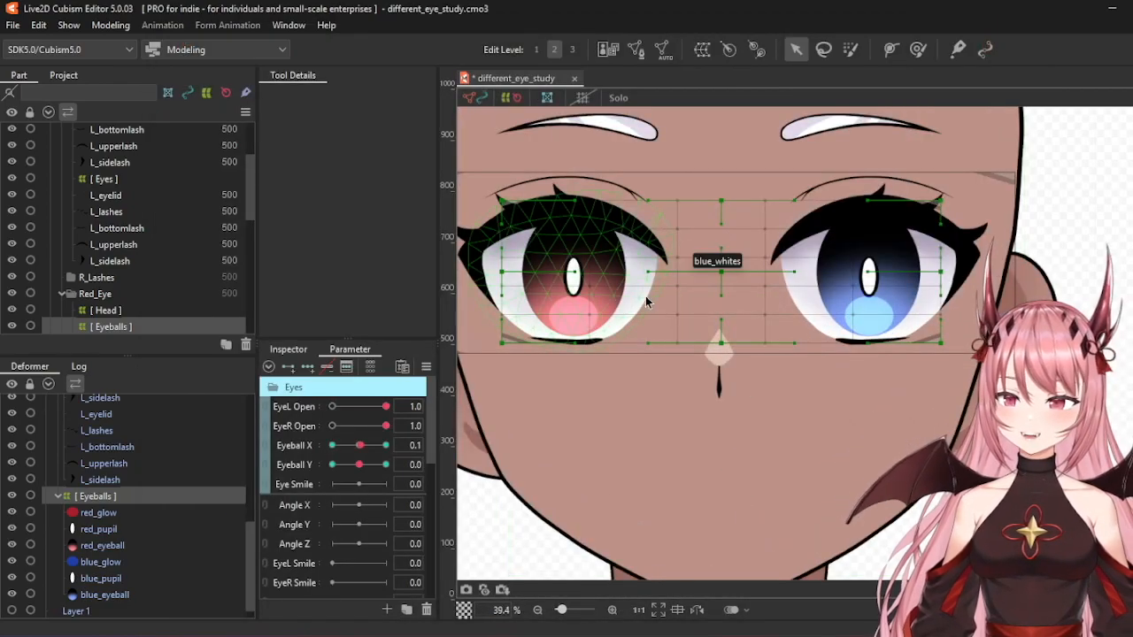
pyautogui.click(568, 308)
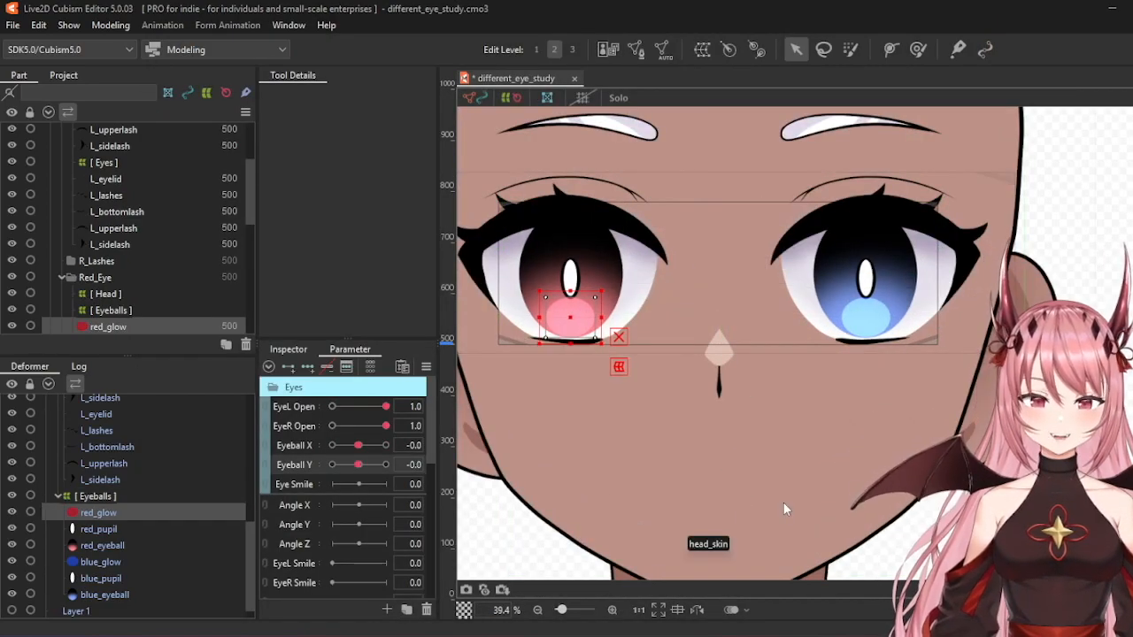